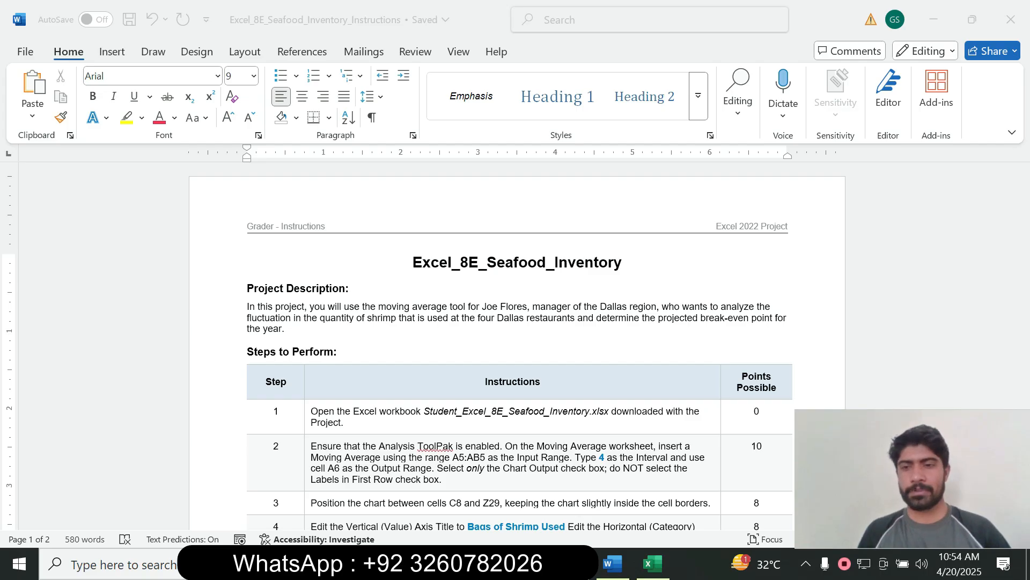
# Highlight the step 1 instruction in yellow and view the seafood inventory workbook in Excel before returning to Word.
pyautogui.click(671, 306)
pyautogui.moveTo(1024, 214)
pyautogui.mouseDown()
pyautogui.moveTo(1023, 397)
pyautogui.moveTo(1023, 235)
pyautogui.mouseUp()
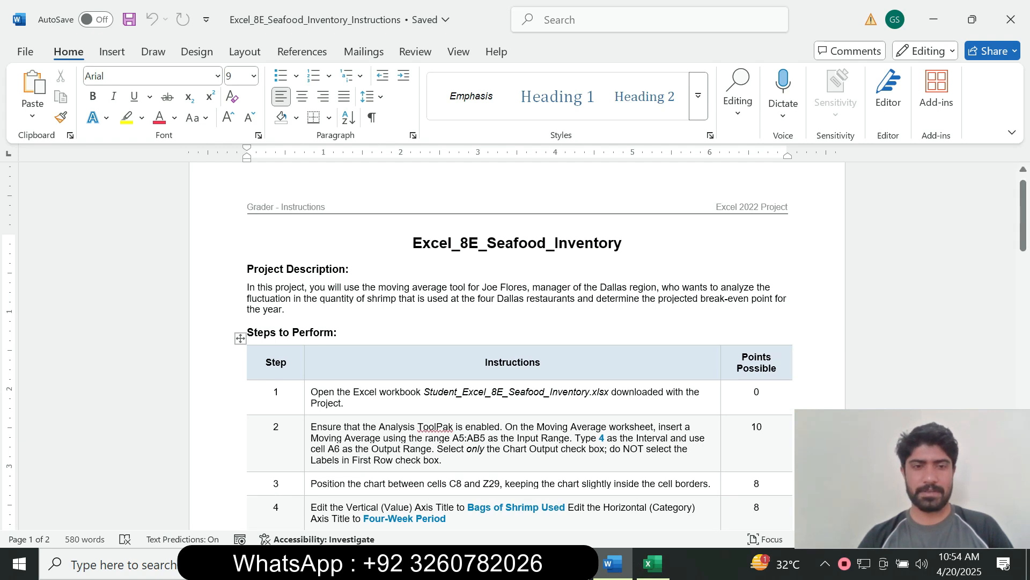
pyautogui.click(308, 402)
pyautogui.click(377, 380)
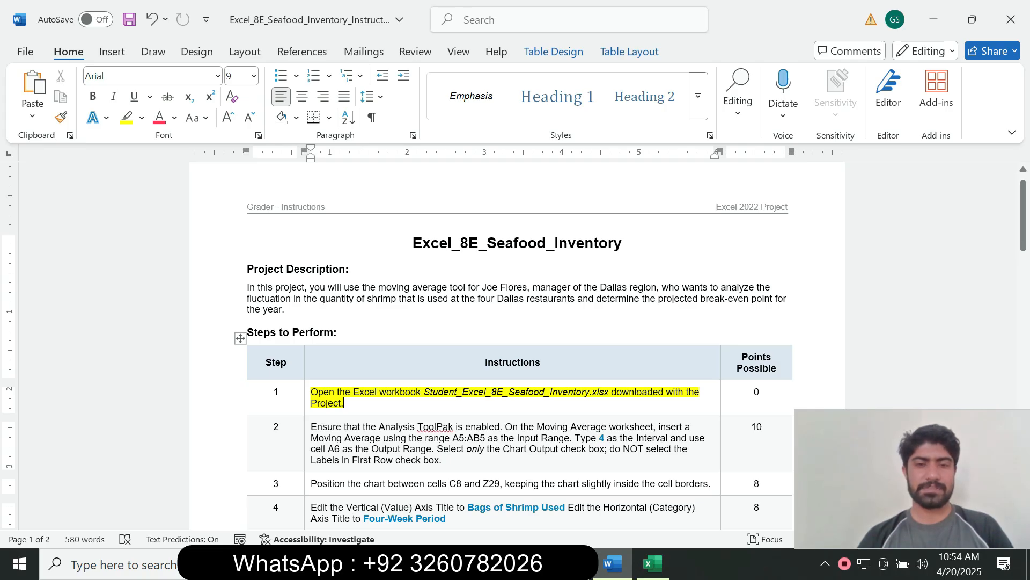
pyautogui.click(652, 564)
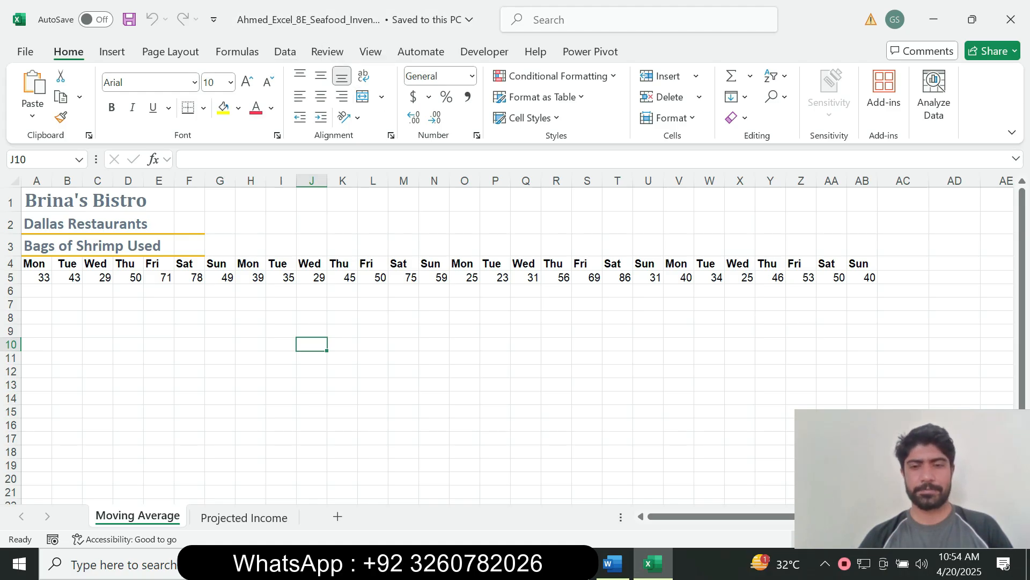
pyautogui.click(612, 564)
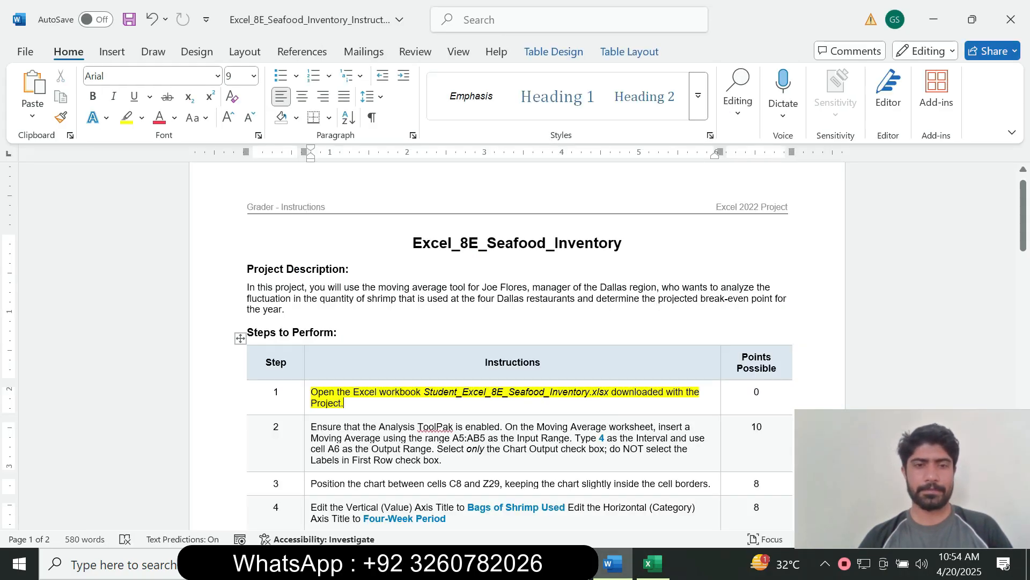
# Remove the yellow highlighting from the step 1 instruction.
pyautogui.click(307, 405)
pyautogui.click(391, 385)
pyautogui.click(413, 338)
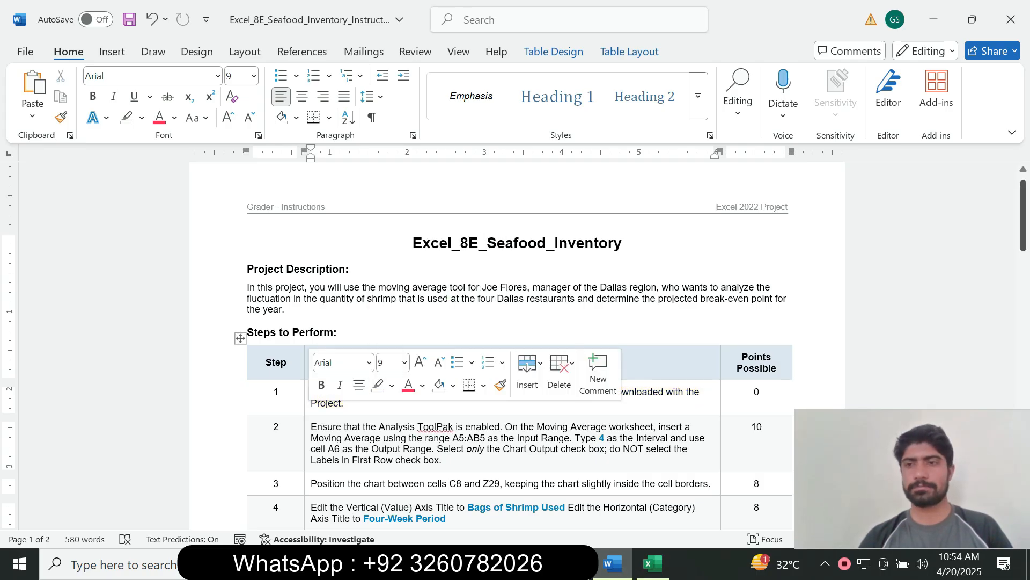
# Set the step 2 instruction text to font size 14 and highlight it in turquoise.
pyautogui.scroll(-3, 515, 348)
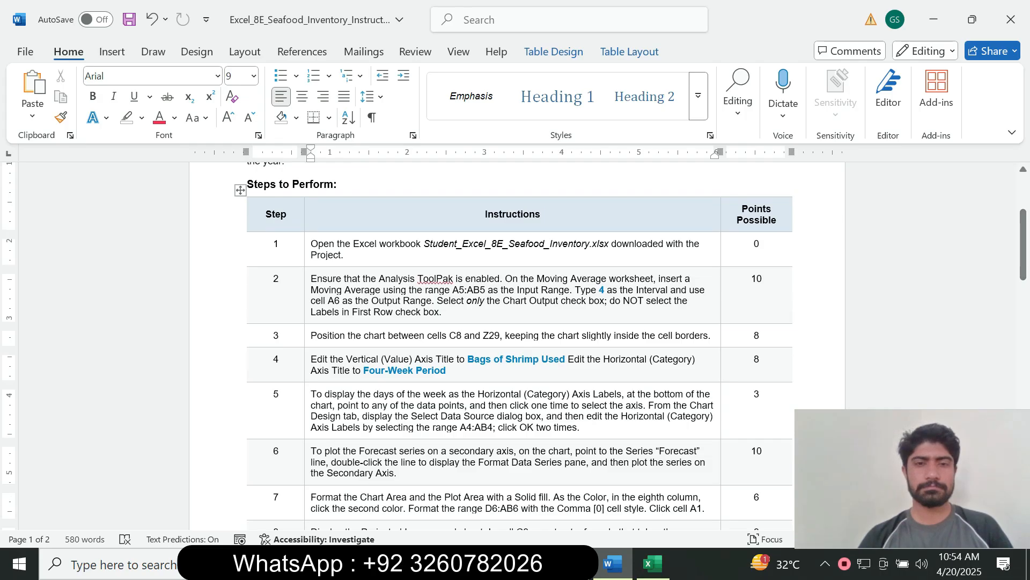
pyautogui.moveTo(445, 312); pyautogui.dragTo(311, 278)
pyautogui.click(409, 227)
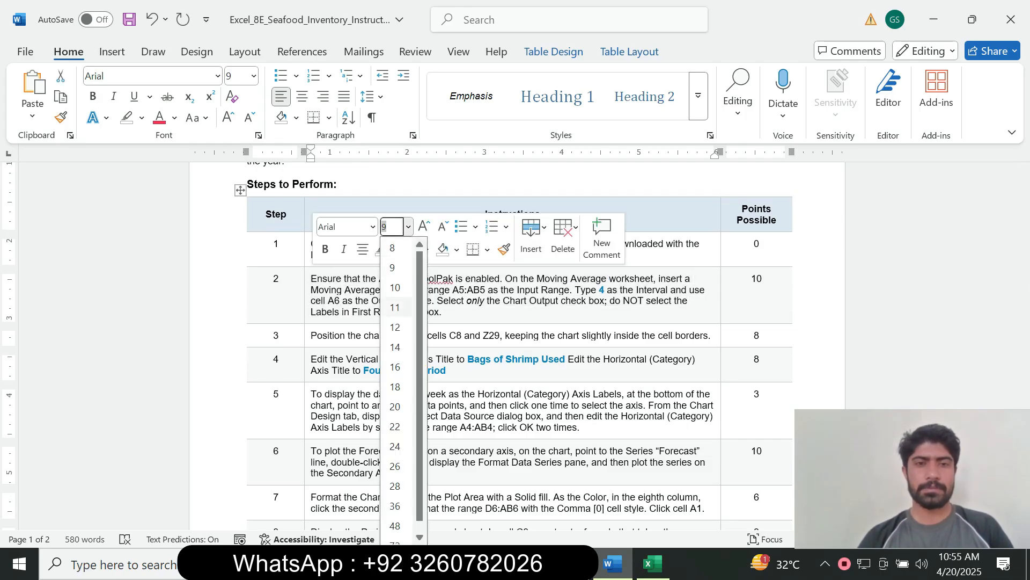
pyautogui.click(395, 346)
pyautogui.click(395, 249)
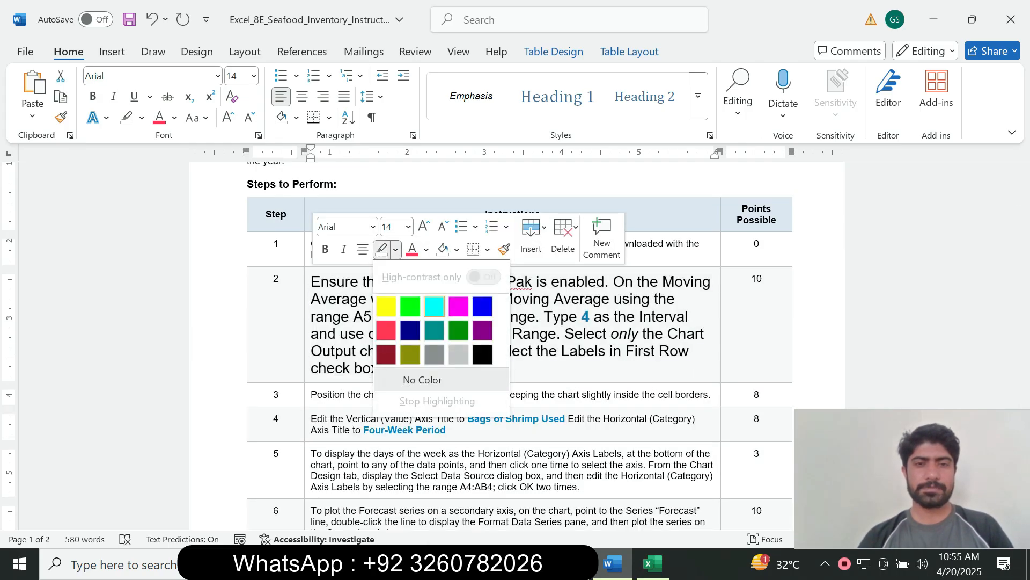
pyautogui.click(435, 306)
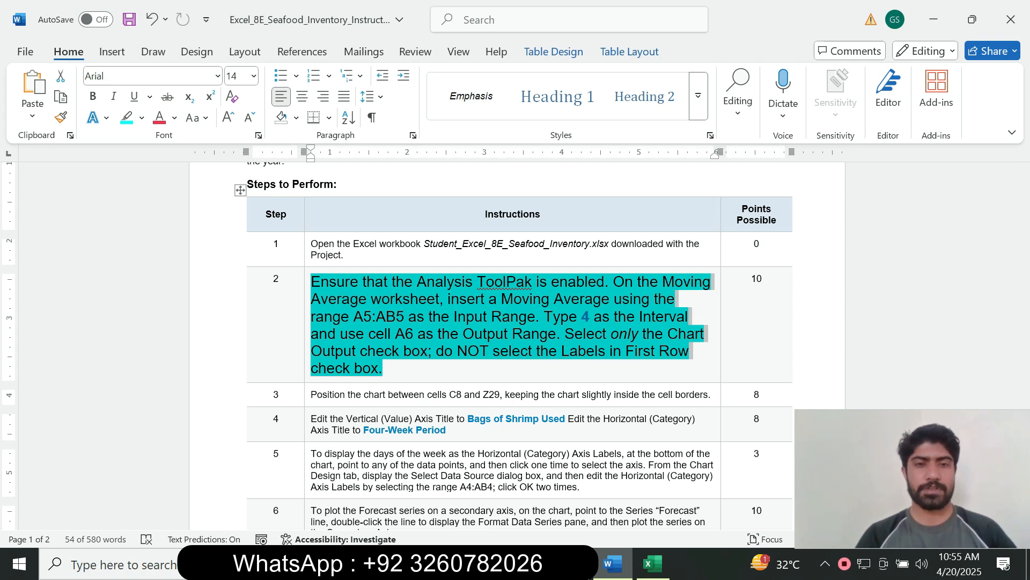
pyautogui.click(429, 317)
# Read the start of the step 2 instruction, then switch to the Excel workbook and open the Moving Average data analysis tool.
pyautogui.moveTo(366, 282); pyautogui.dragTo(519, 298)
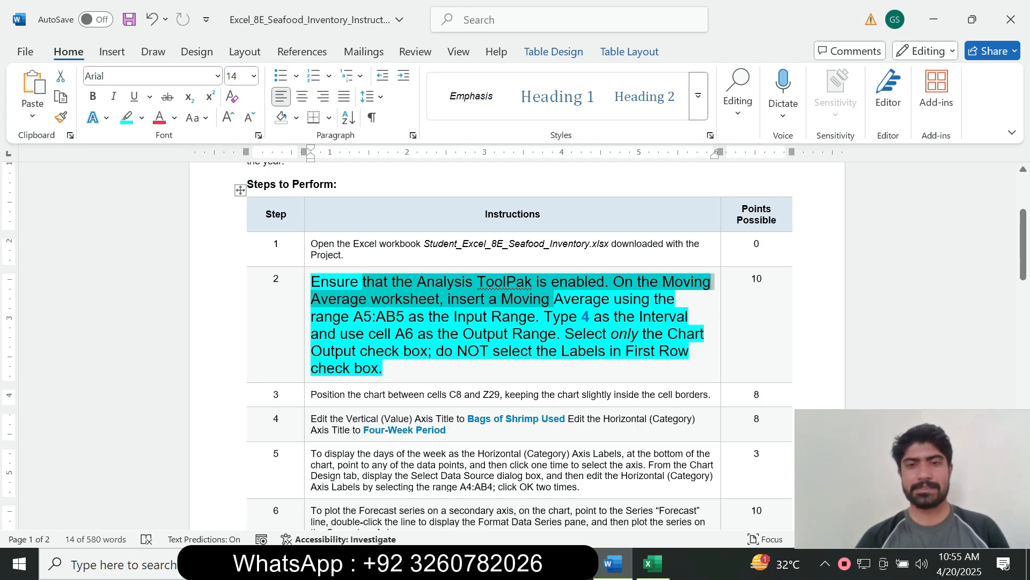
pyautogui.click(653, 563)
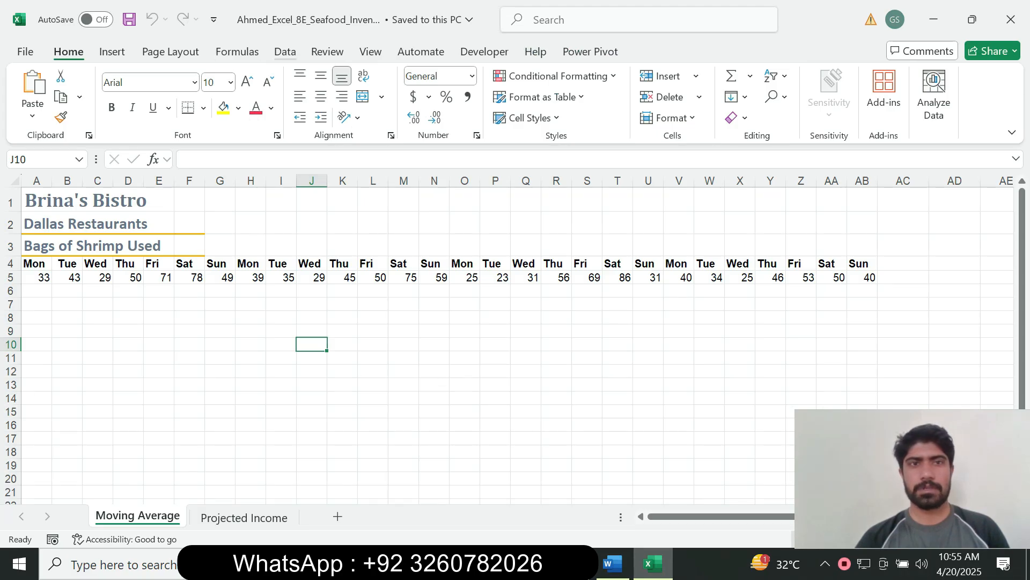
pyautogui.click(285, 51)
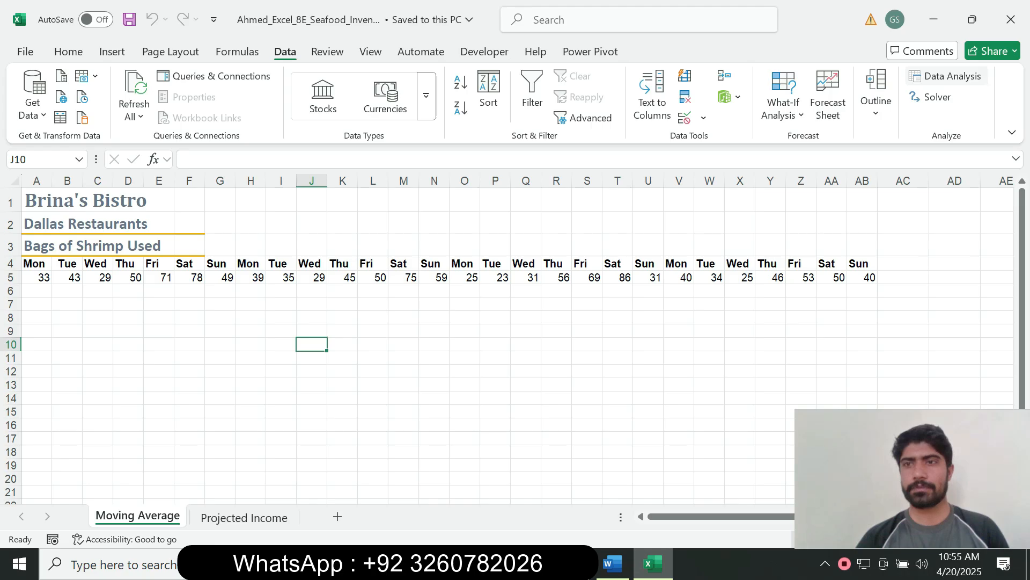
pyautogui.click(947, 76)
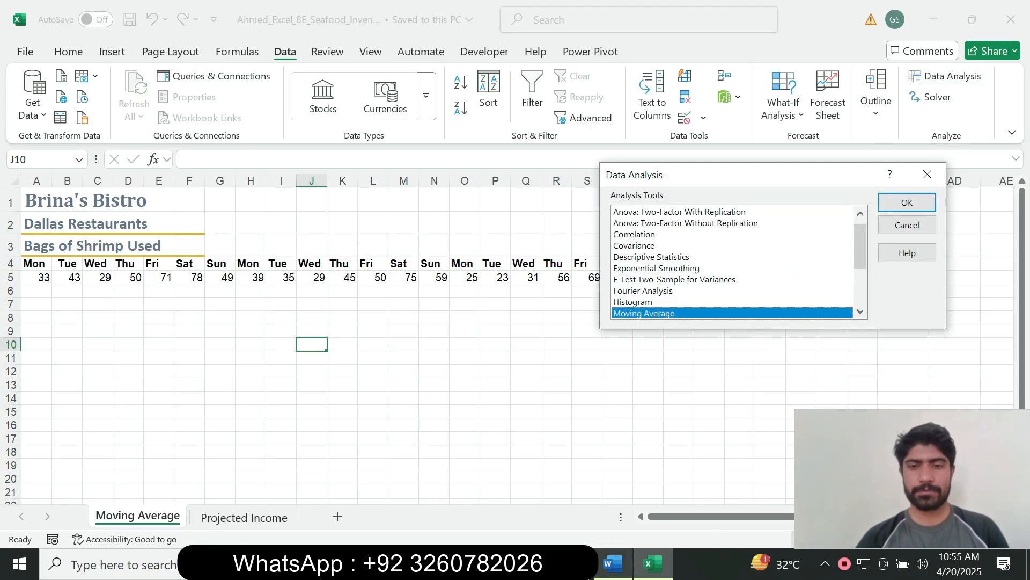
pyautogui.click(613, 564)
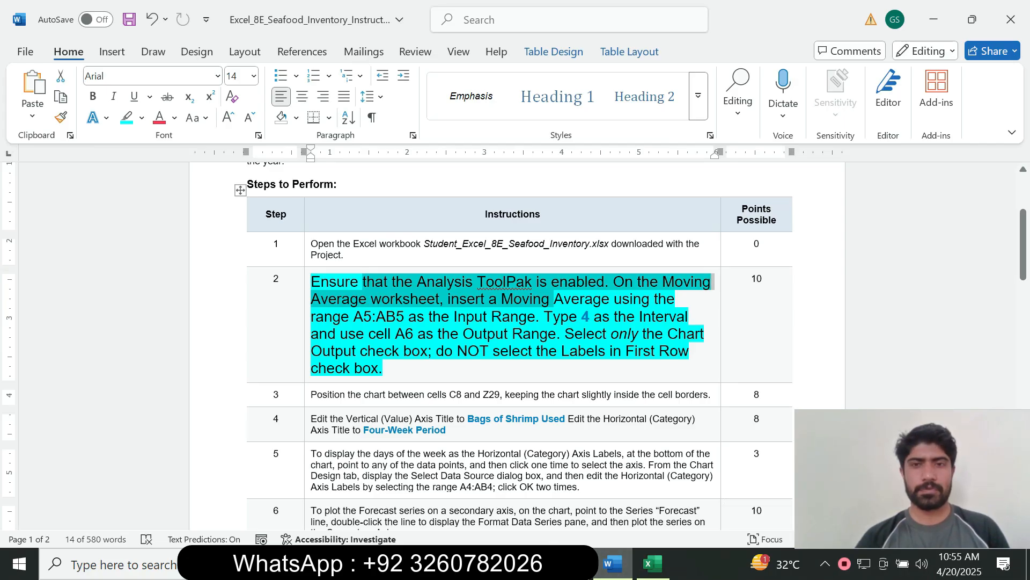
pyautogui.hotkey('alt', 'Tab')
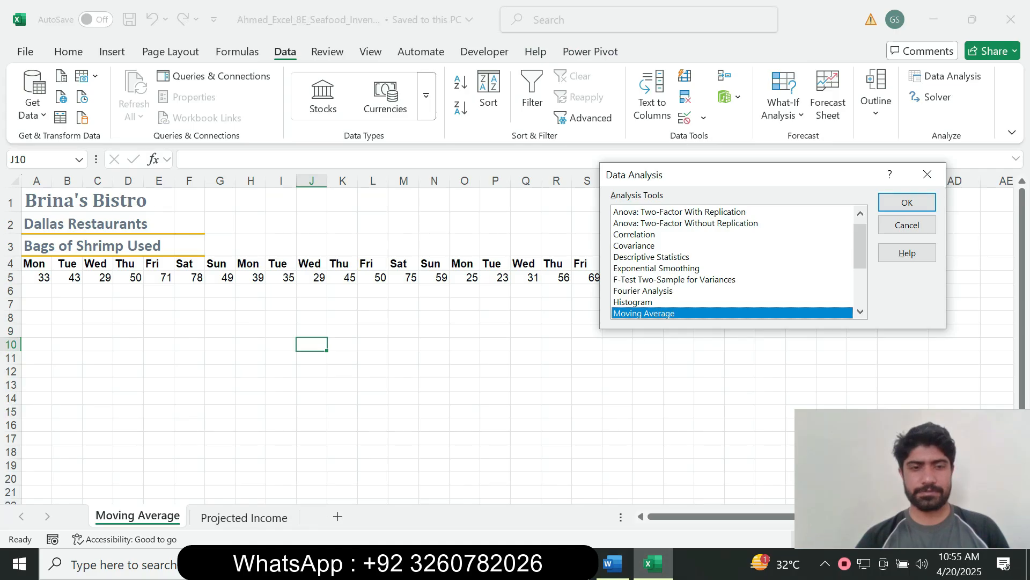
pyautogui.hotkey('alt', 'Tab')
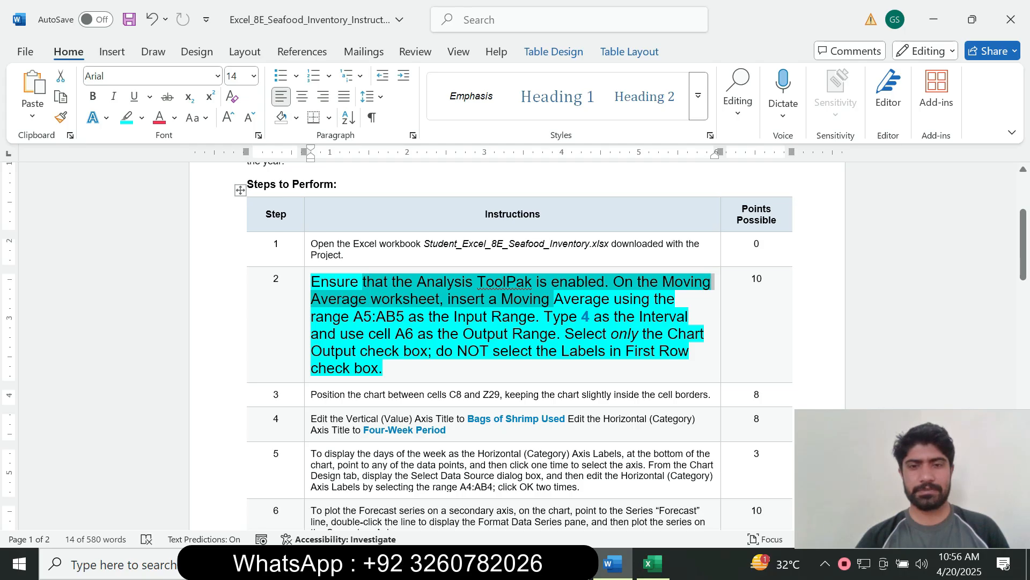
pyautogui.hotkey('alt', 'Tab')
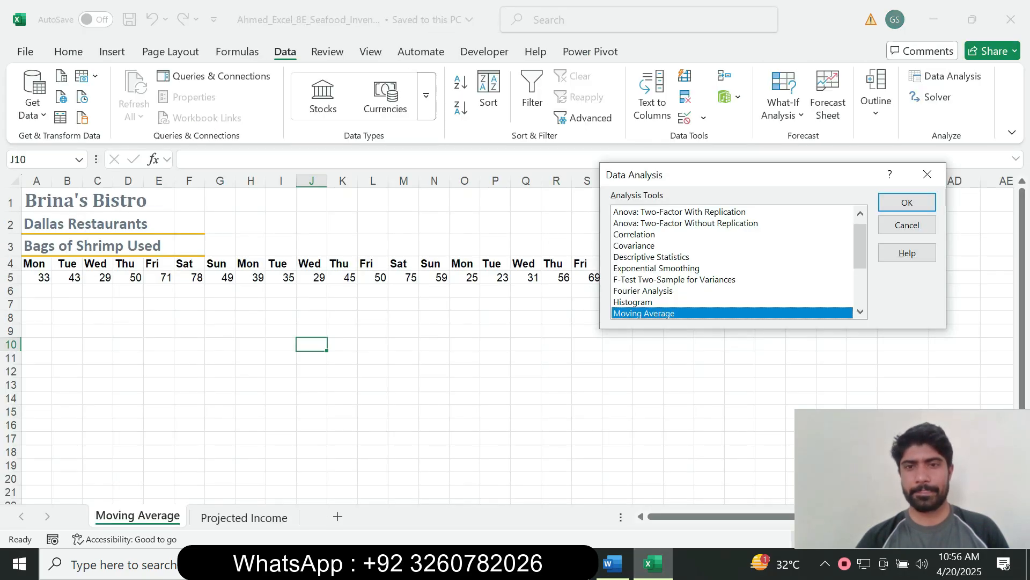
pyautogui.click(907, 202)
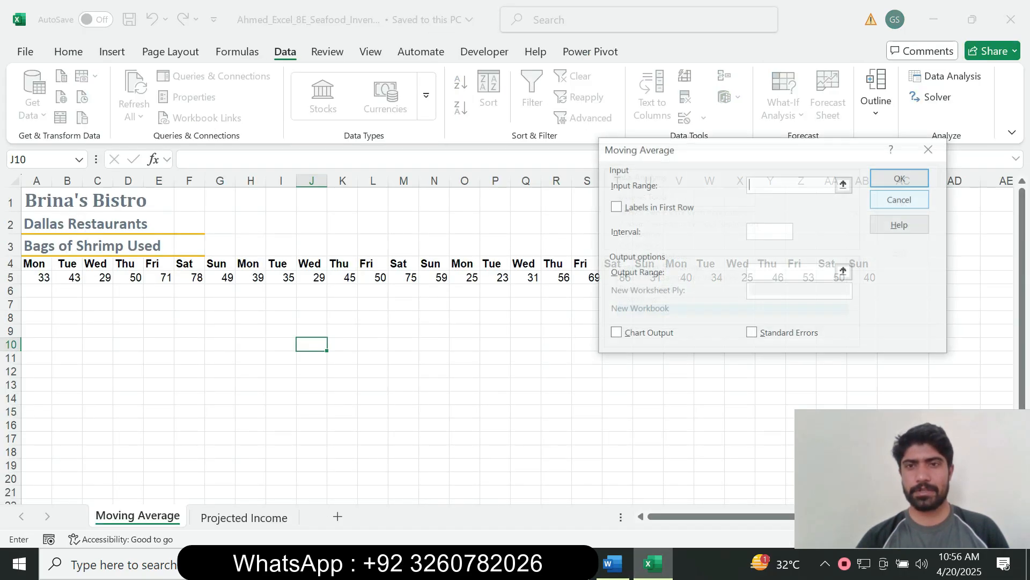
# Check the required range in the Word instructions and set the moving average's input range to A5:AB5 in Excel.
pyautogui.hotkey('alt', 'Tab')
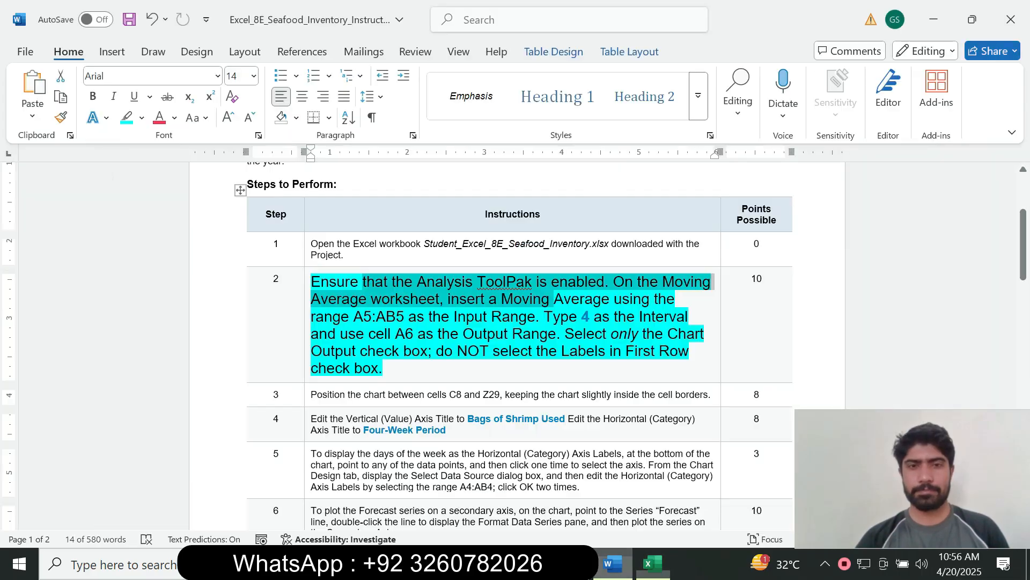
pyautogui.moveTo(354, 317); pyautogui.dragTo(403, 317)
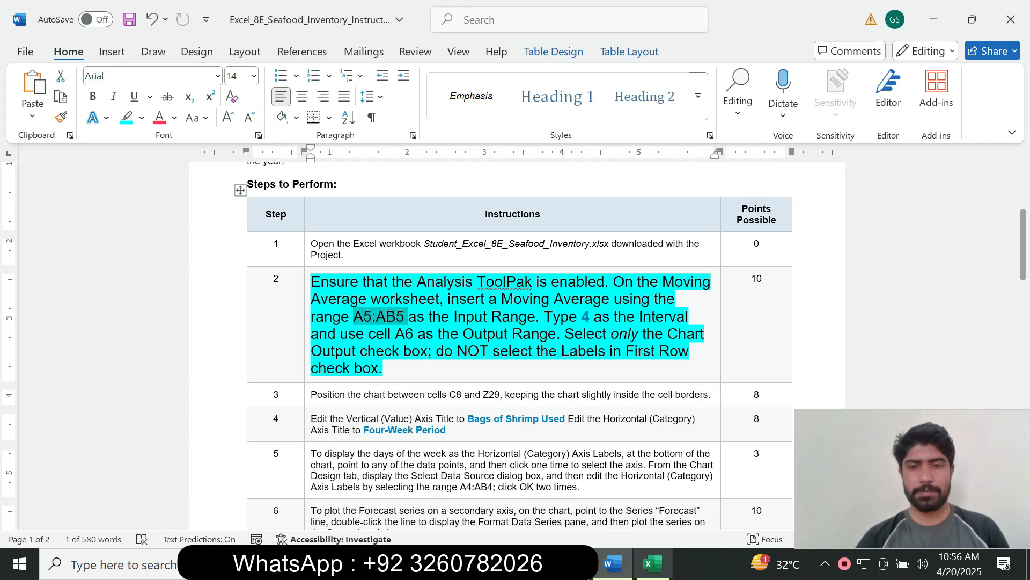
pyautogui.click(653, 564)
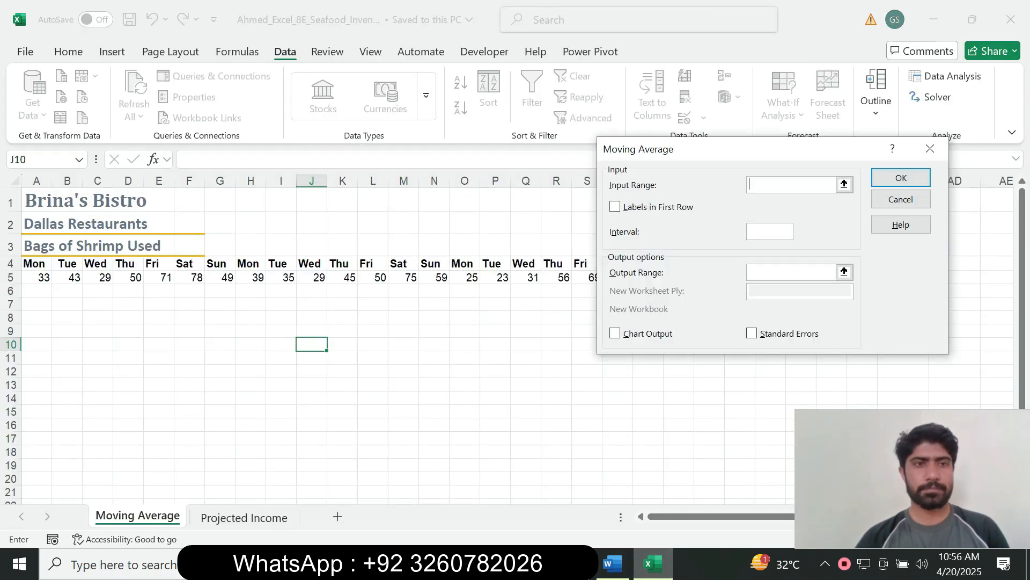
pyautogui.moveTo(36, 277); pyautogui.dragTo(843, 295)
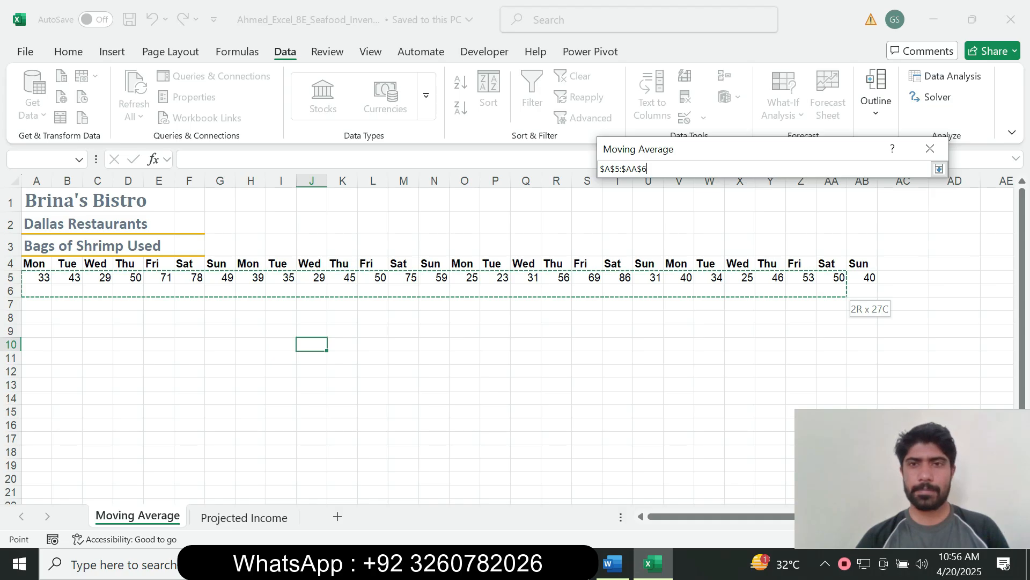
pyautogui.moveTo(844, 295); pyautogui.dragTo(875, 280)
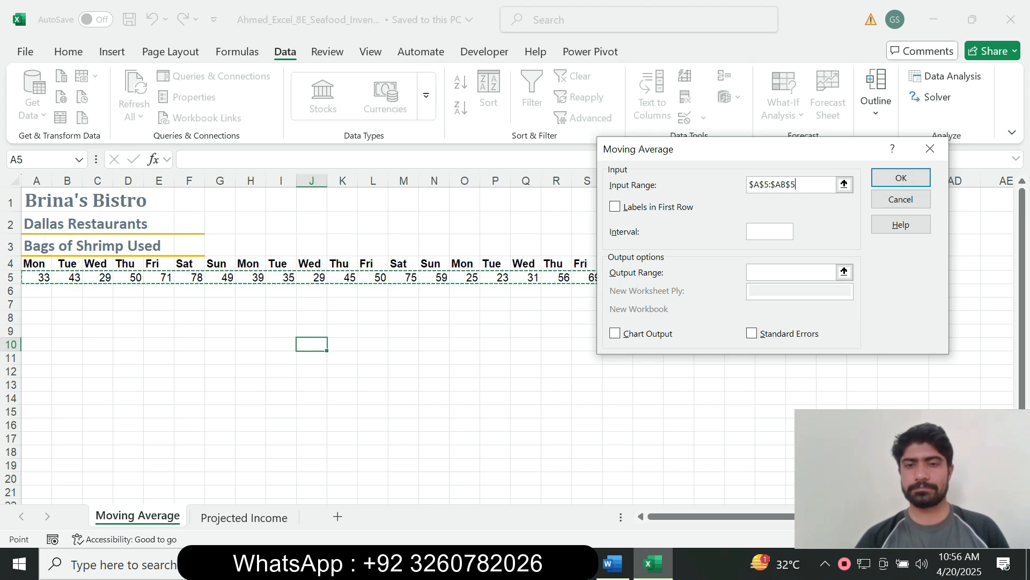
# Check step 2 in the Word instructions and set the moving average's interval to 4 in Excel.
pyautogui.click(612, 563)
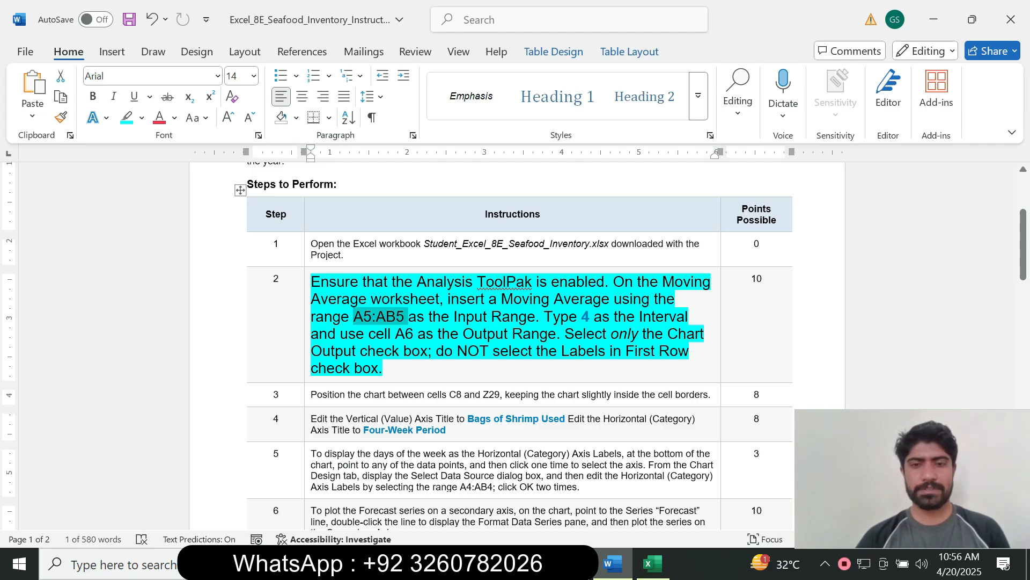
pyautogui.click(652, 563)
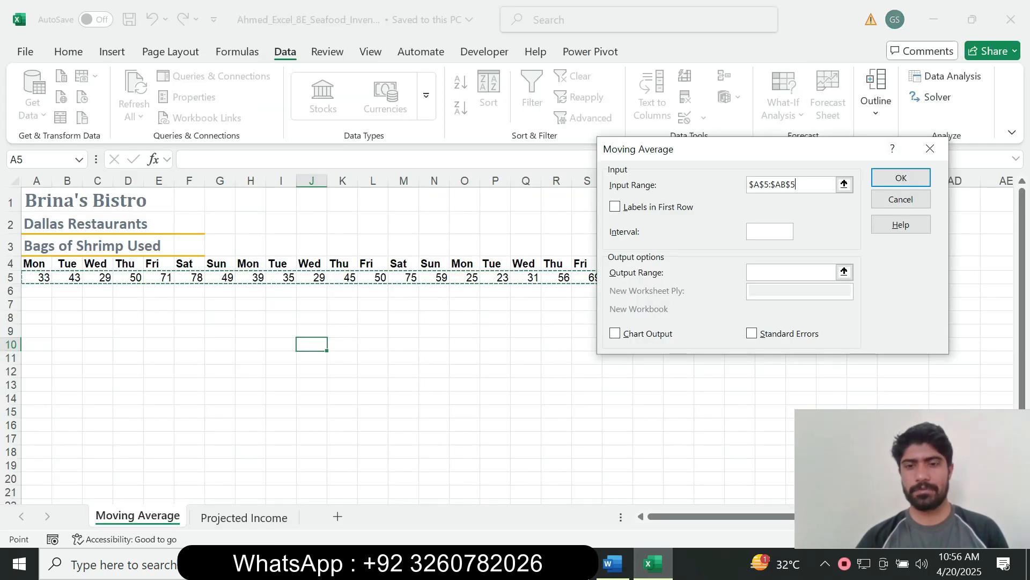
pyautogui.click(613, 563)
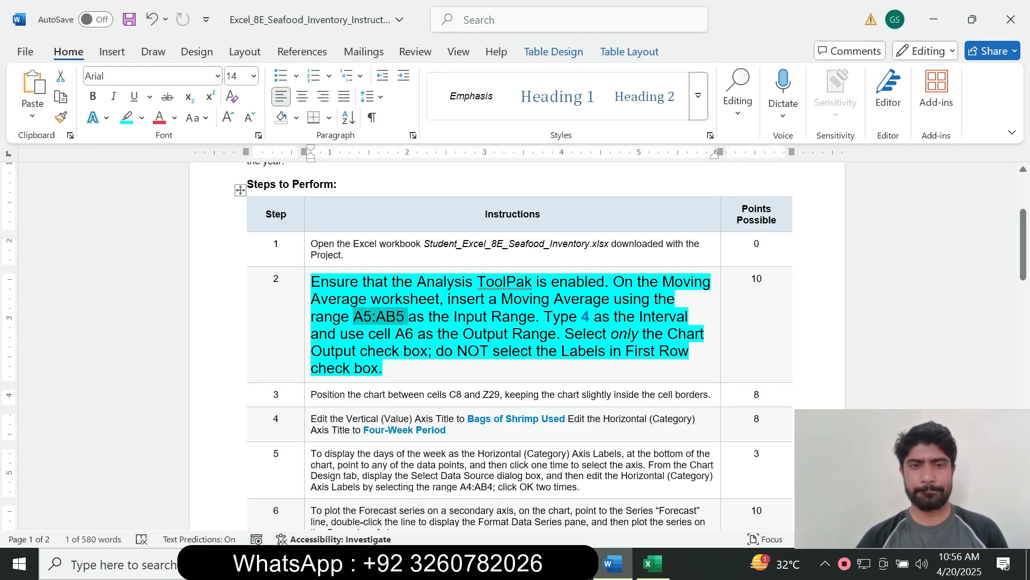
pyautogui.click(652, 563)
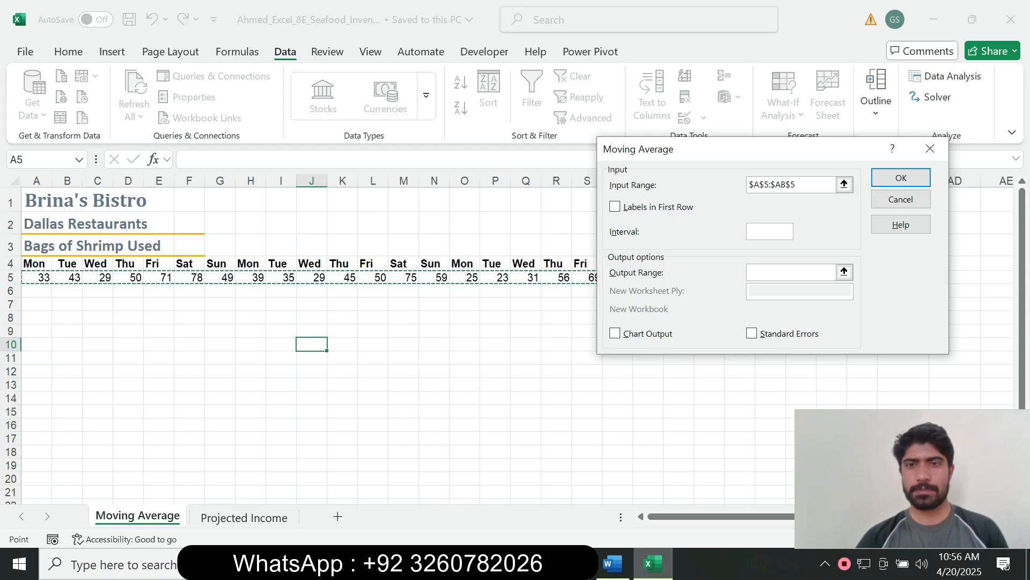
pyautogui.click(612, 564)
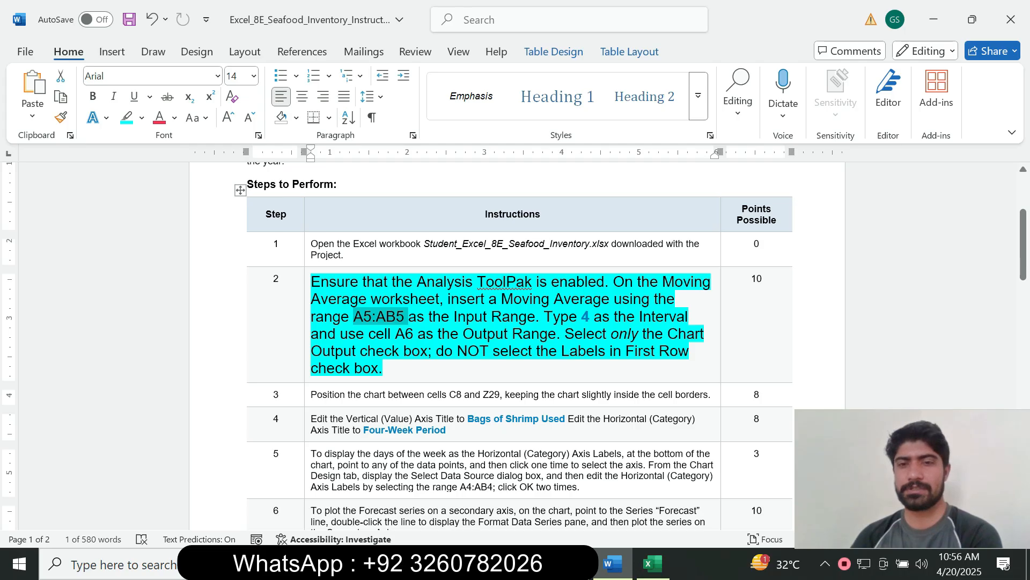
pyautogui.click(652, 563)
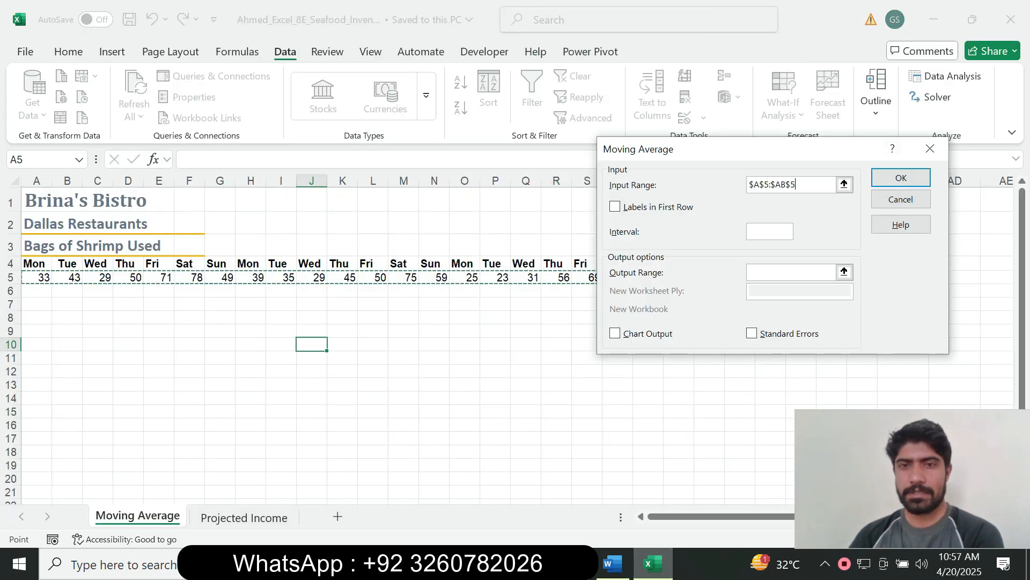
pyautogui.press('Tab')
pyautogui.press('Tab')
pyautogui.write('4')
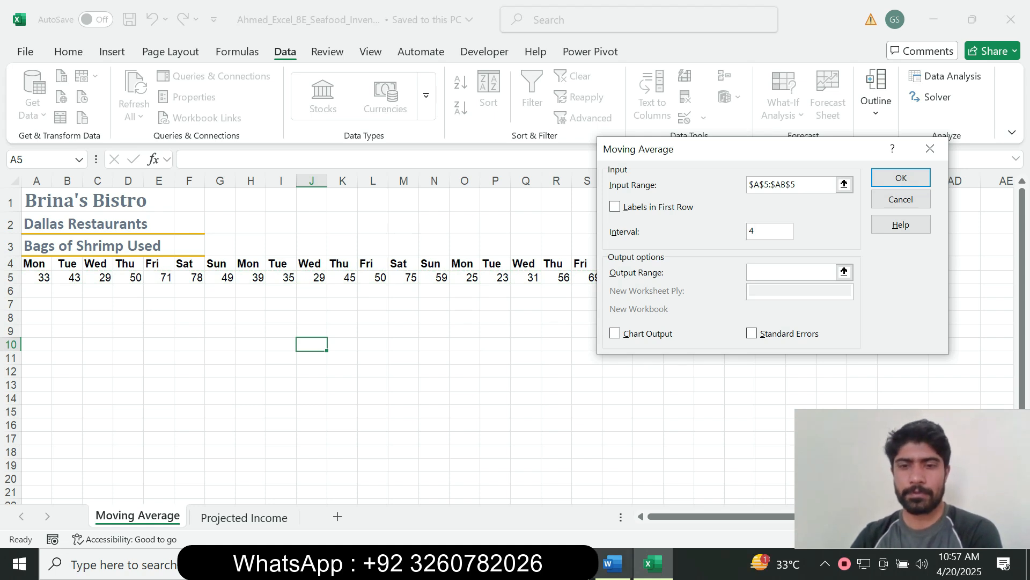
# Check the output cell in the Word instructions and set the moving average's output range to A6 in Excel.
pyautogui.click(613, 563)
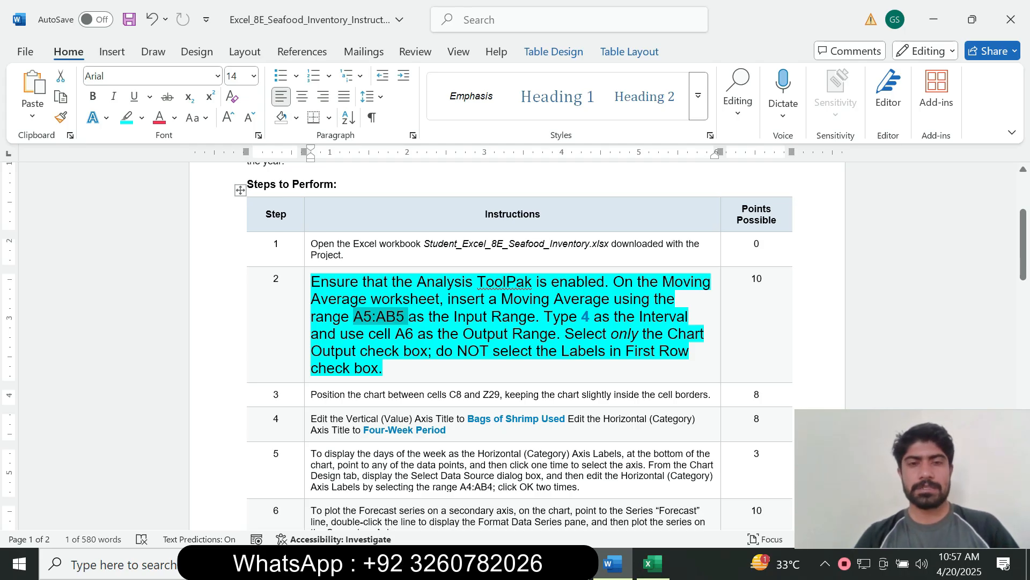
pyautogui.click(653, 564)
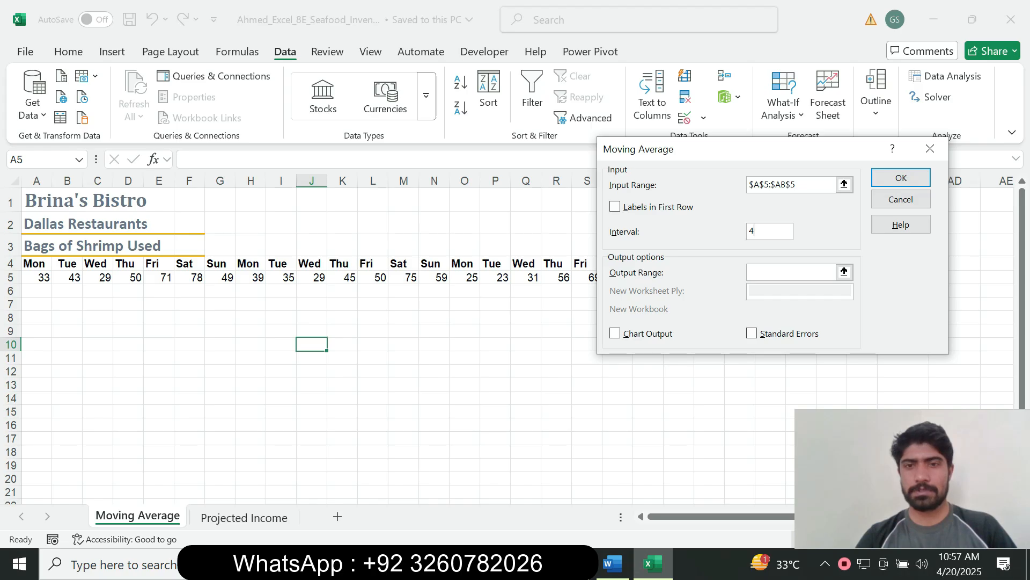
pyautogui.click(844, 272)
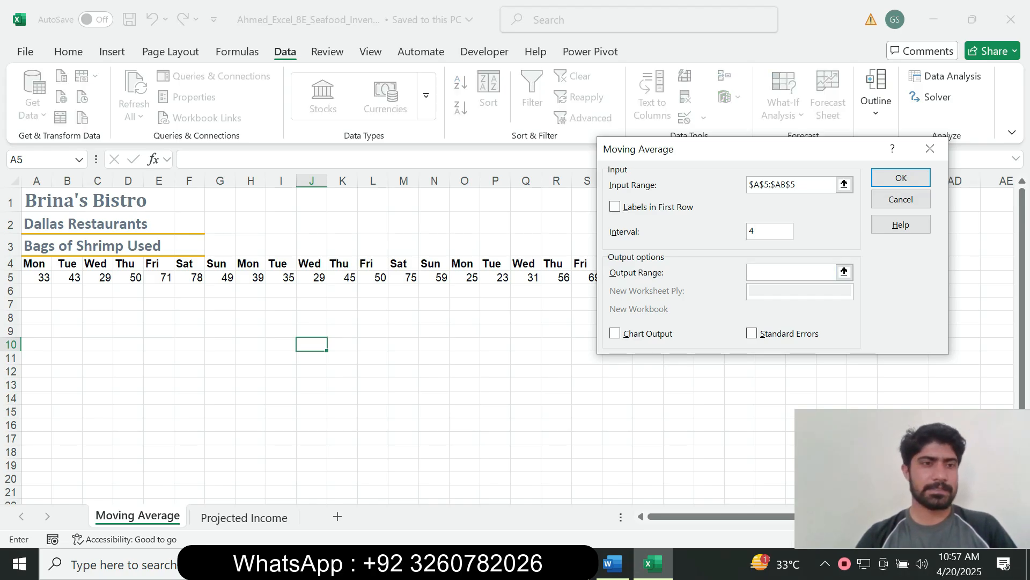
pyautogui.click(37, 290)
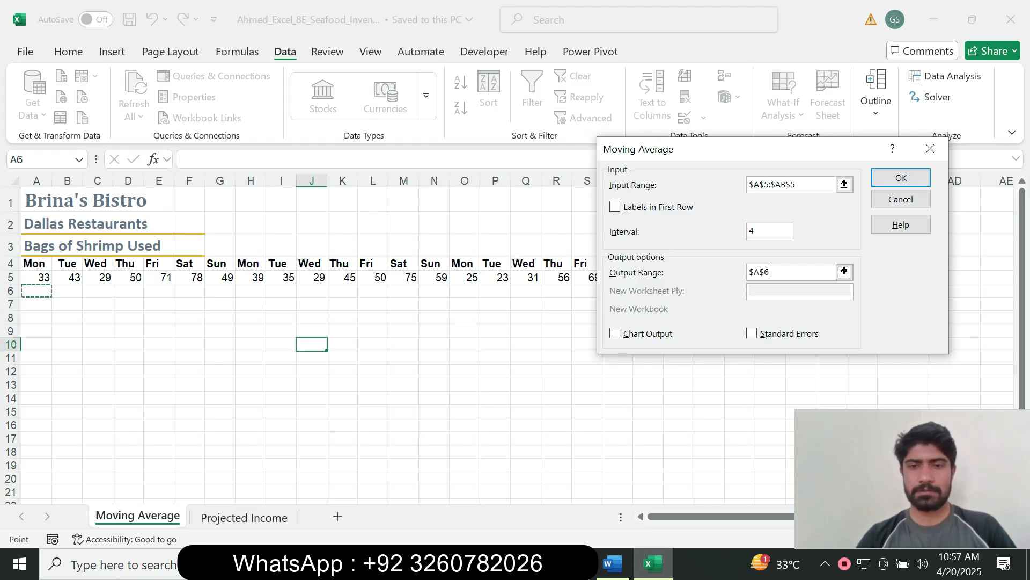
# Check the chart option in step 2 of the Word instructions, and enable Chart Output for the moving average in Excel.
pyautogui.click(613, 564)
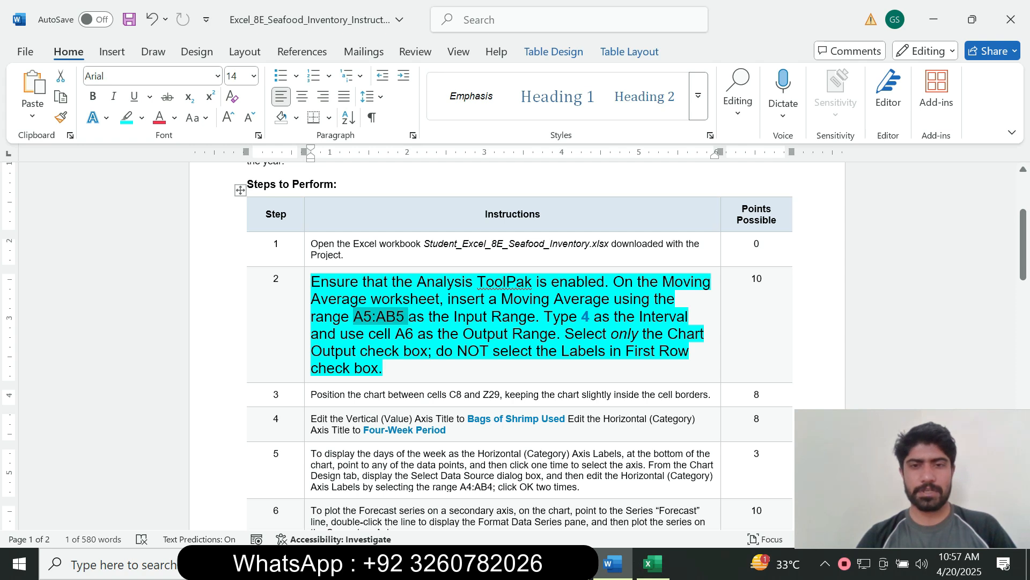
pyautogui.click(652, 564)
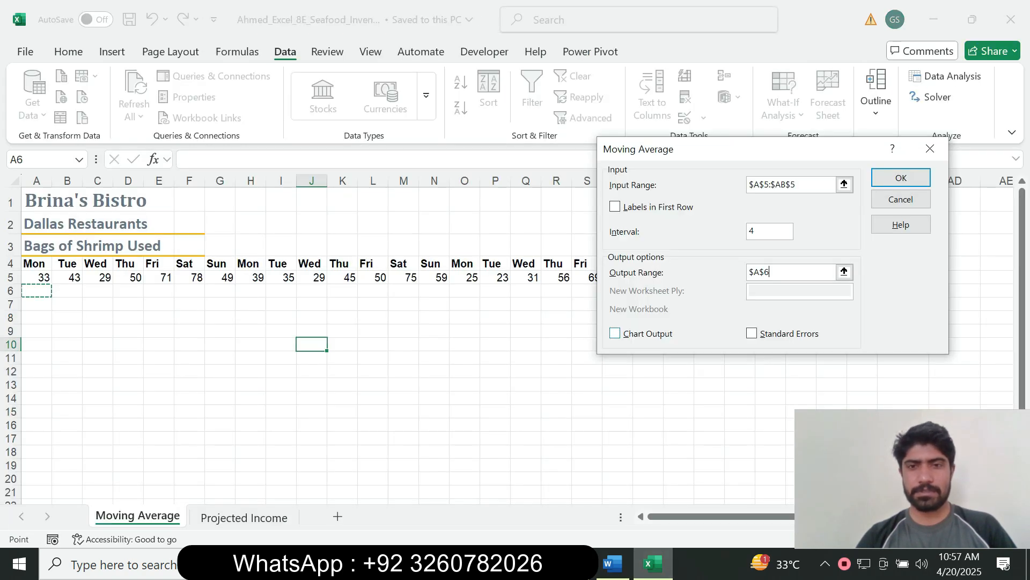
pyautogui.click(615, 333)
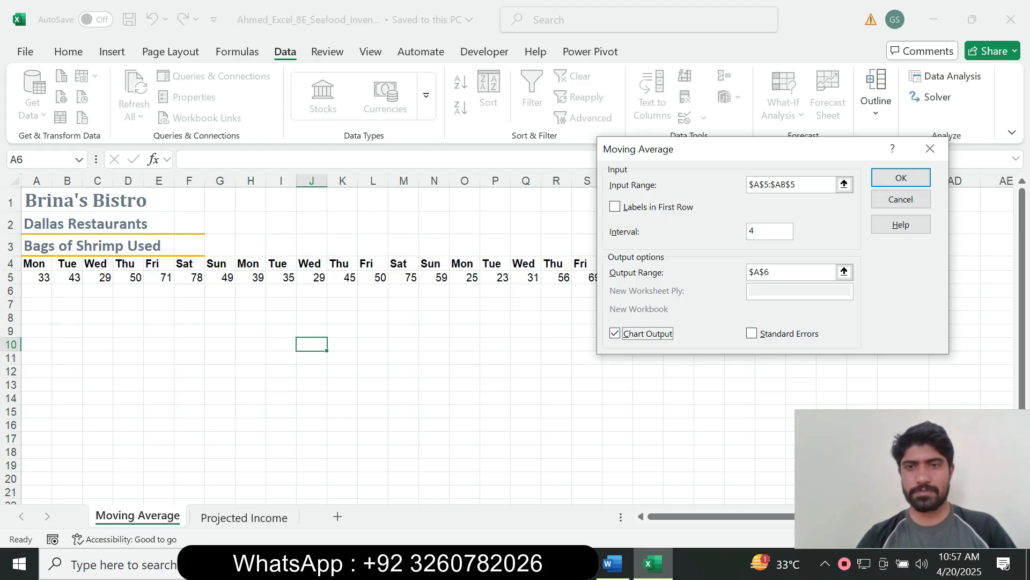
# Recheck the step 2 options in Word, and run the moving average in Excel without Labels in First Row or Standard Errors.
pyautogui.click(612, 563)
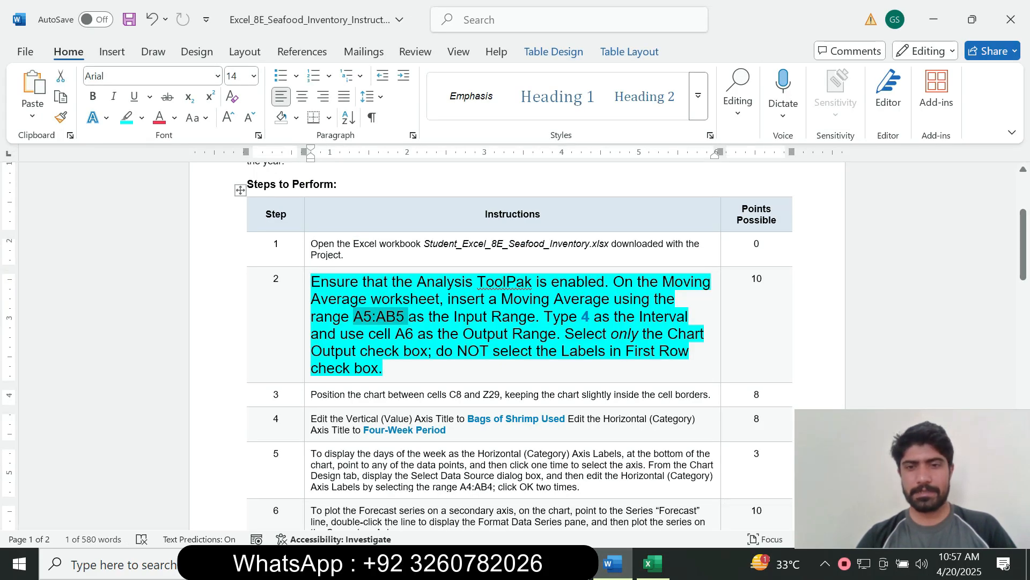
pyautogui.click(653, 564)
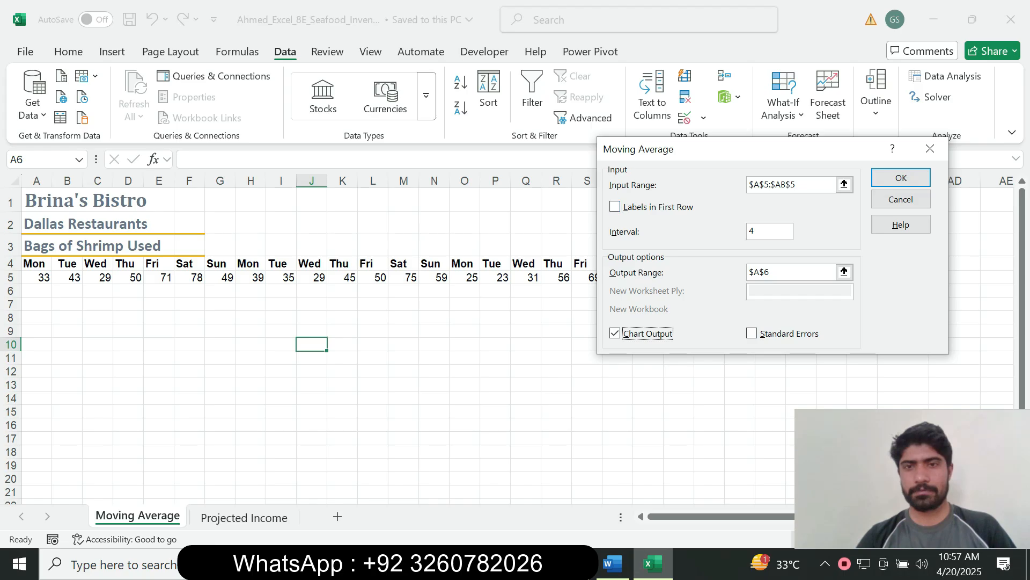
pyautogui.click(613, 563)
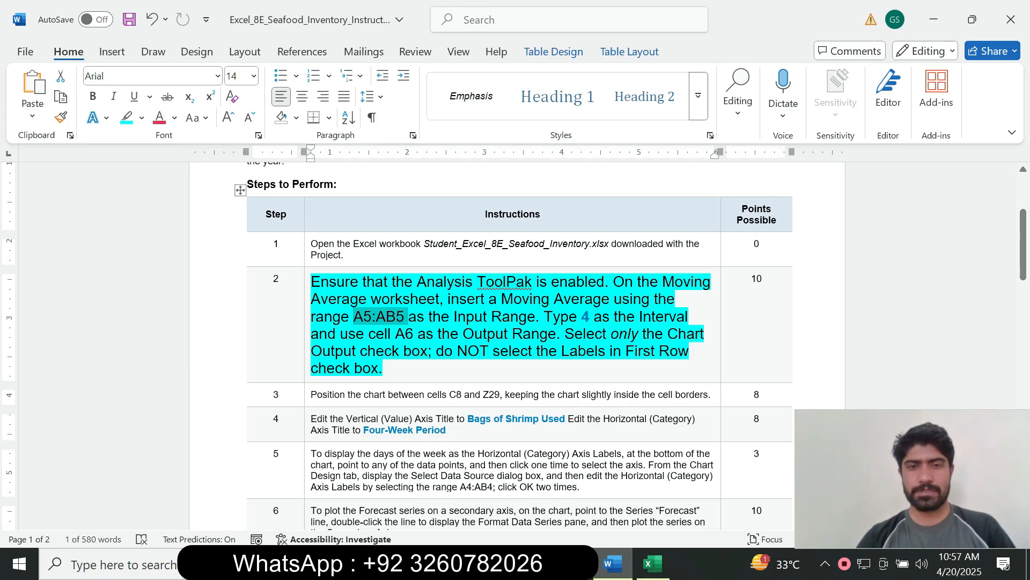
pyautogui.click(652, 564)
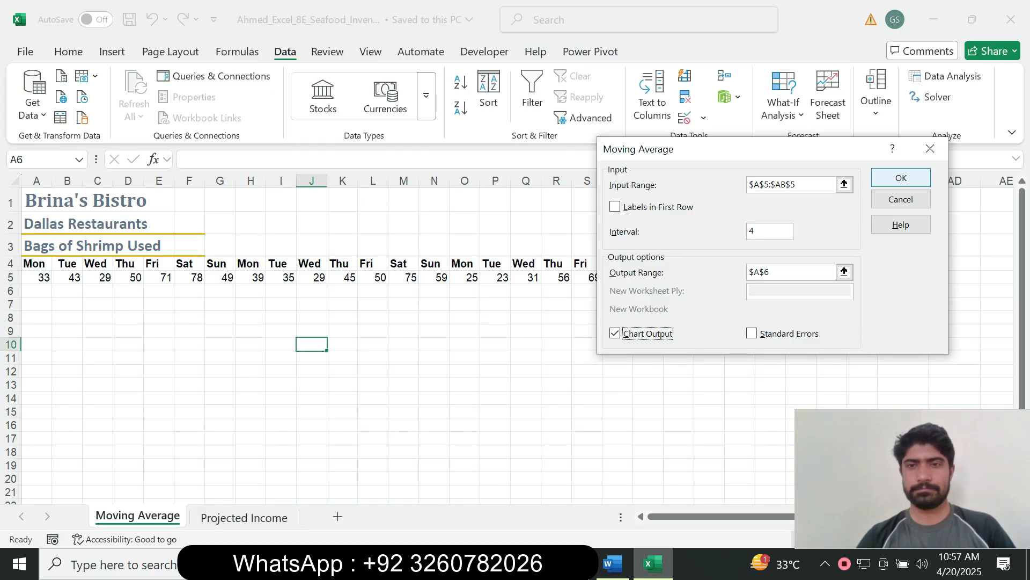
pyautogui.click(901, 178)
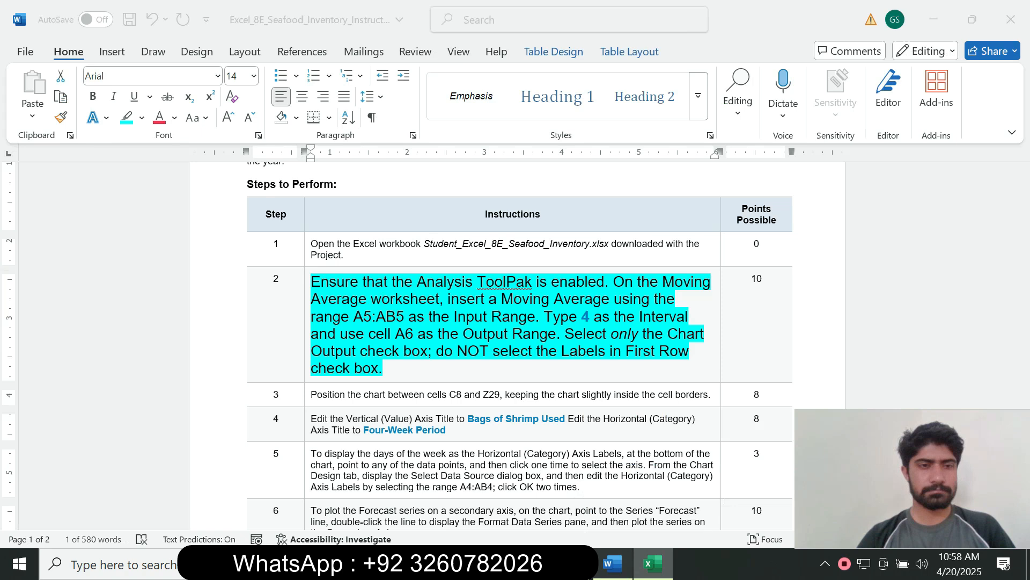
# Switch to the Word instructions, and reset the step 2 text to 9 pt with no highlight color.
pyautogui.click(612, 563)
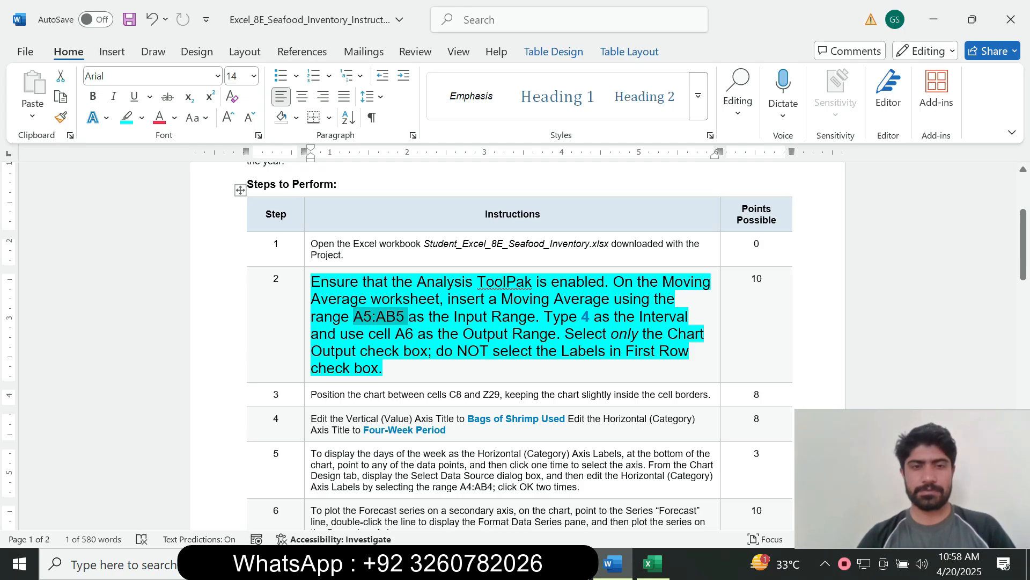
pyautogui.moveTo(383, 368); pyautogui.dragTo(310, 281)
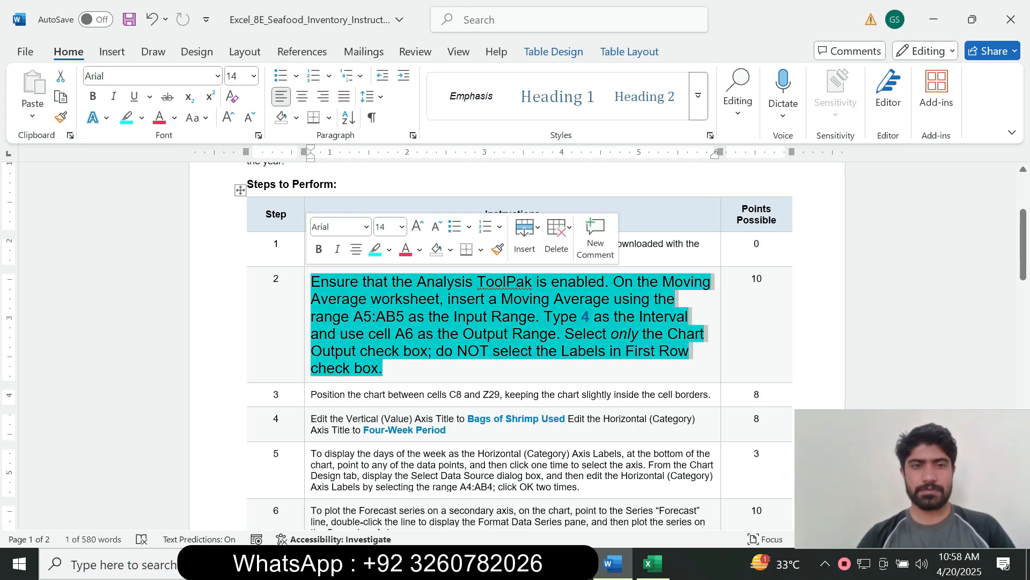
pyautogui.click(402, 226)
pyautogui.click(388, 267)
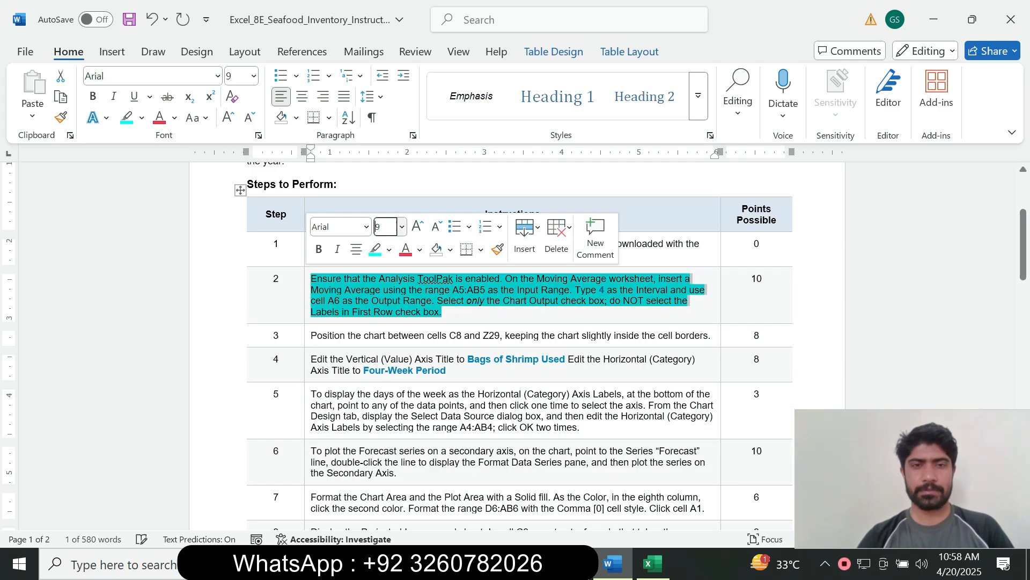
pyautogui.click(389, 249)
pyautogui.click(420, 377)
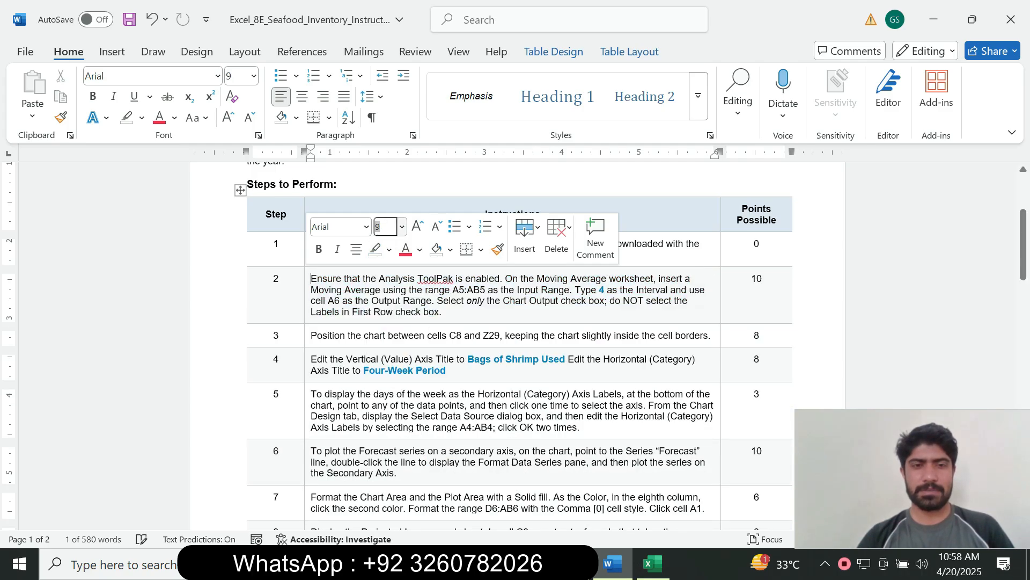
# Enlarge the step 3 instruction text about positioning the chart to 16 pt and highlight it in turquoise.
pyautogui.click(308, 337)
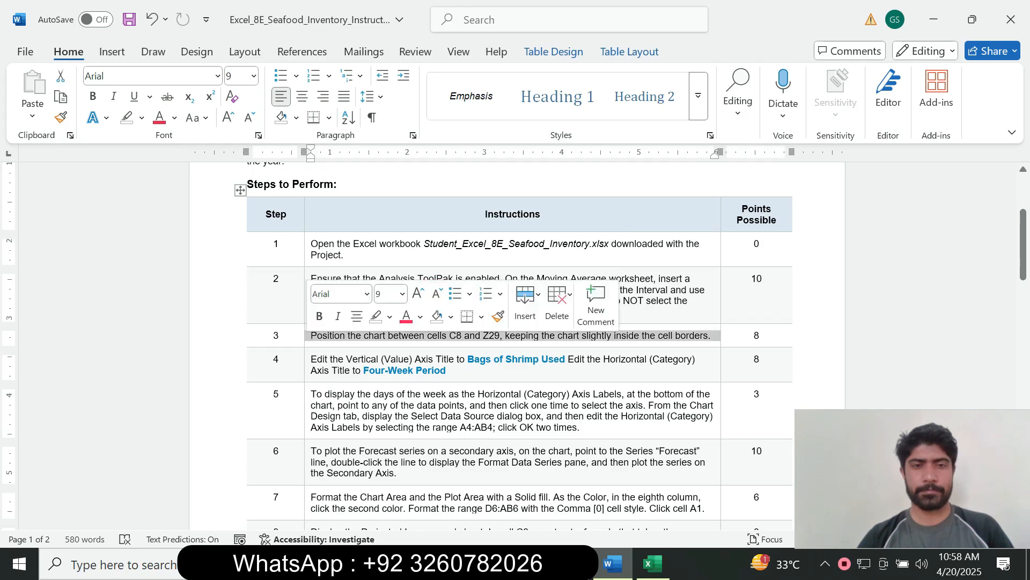
pyautogui.click(402, 294)
pyautogui.click(389, 130)
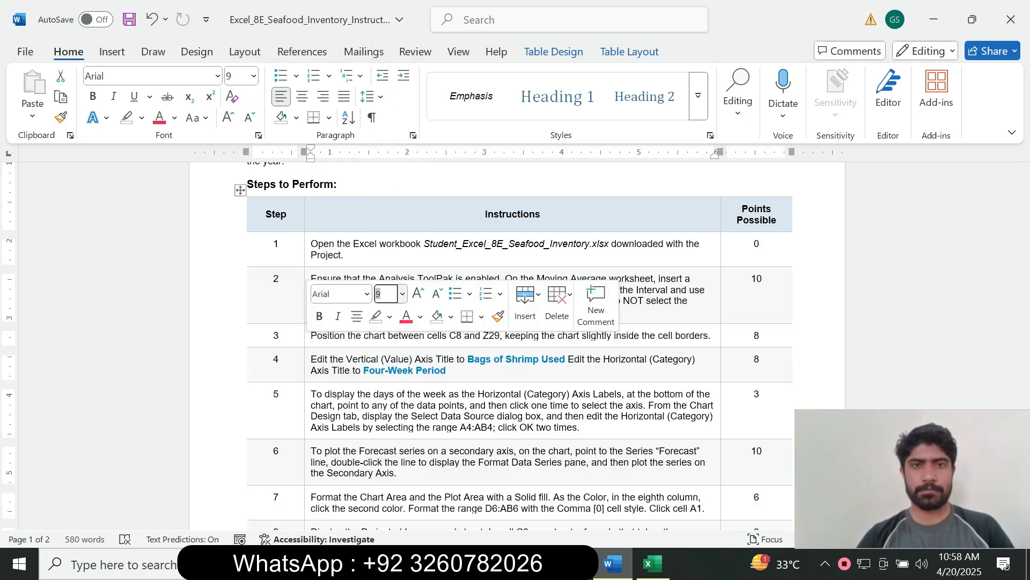
pyautogui.click(142, 118)
pyautogui.click(179, 173)
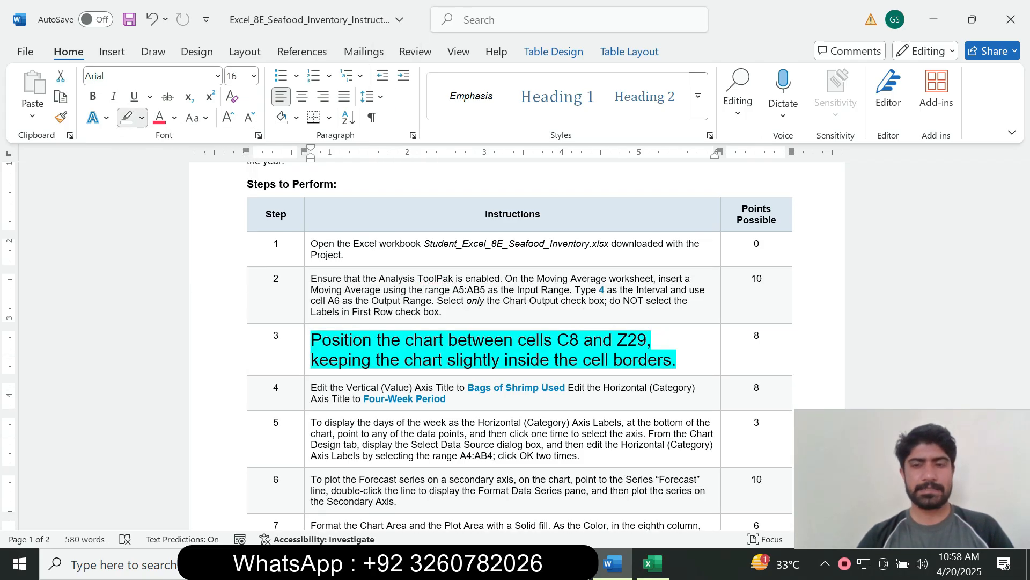
pyautogui.moveTo(1023, 252); pyautogui.dragTo(1024, 263)
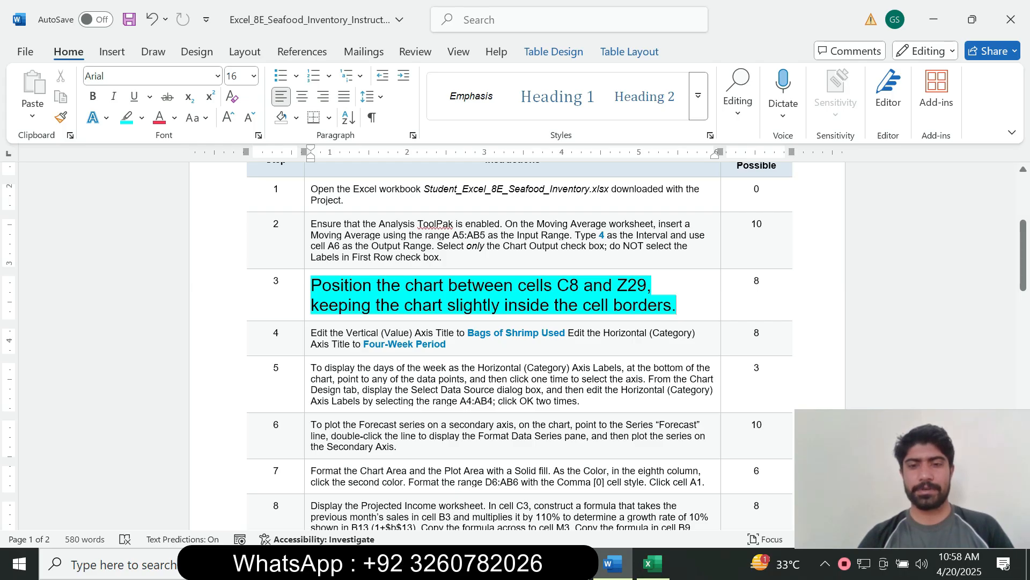
# Move the Moving Average chart in Excel to start just inside cell C8, and recheck the required range in the Word instructions.
pyautogui.click(653, 563)
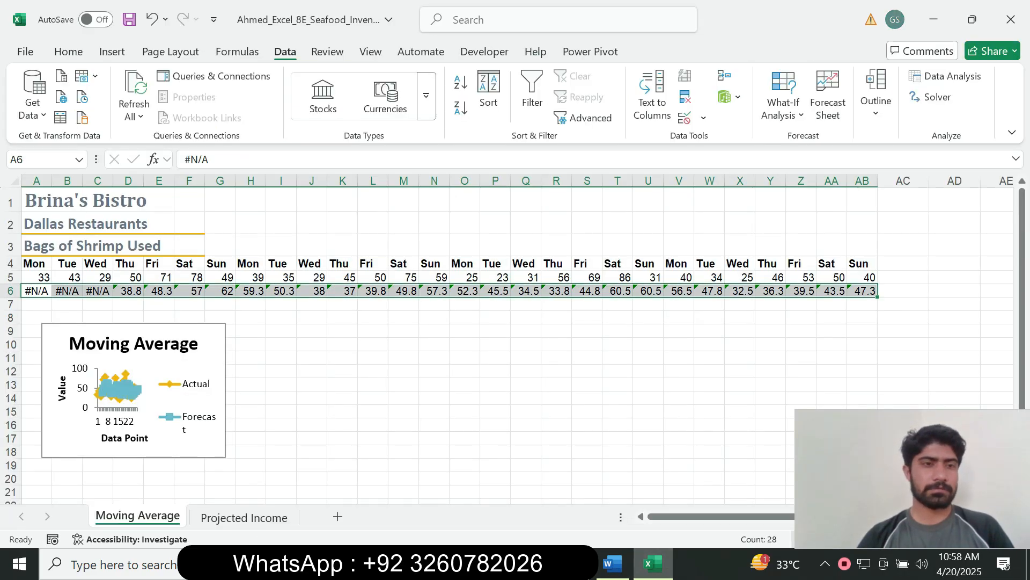
pyautogui.moveTo(67, 351); pyautogui.dragTo(109, 341)
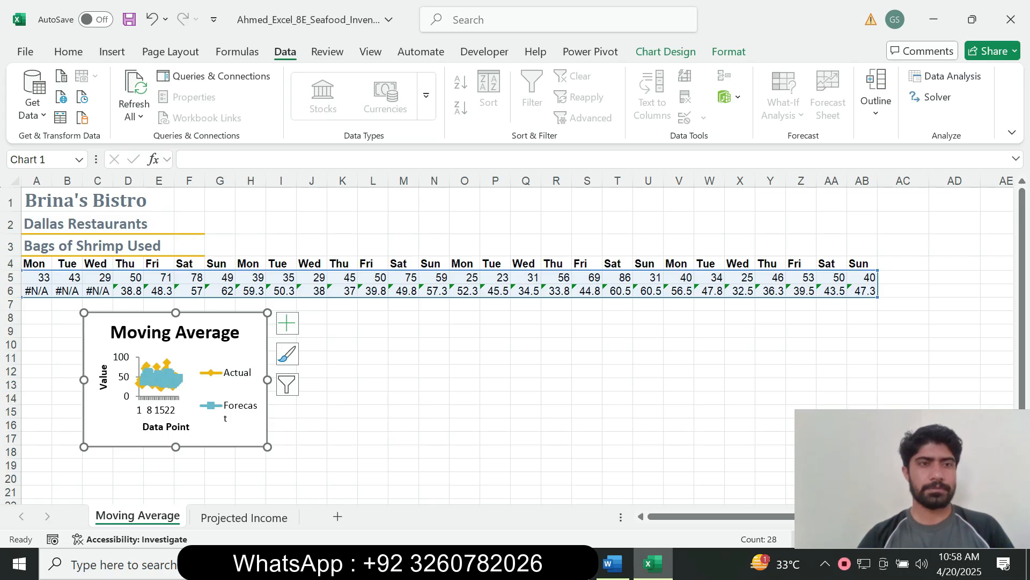
pyautogui.click(613, 563)
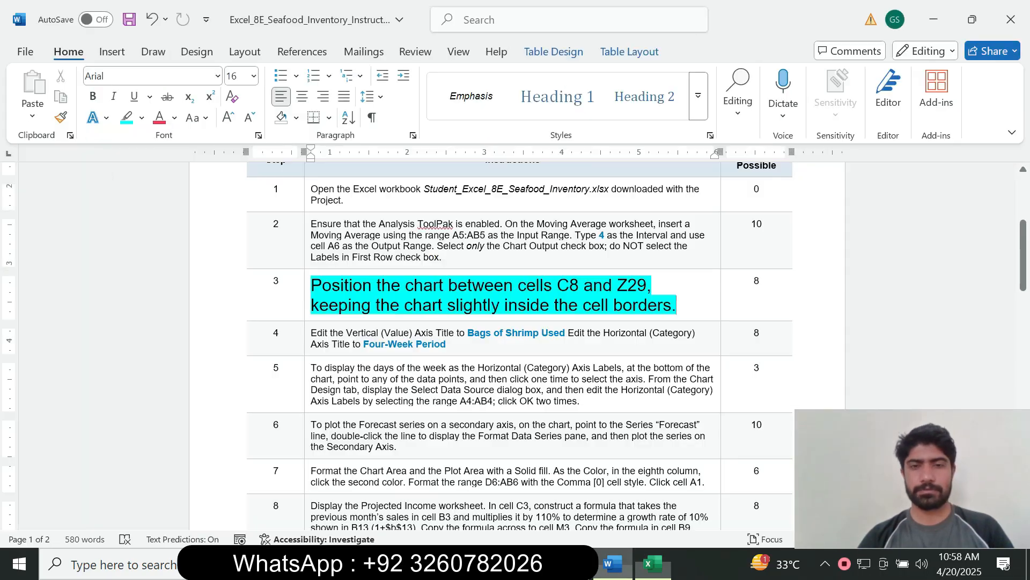
pyautogui.click(653, 564)
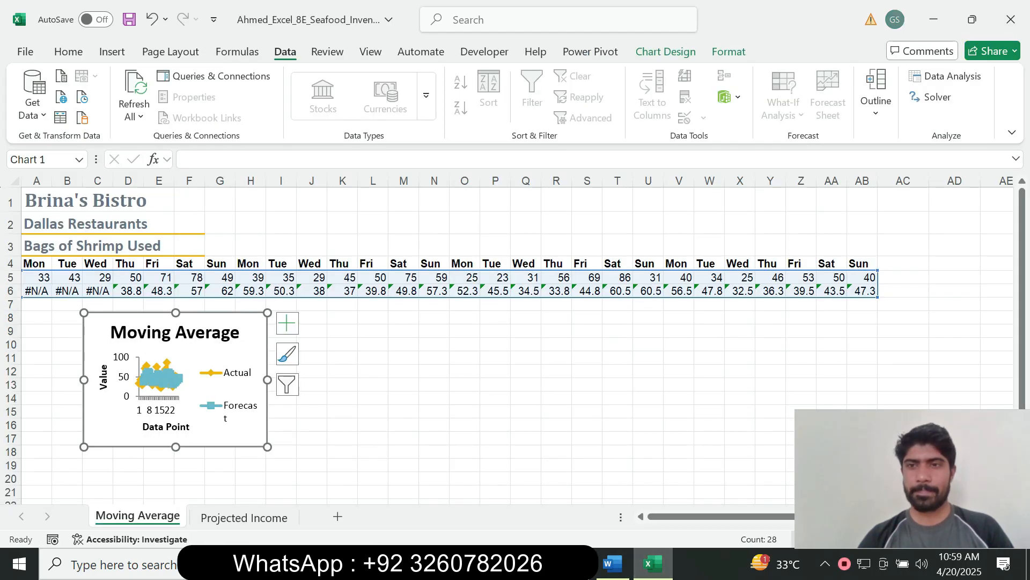
# Resize the Moving Average chart to end just inside cell Z29, and check its placement against step 3 in the Word instructions.
pyautogui.moveTo(267, 380); pyautogui.dragTo(818, 380)
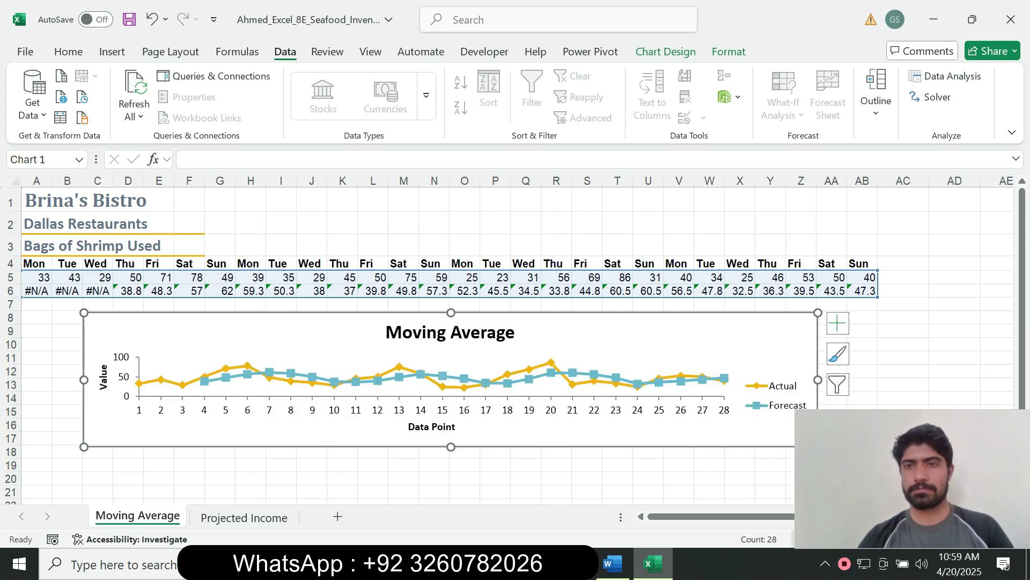
pyautogui.moveTo(912, 478); pyautogui.dragTo(910, 203)
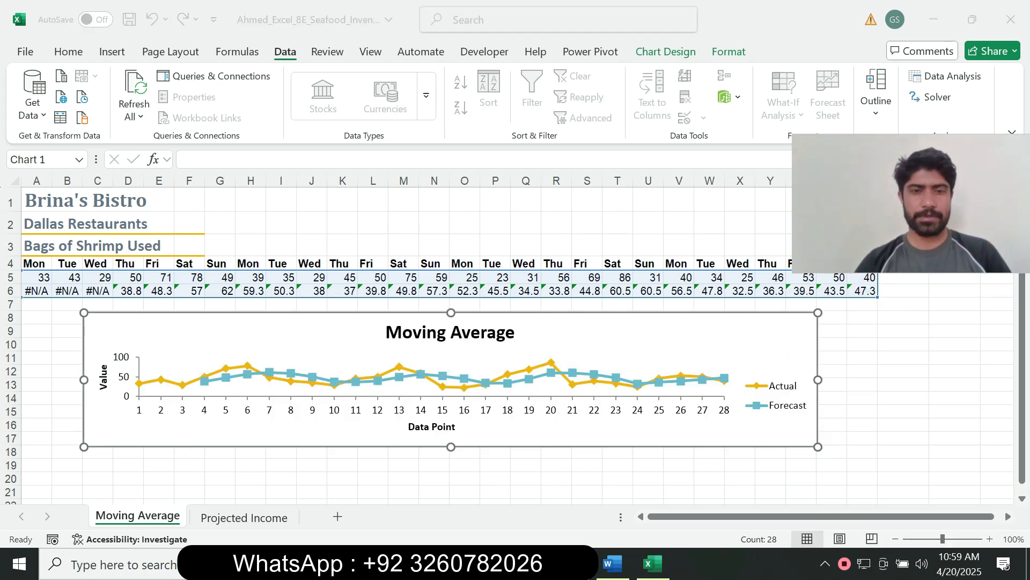
pyautogui.click(451, 441)
pyautogui.moveTo(451, 447); pyautogui.dragTo(451, 497)
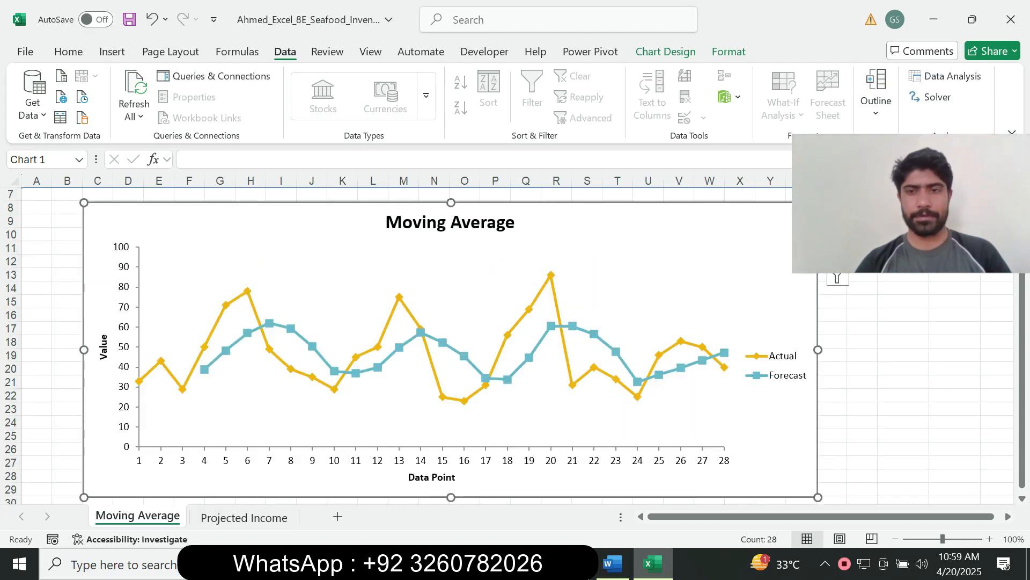
pyautogui.click(903, 395)
pyautogui.click(612, 564)
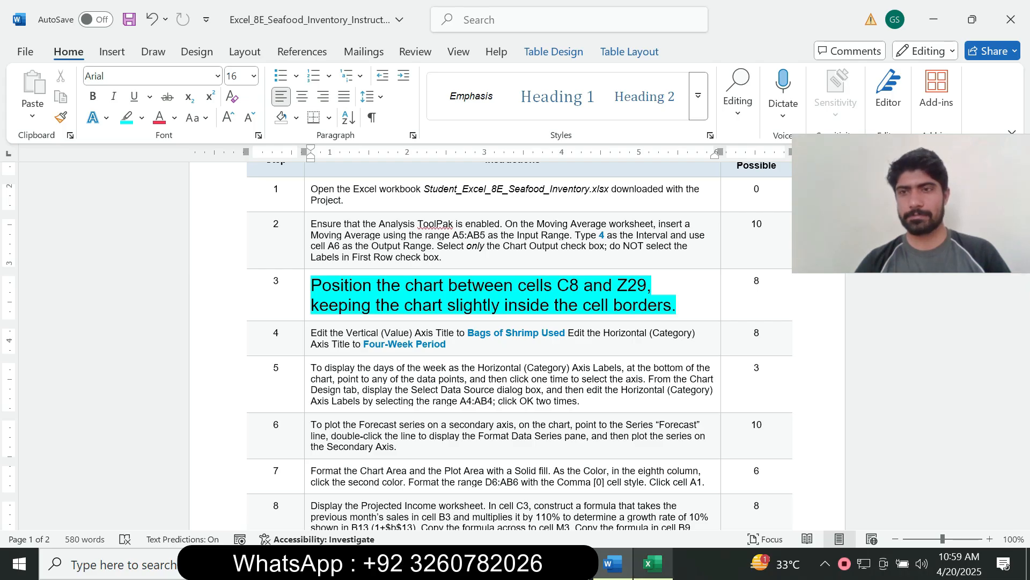
pyautogui.click(652, 563)
pyautogui.click(862, 342)
pyautogui.moveTo(1022, 361); pyautogui.dragTo(1022, 294)
pyautogui.click(762, 343)
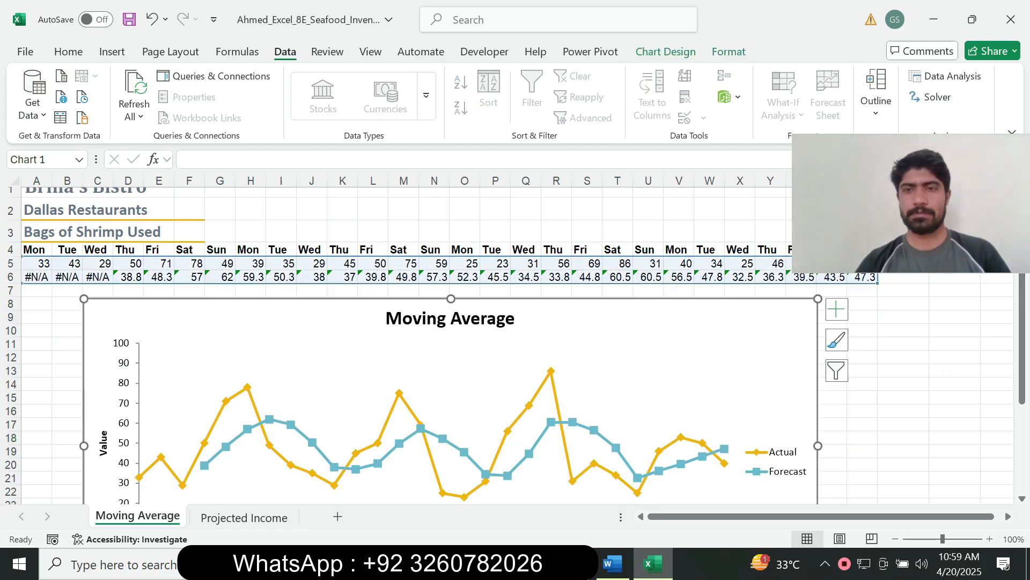
# Switch to the Word instructions, and reset the step 3 text to 9 pt with no highlight color.
pyautogui.click(612, 563)
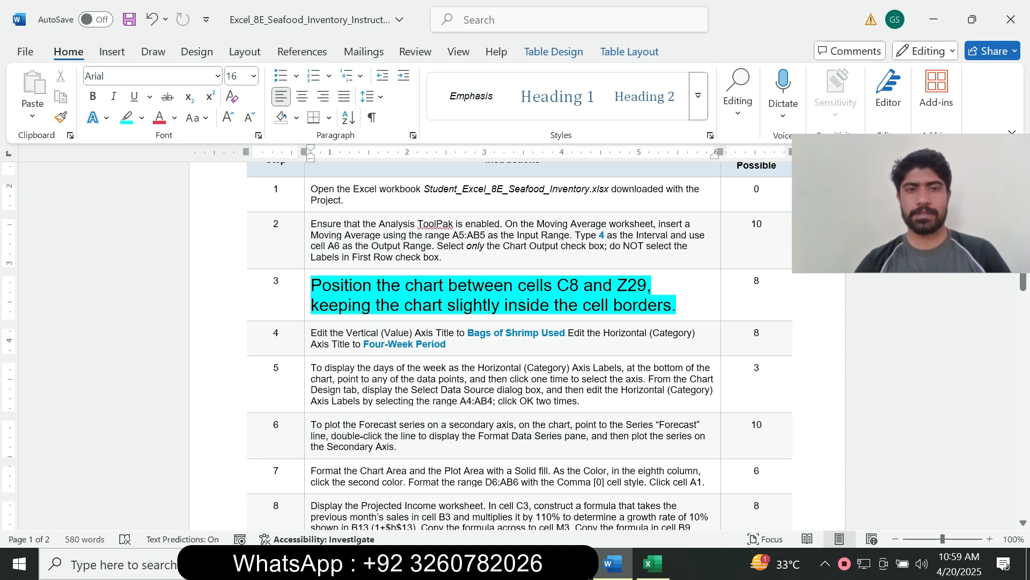
pyautogui.click(307, 309)
pyautogui.click(401, 265)
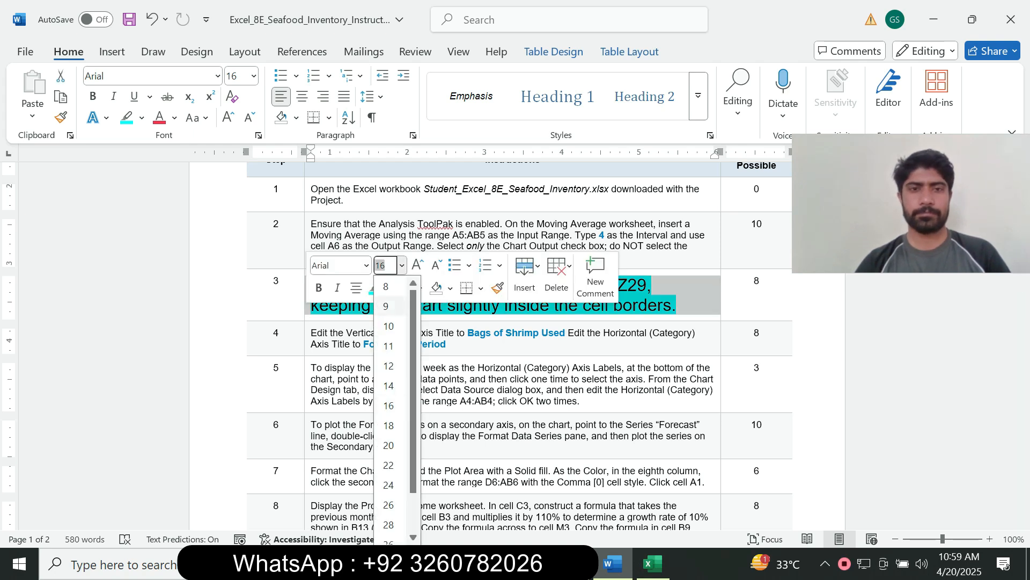
pyautogui.click(385, 306)
pyautogui.click(389, 288)
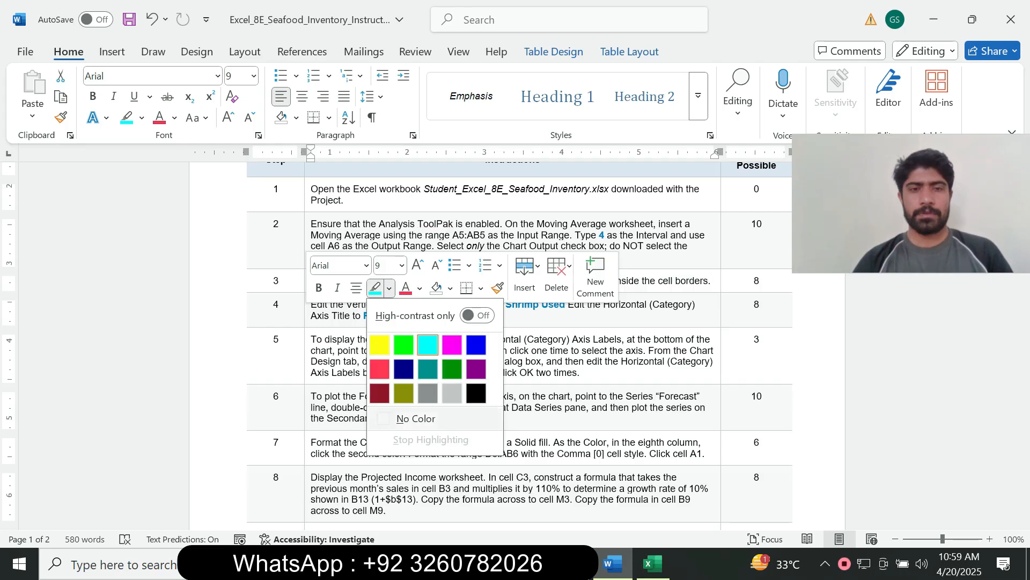
pyautogui.click(416, 418)
# Enlarge the step 4 instruction text about the axis titles to 14 pt and highlight it in turquoise.
pyautogui.click(311, 315)
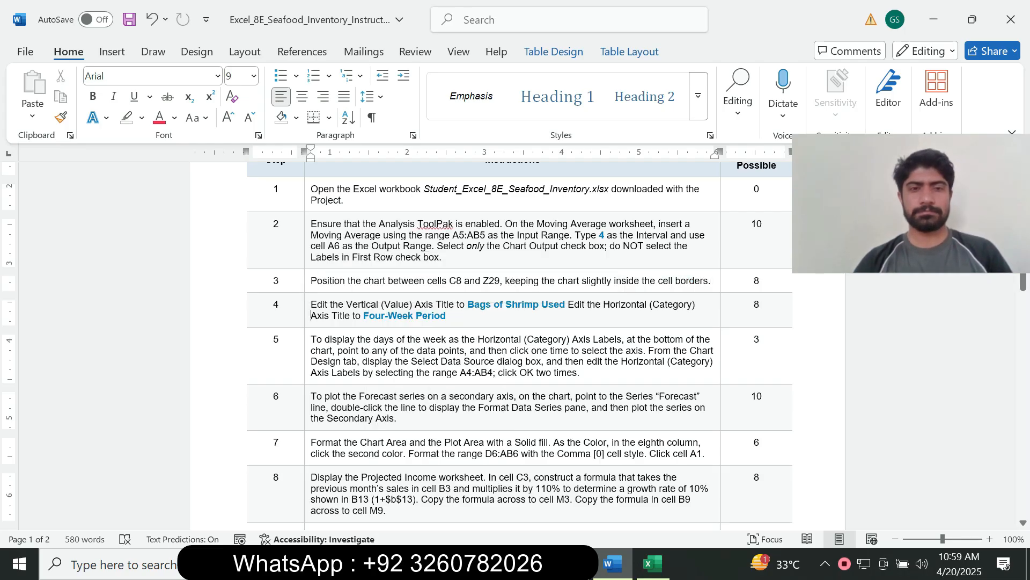
pyautogui.click(308, 310)
pyautogui.click(404, 274)
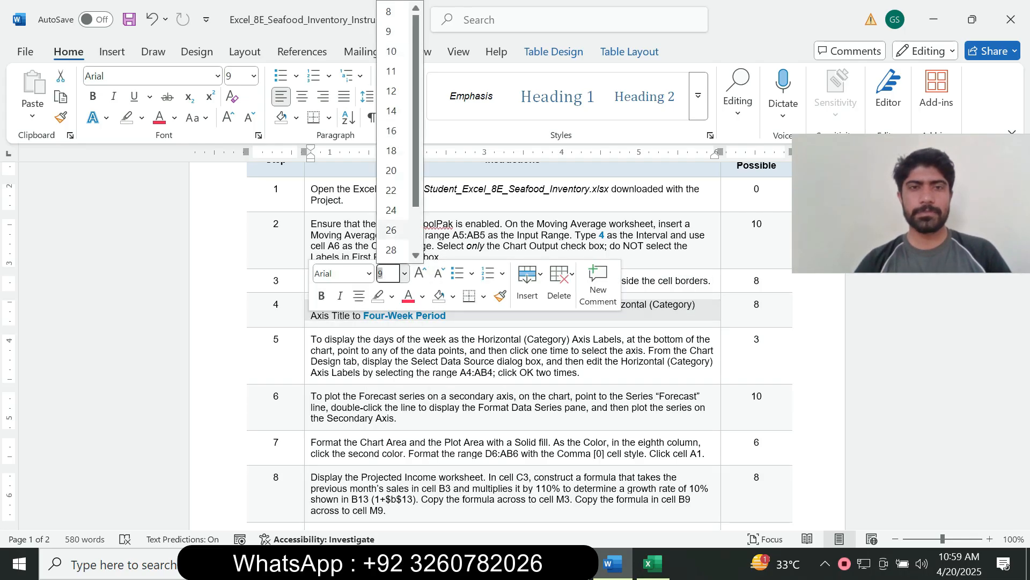
pyautogui.click(392, 111)
pyautogui.click(142, 117)
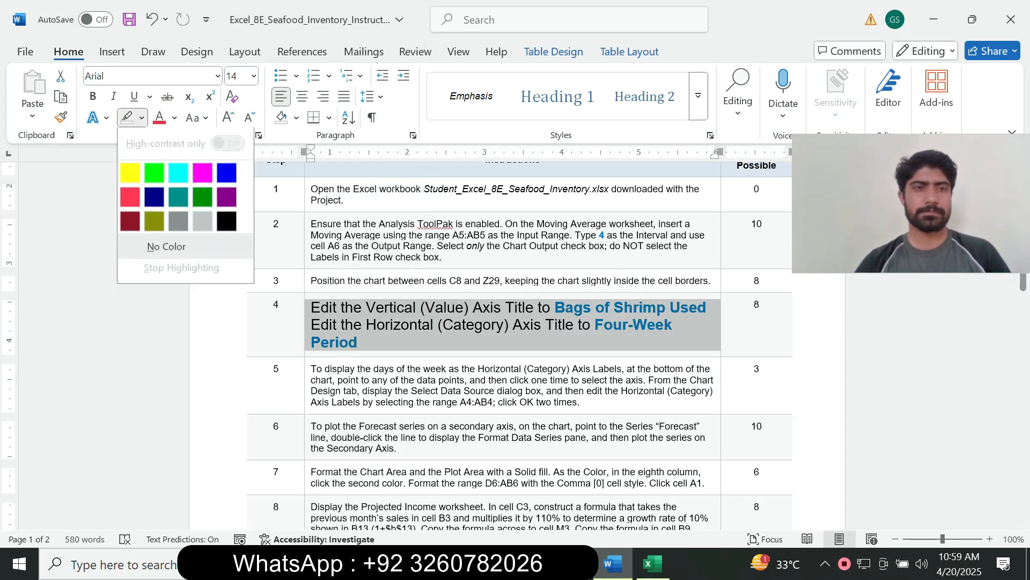
pyautogui.click(179, 152)
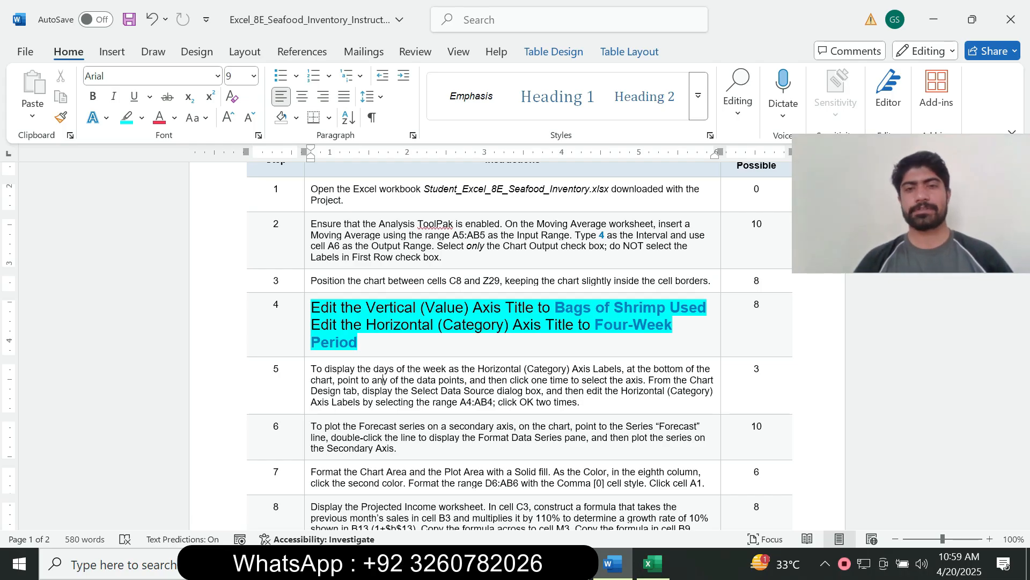
# Copy the vertical axis title text "Bags of Shrimp Used" from step 4 of the instructions.
pyautogui.moveTo(555, 307); pyautogui.dragTo(709, 308)
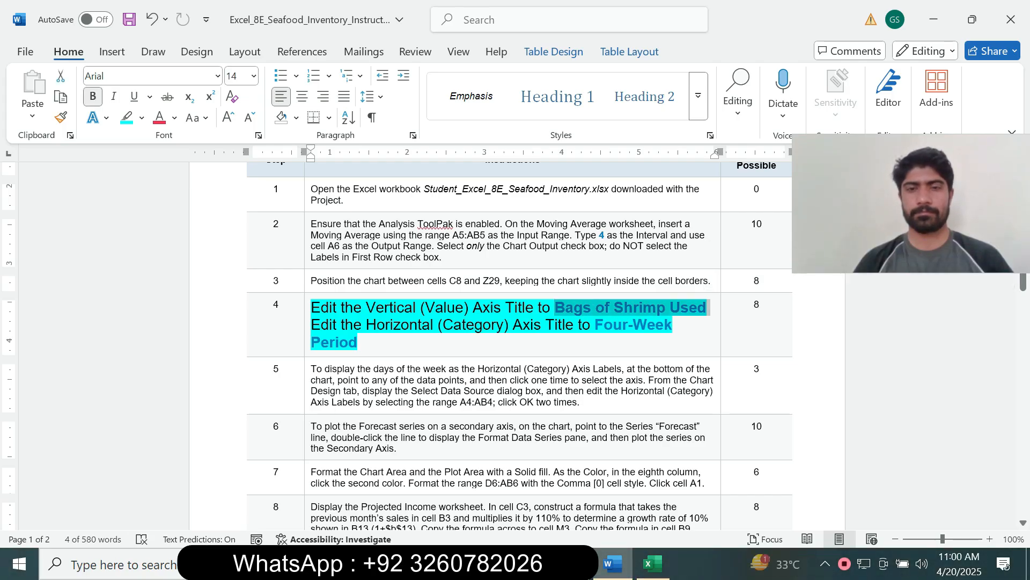
pyautogui.click(566, 308)
pyautogui.moveTo(555, 307); pyautogui.dragTo(709, 308)
pyautogui.click(697, 307)
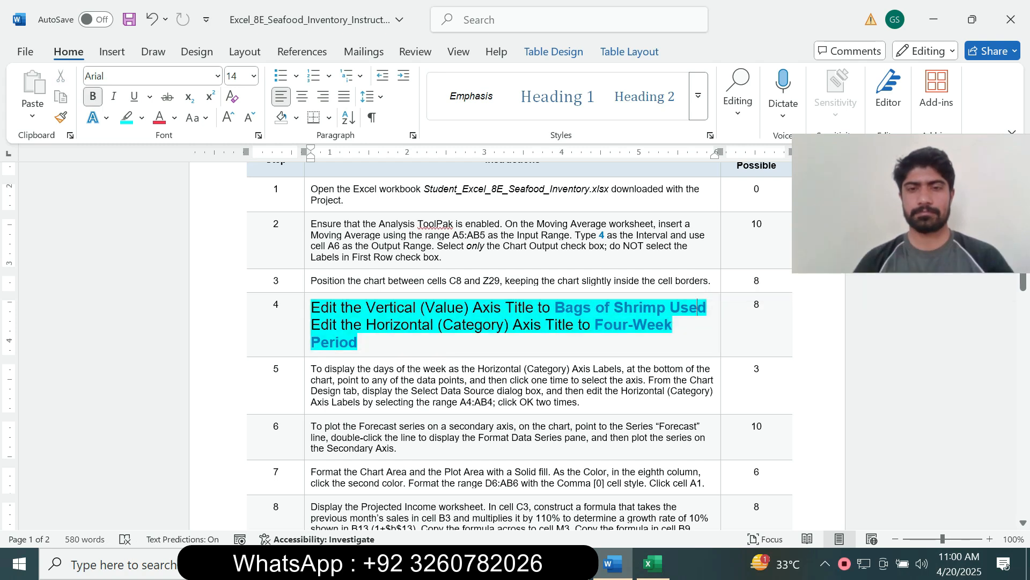
pyautogui.moveTo(555, 307); pyautogui.dragTo(709, 307)
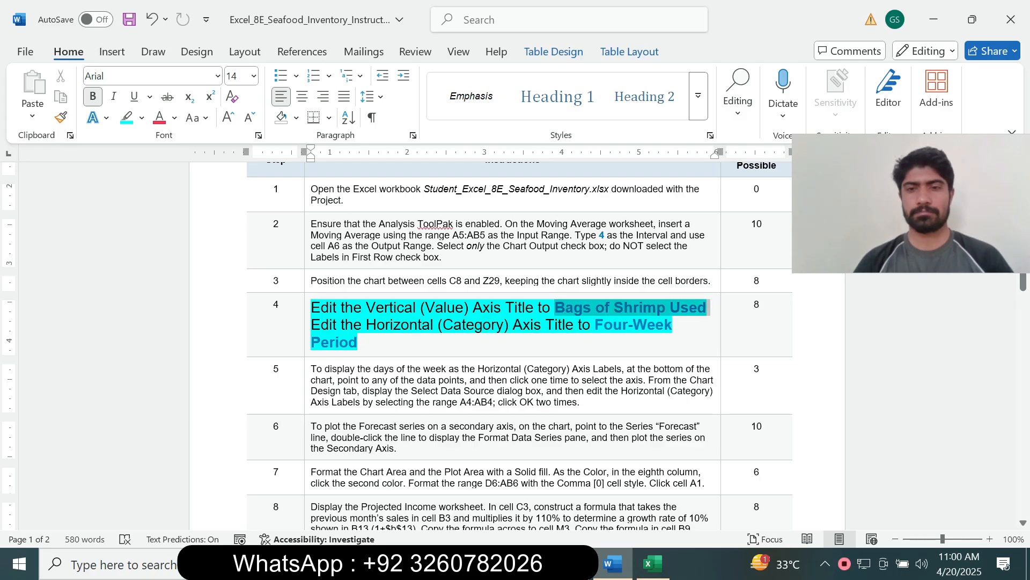
pyautogui.hotkey('ctrl', 'c')
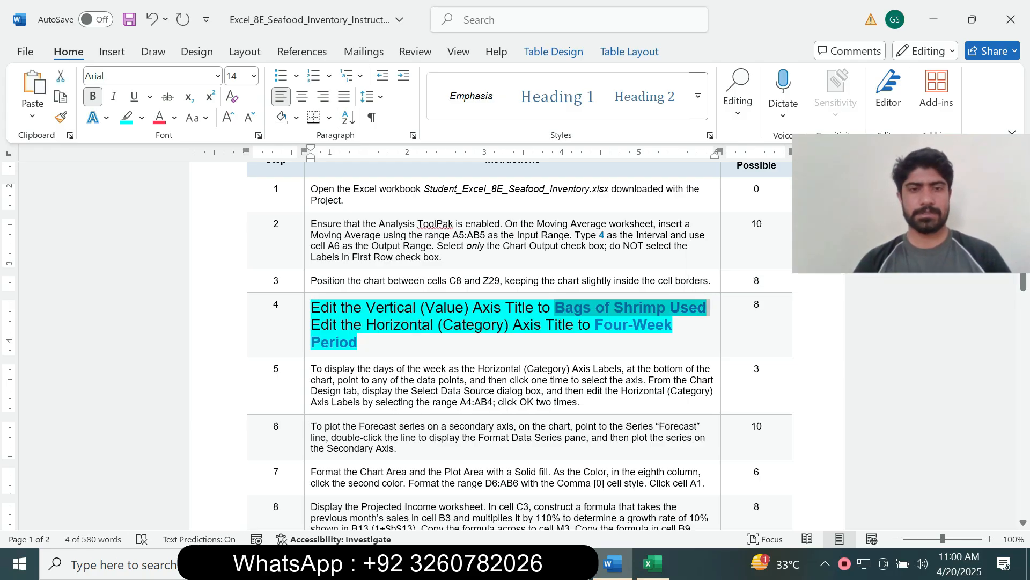
# Switch to Excel and replace the Moving Average chart's vertical axis title with the copied text "Bags of Shrimp Used".
pyautogui.click(653, 564)
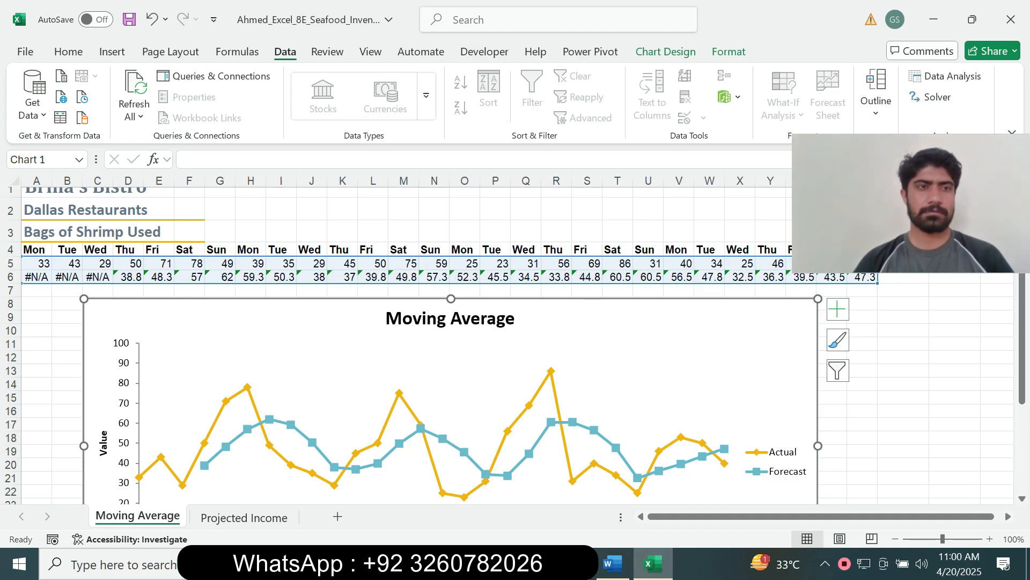
pyautogui.click(103, 445)
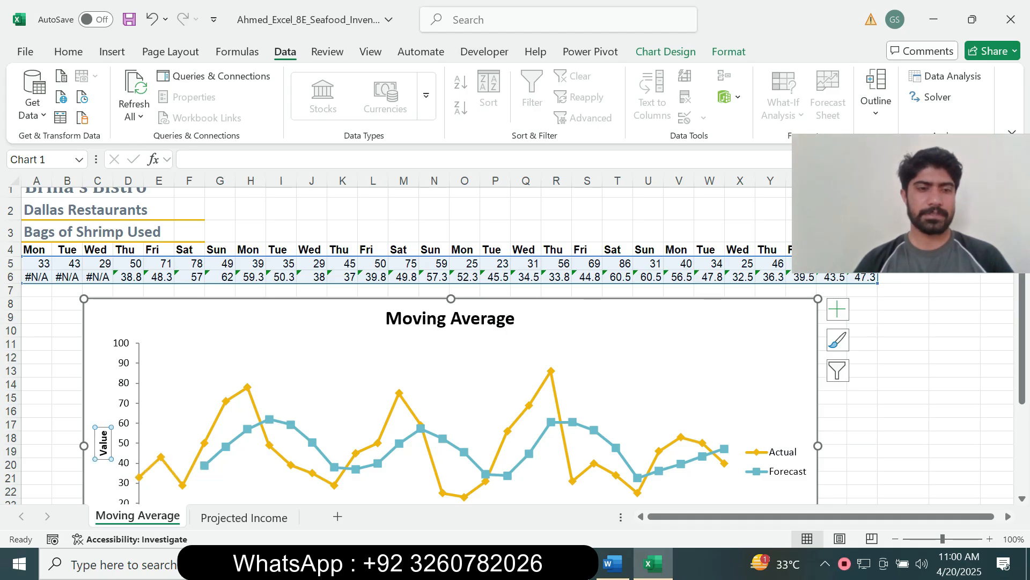
pyautogui.click(104, 443)
pyautogui.hotkey('ctrl', 'a')
pyautogui.hotkey('ctrl', 'v')
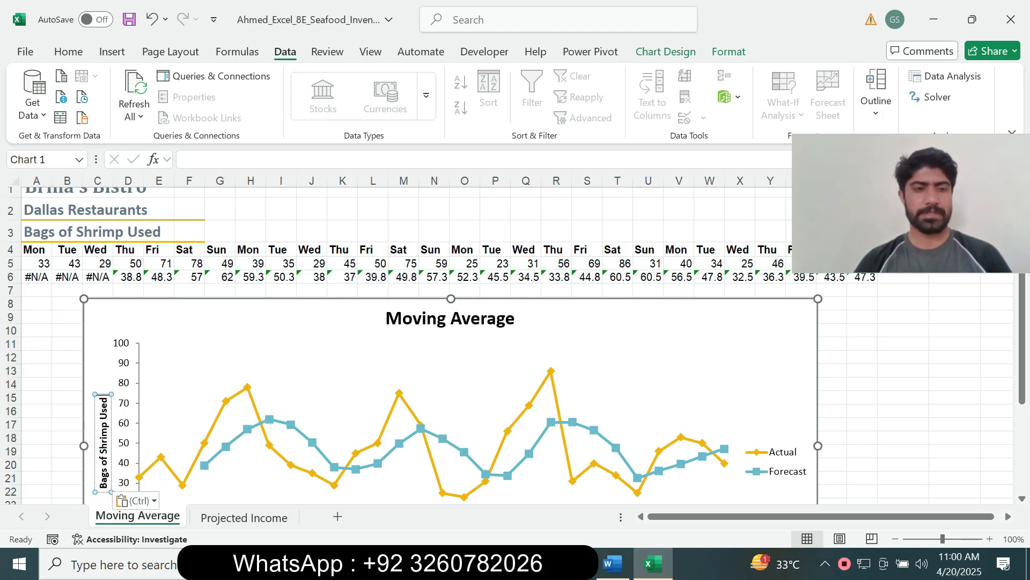
pyautogui.click(136, 501)
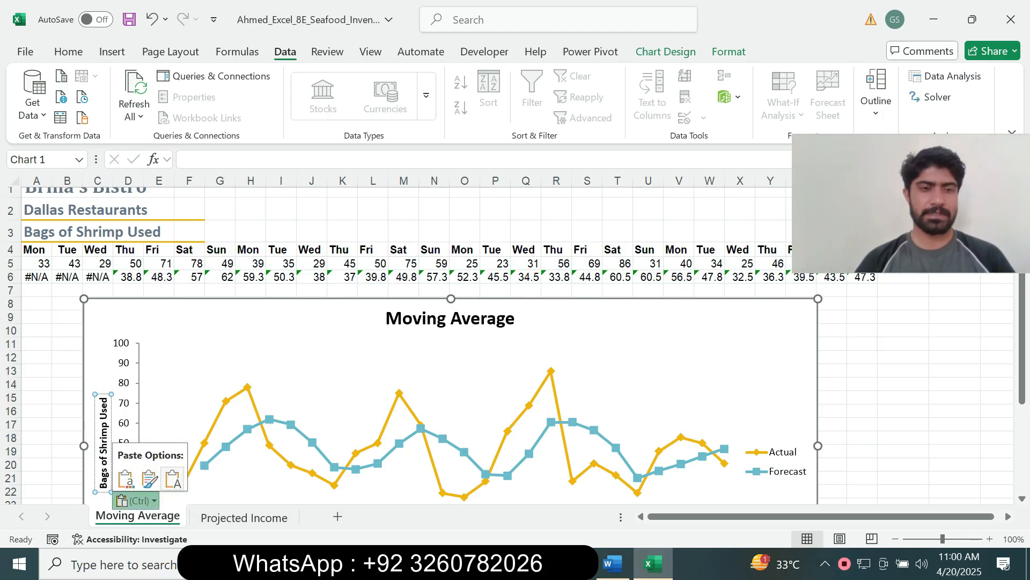
pyautogui.press('Escape')
# Switch to the Word instructions and copy the horizontal axis title text "Four-Week Period" from step 4.
pyautogui.click(612, 564)
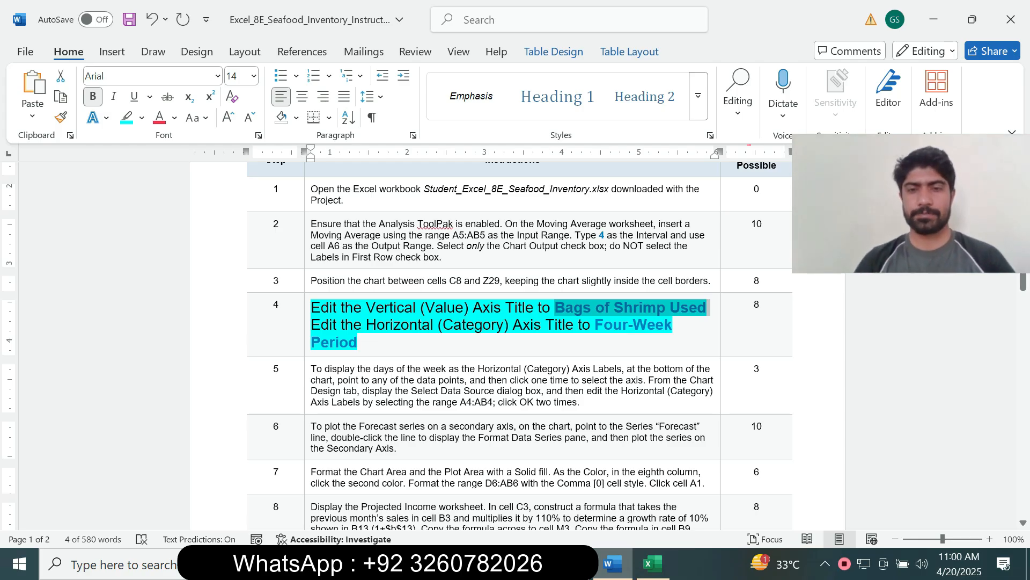
pyautogui.moveTo(595, 325); pyautogui.dragTo(359, 342)
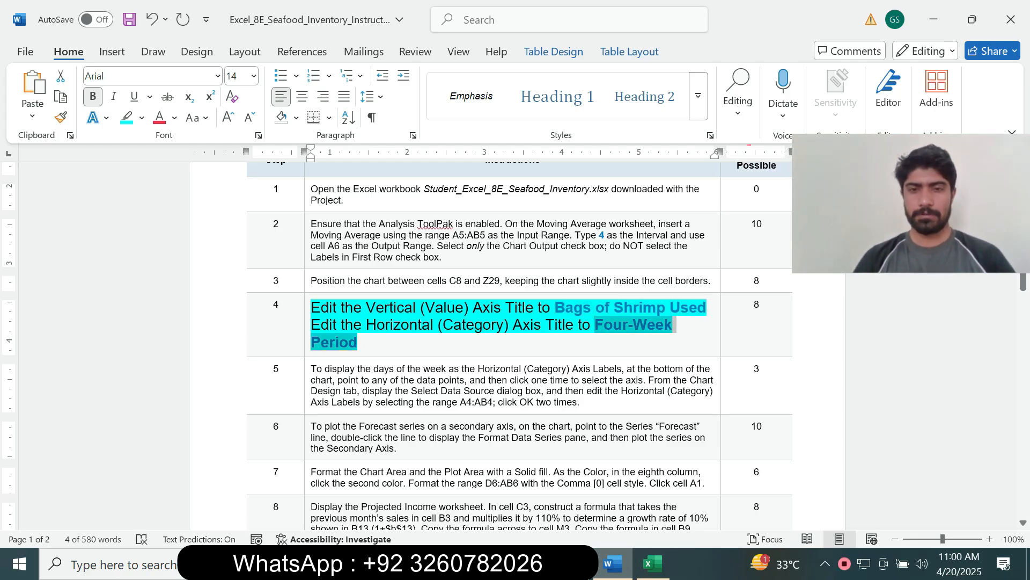
pyautogui.click(358, 343)
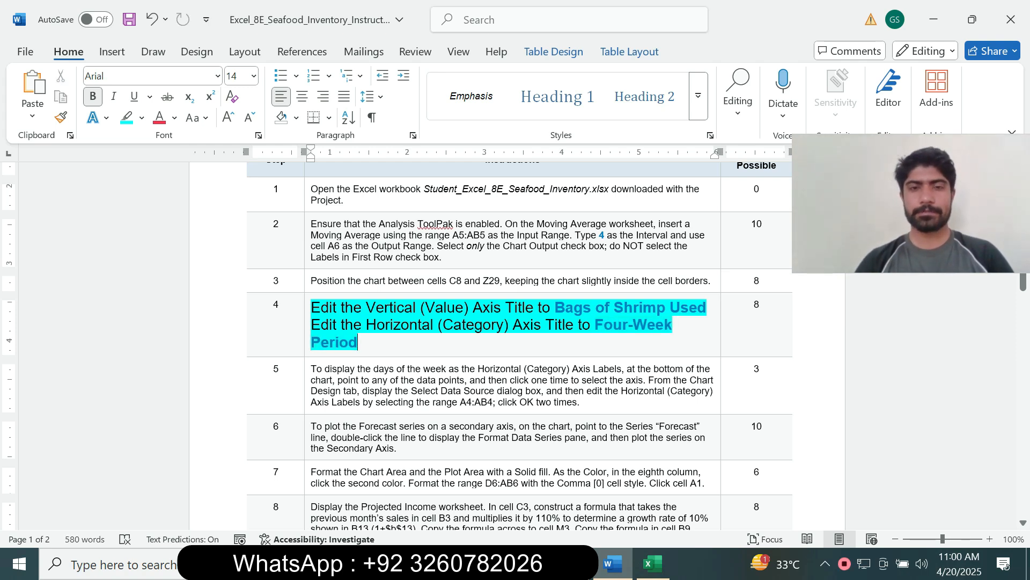
pyautogui.moveTo(907, 204); pyautogui.dragTo(892, 467)
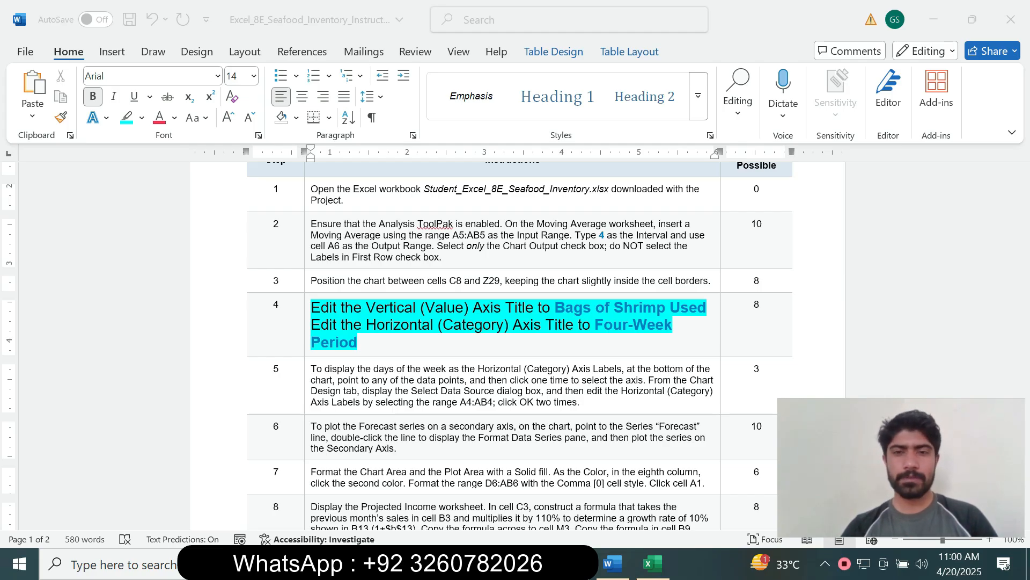
# In Excel, replace the Moving Average chart's horizontal axis title with "Four-Week Period", keeping only the text of the paste.
pyautogui.click(653, 564)
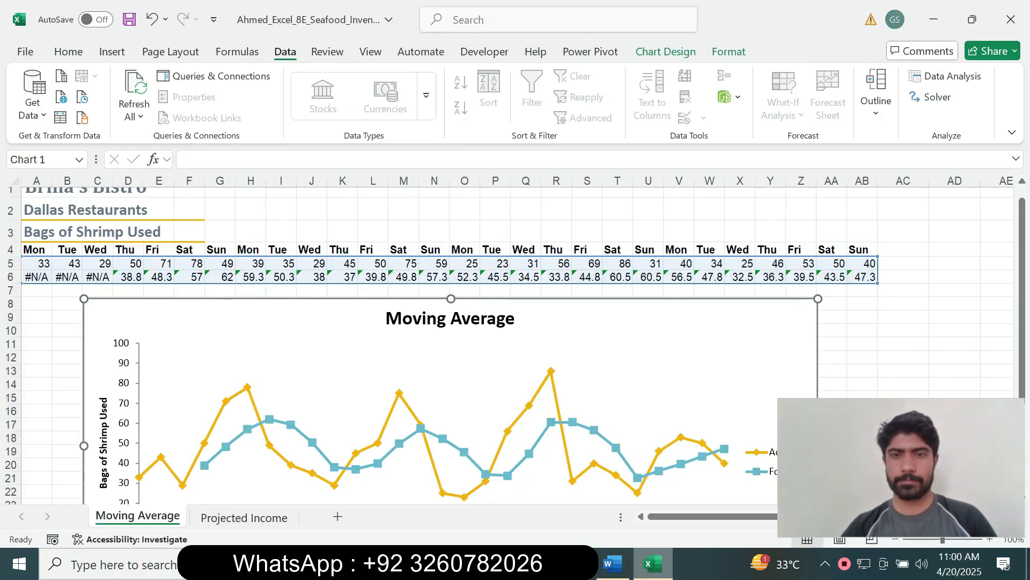
pyautogui.scroll(-3, 515, 343)
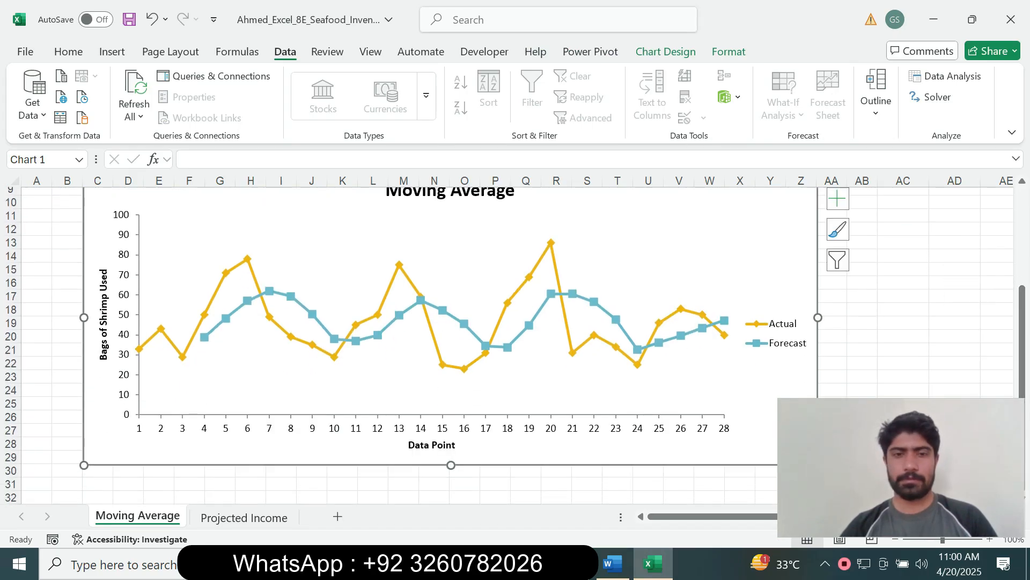
pyautogui.click(432, 445)
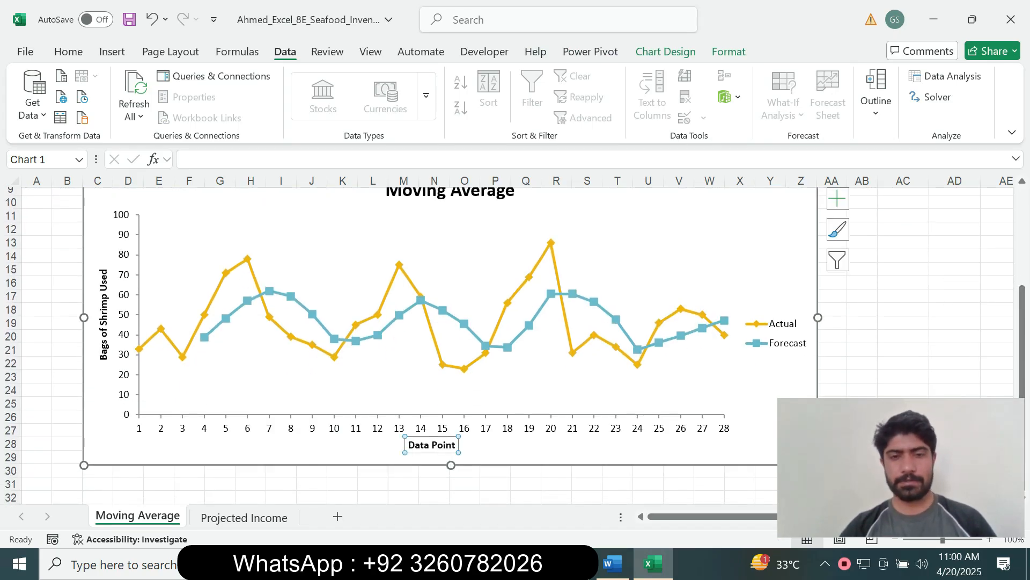
pyautogui.click(431, 444)
pyautogui.hotkey('ctrl', 'a')
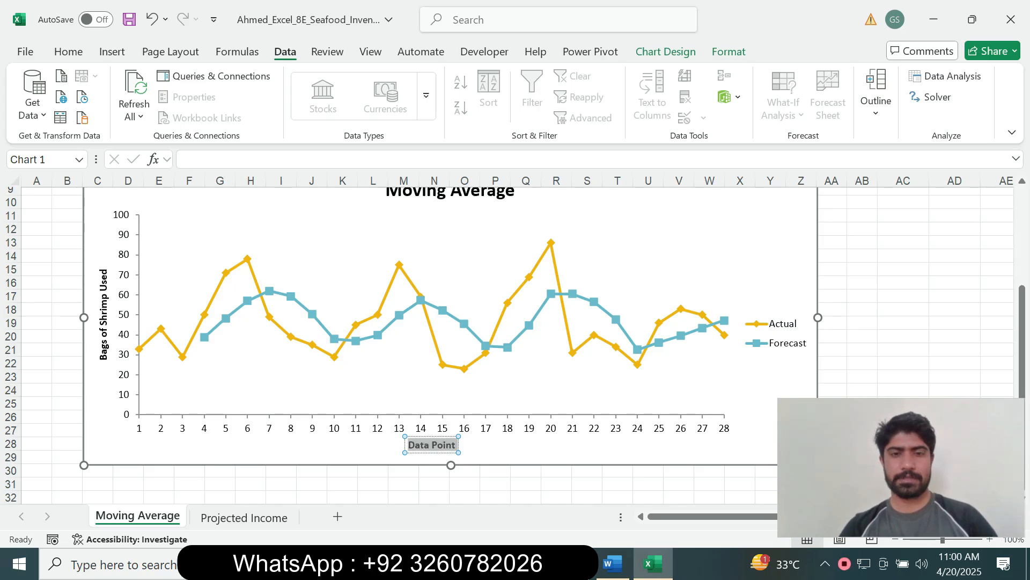
pyautogui.write('Four-Week Period')
pyautogui.press('ctrl')
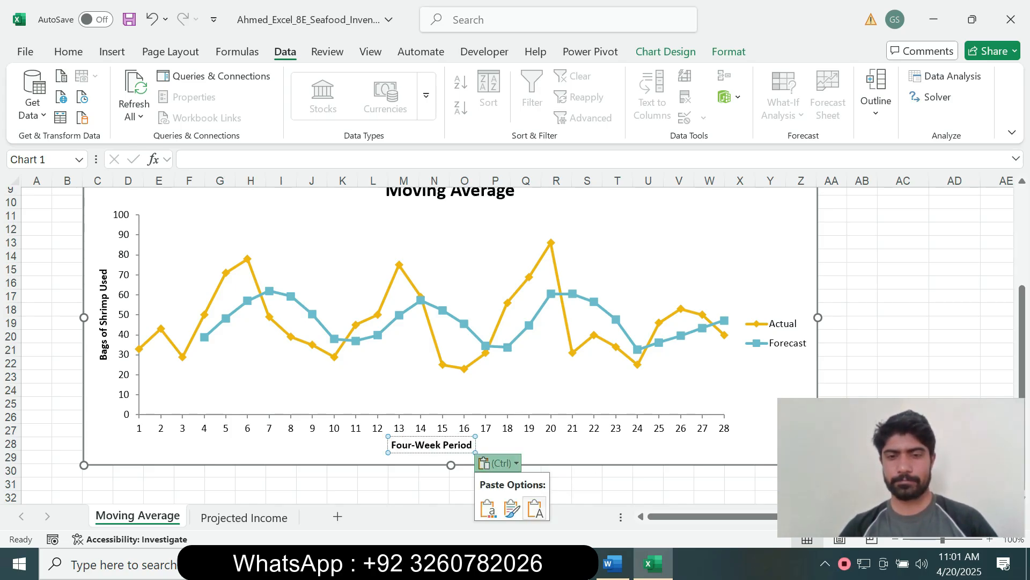
pyautogui.click(535, 508)
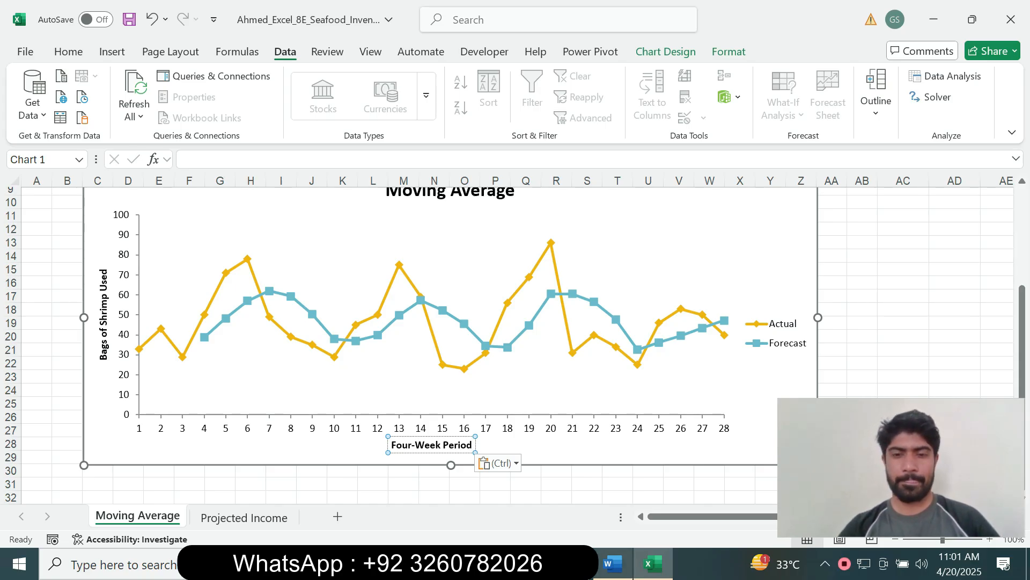
# Switch to the Word instructions, and reset the step 4 text to 9 pt with no highlight color.
pyautogui.click(613, 564)
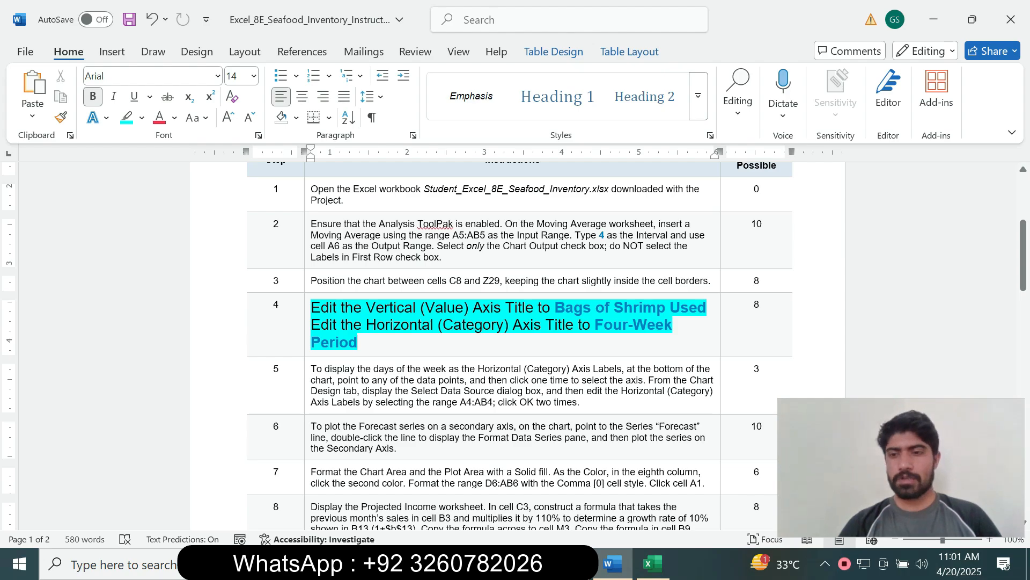
pyautogui.click(308, 334)
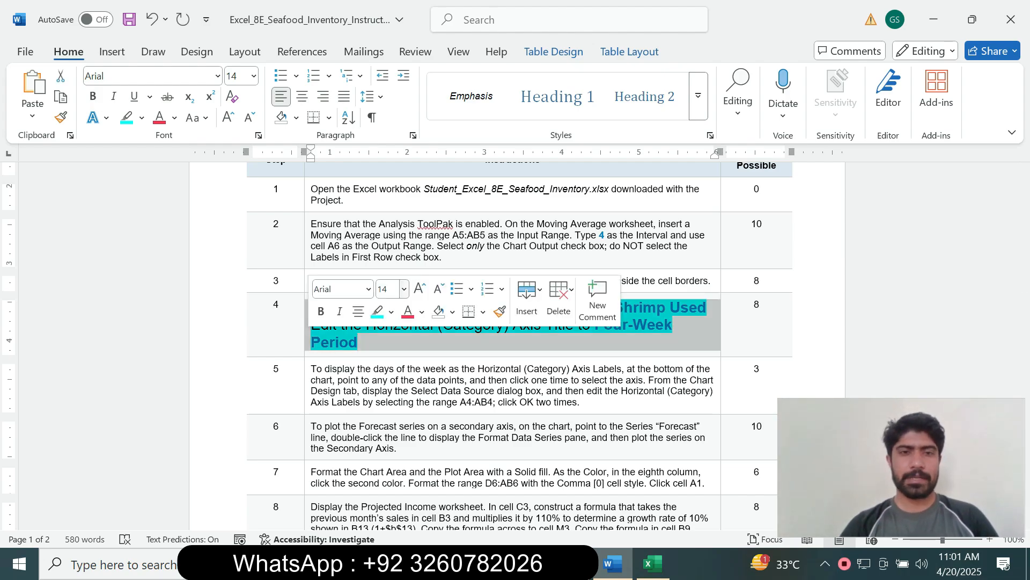
pyautogui.click(404, 288)
pyautogui.click(388, 32)
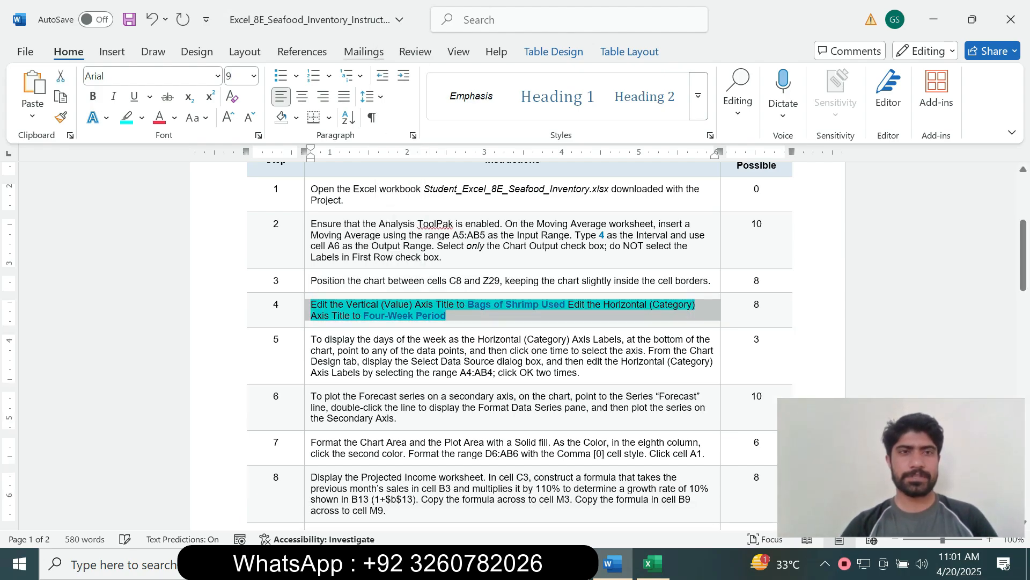
pyautogui.click(142, 118)
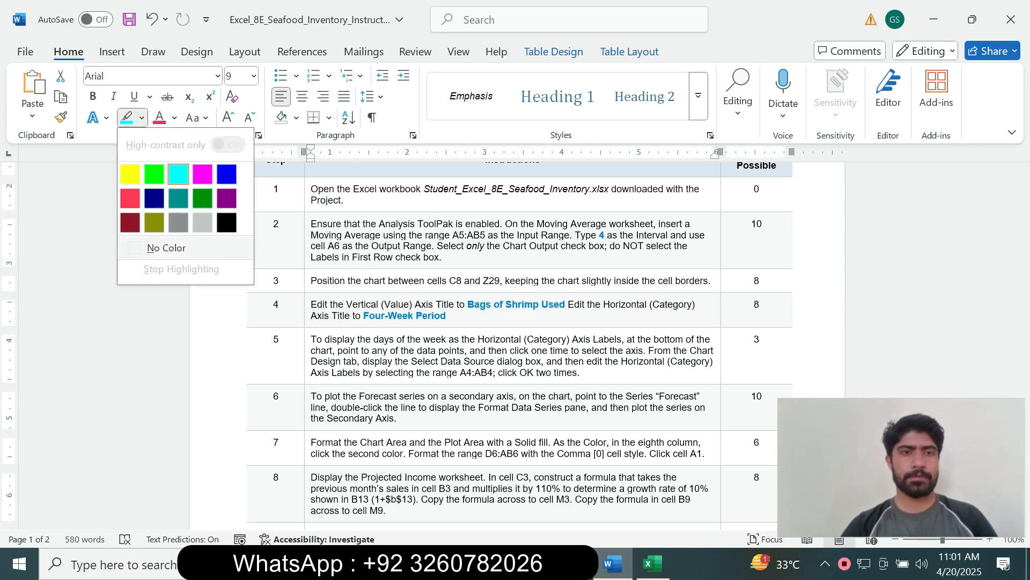
pyautogui.click(161, 246)
# Enlarge the step 5 instruction text about the horizontal axis labels to 16 pt and highlight it in turquoise.
pyautogui.moveTo(1023, 249); pyautogui.dragTo(1024, 255)
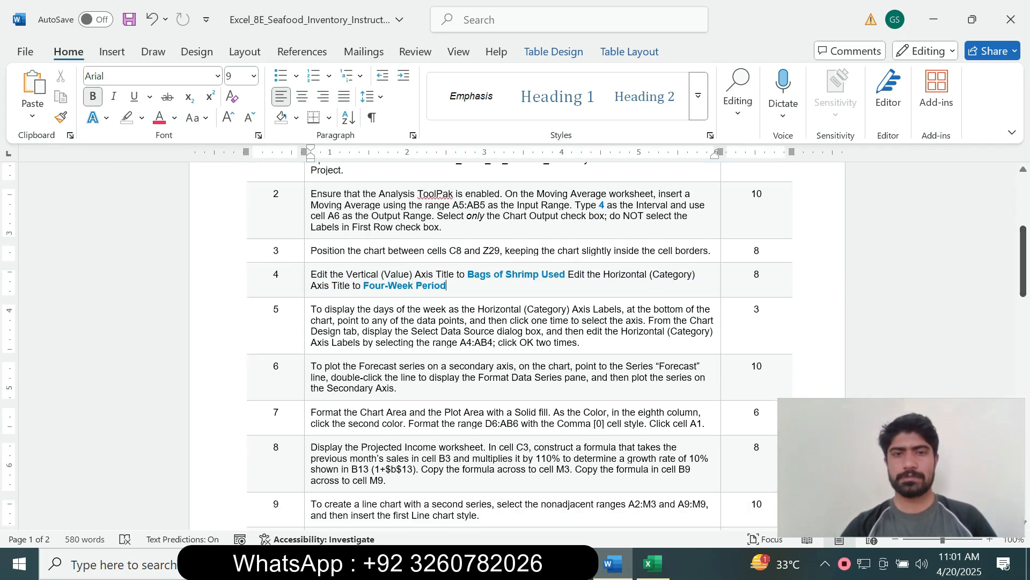
pyautogui.tripleClick(310, 342)
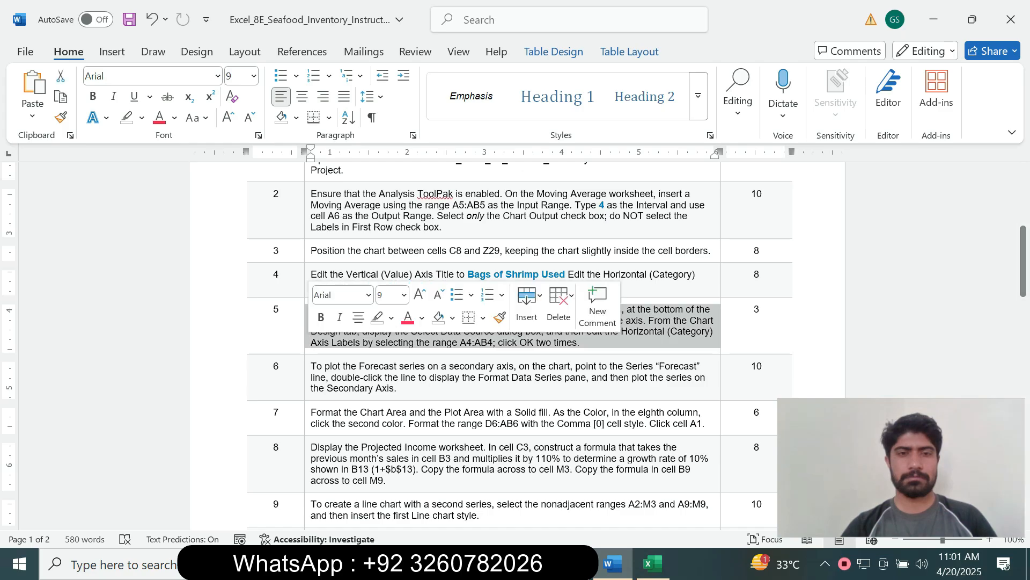
pyautogui.click(403, 294)
pyautogui.click(391, 131)
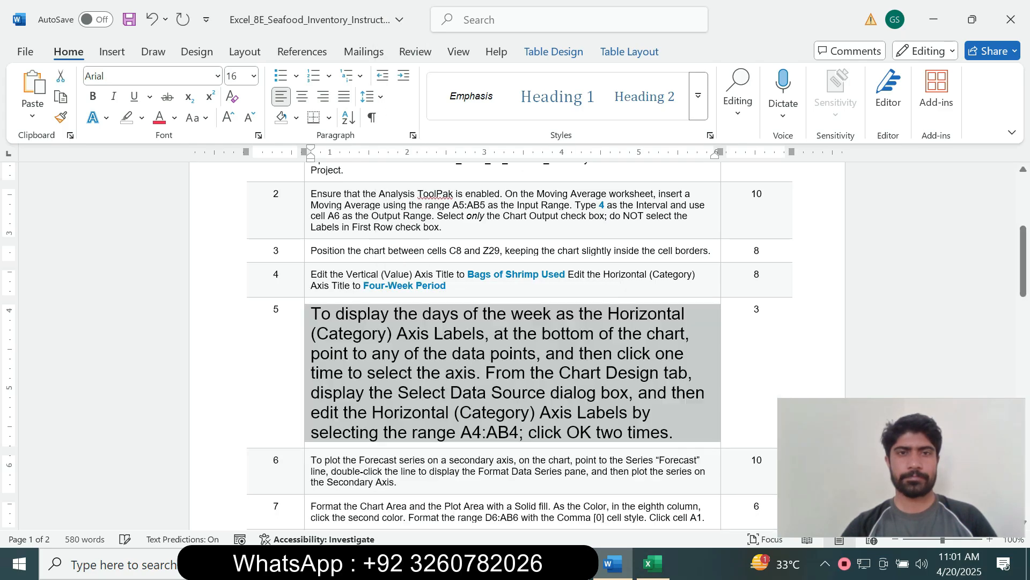
pyautogui.click(142, 117)
pyautogui.click(179, 174)
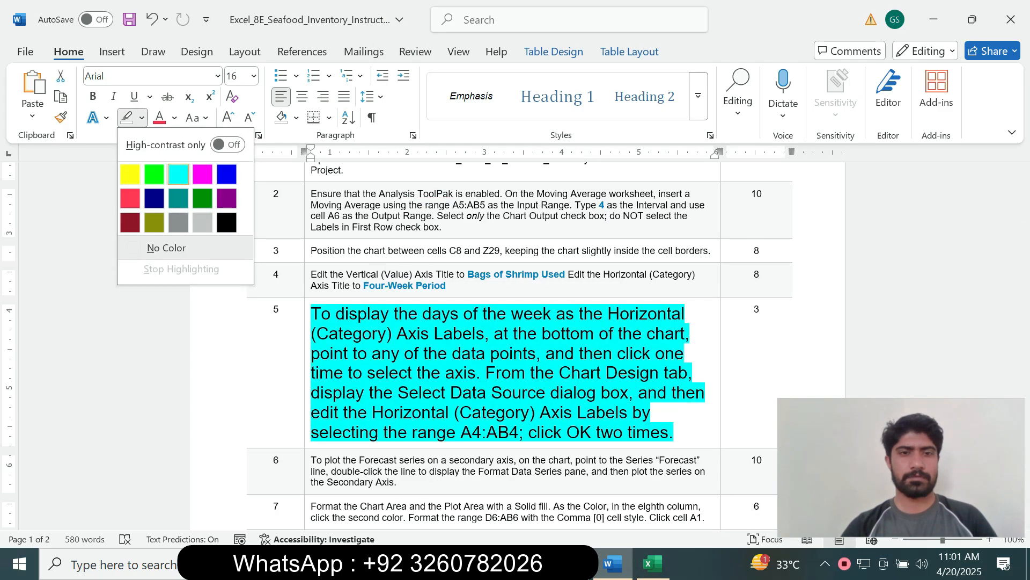
# Read the step 5 instruction in Word, then switch to Excel and open the data source selection for the Moving Average chart.
pyautogui.moveTo(1023, 261); pyautogui.dragTo(1023, 273)
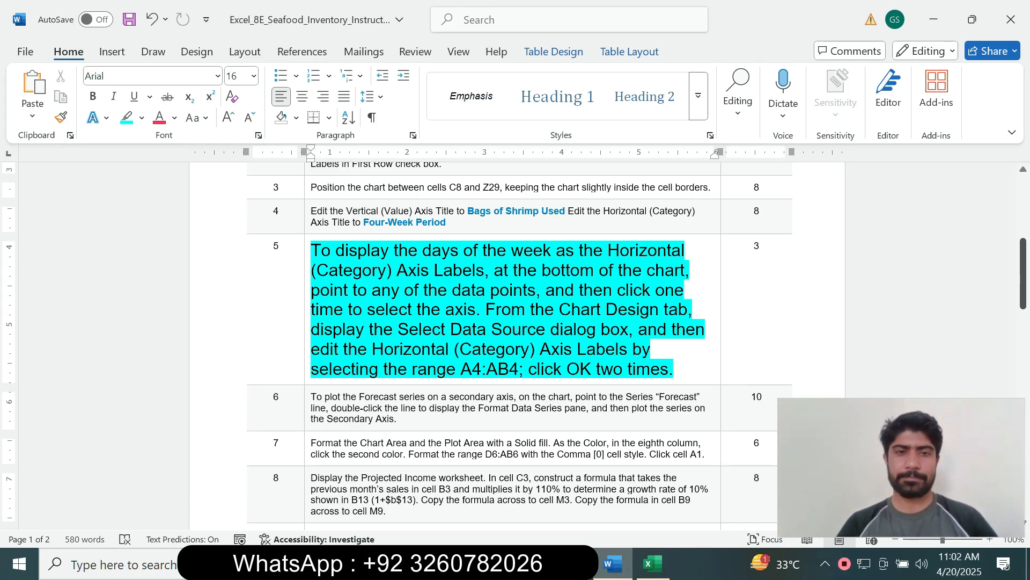
pyautogui.moveTo(336, 250); pyautogui.dragTo(558, 309)
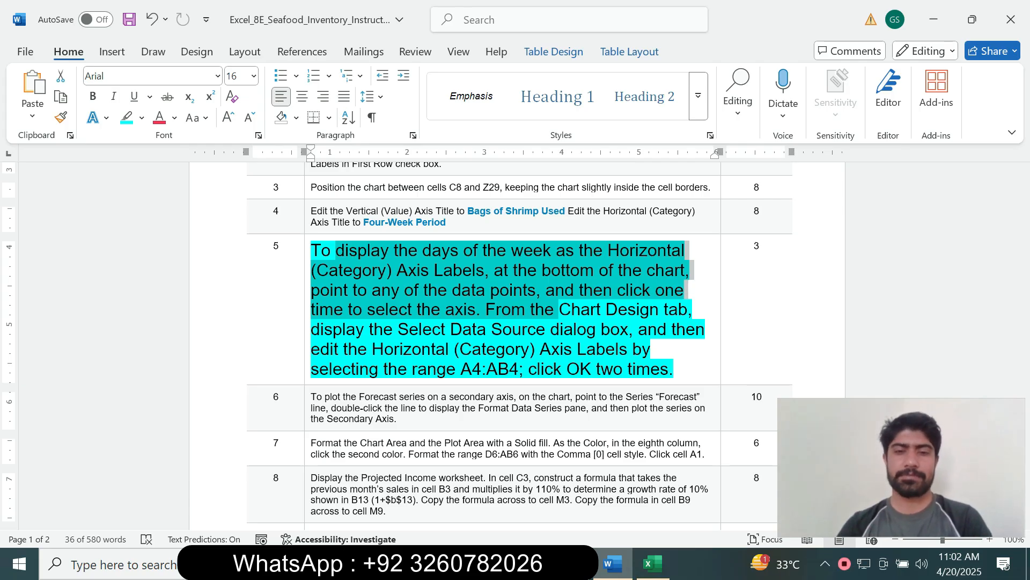
pyautogui.click(652, 563)
pyautogui.moveTo(1022, 306); pyautogui.dragTo(1022, 222)
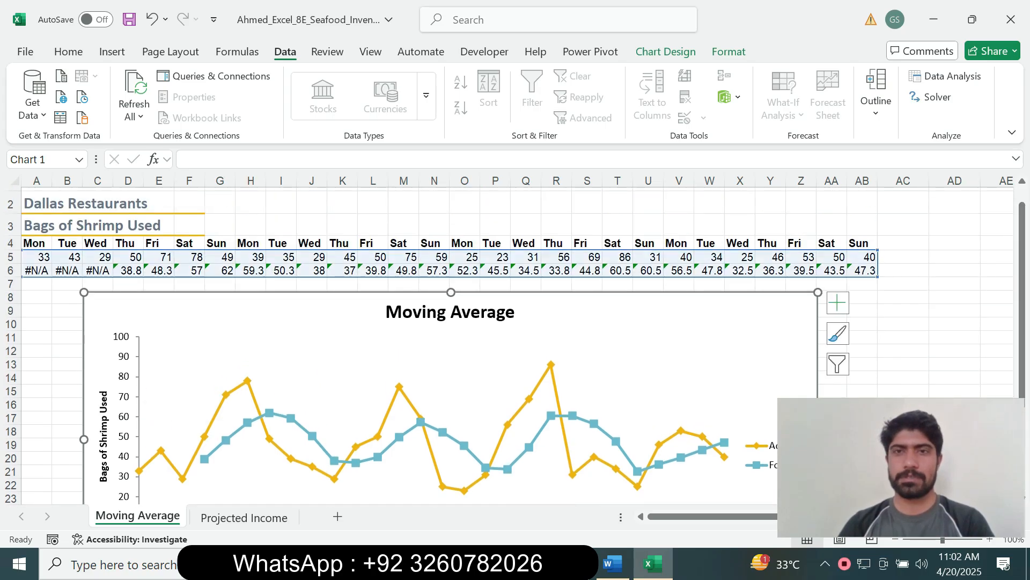
pyautogui.click(665, 52)
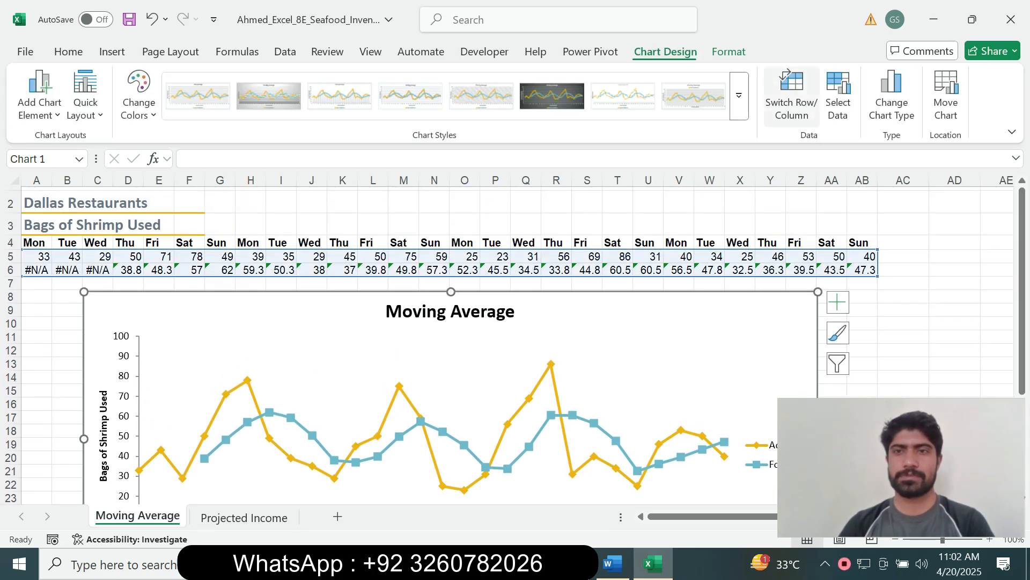
pyautogui.click(612, 564)
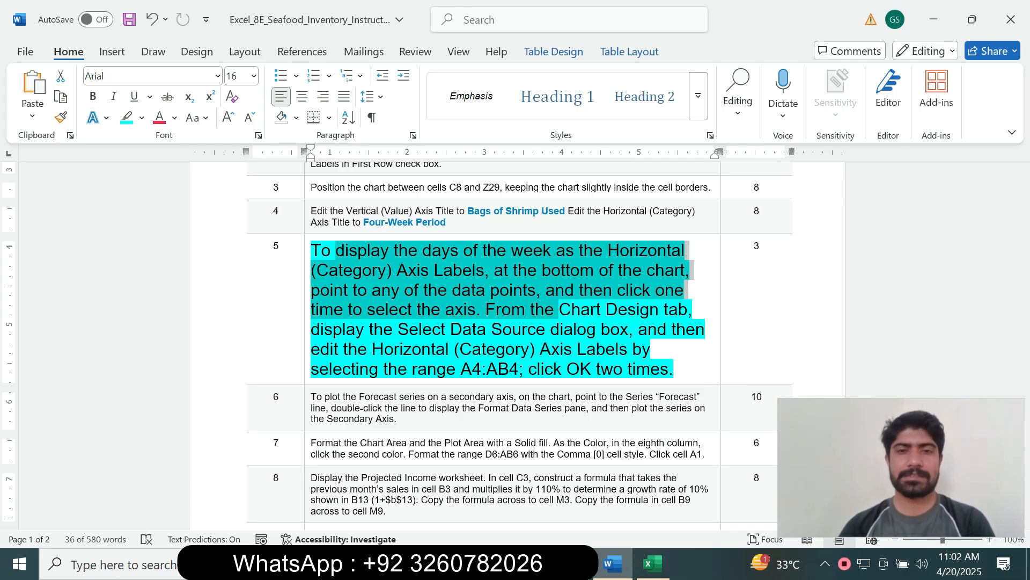
pyautogui.click(653, 564)
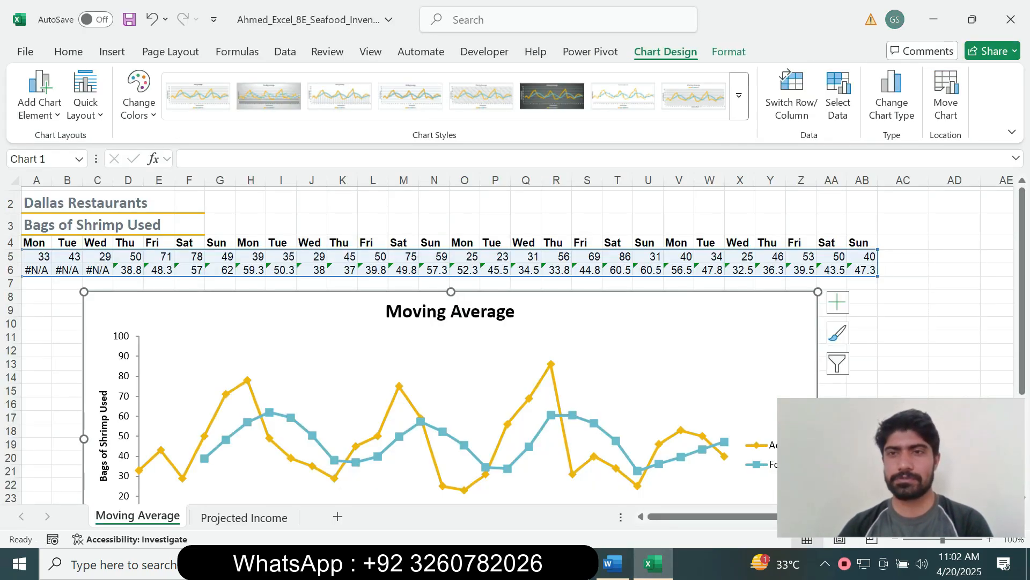
pyautogui.click(838, 92)
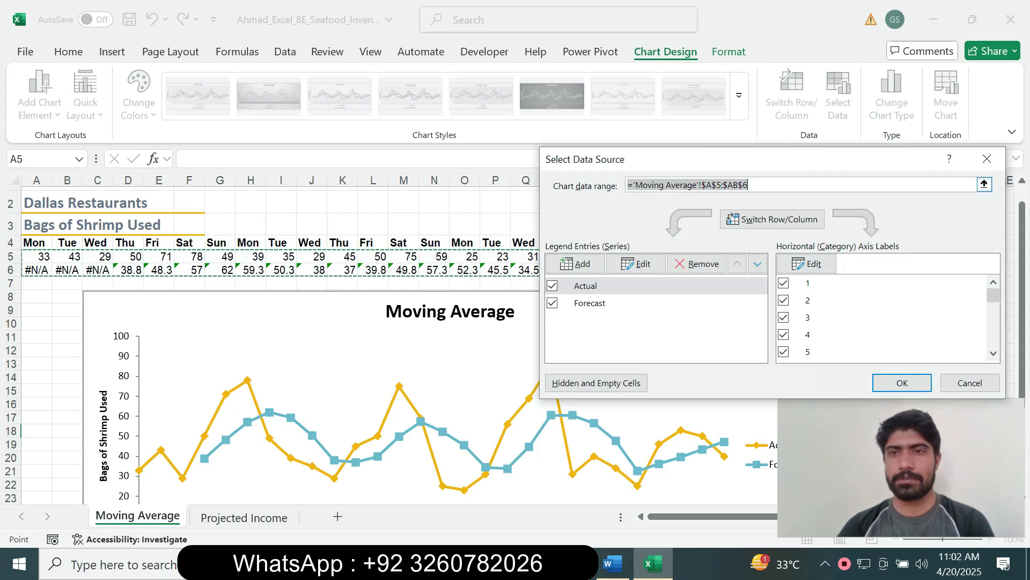
pyautogui.moveTo(719, 159); pyautogui.dragTo(554, 161)
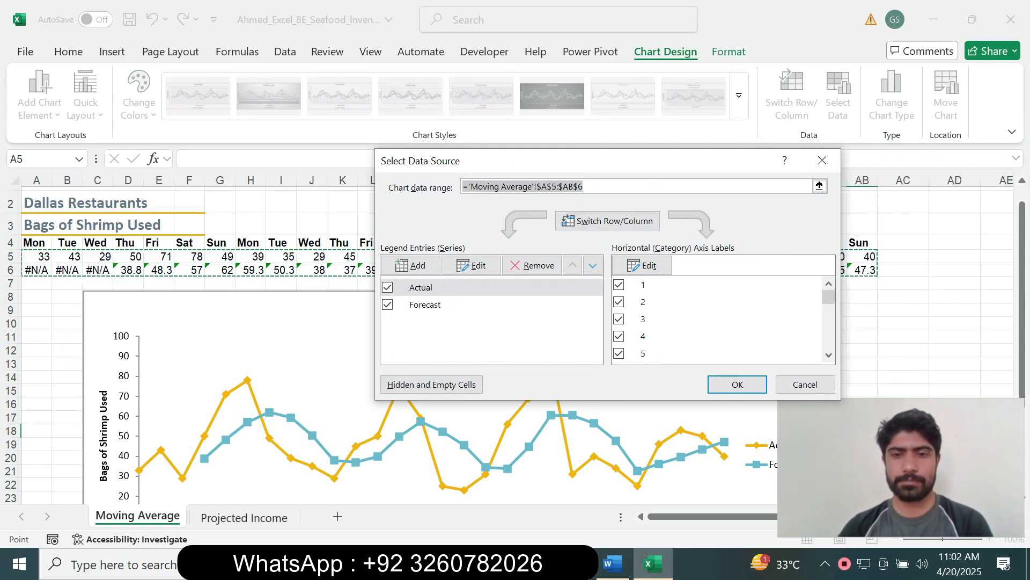
# Reselect the chart data range as A4:AB6, edit it to ='Moving Average'!$A$4:$AB$4 while checking step 5 in Word, and apply the data source changes.
pyautogui.click(613, 564)
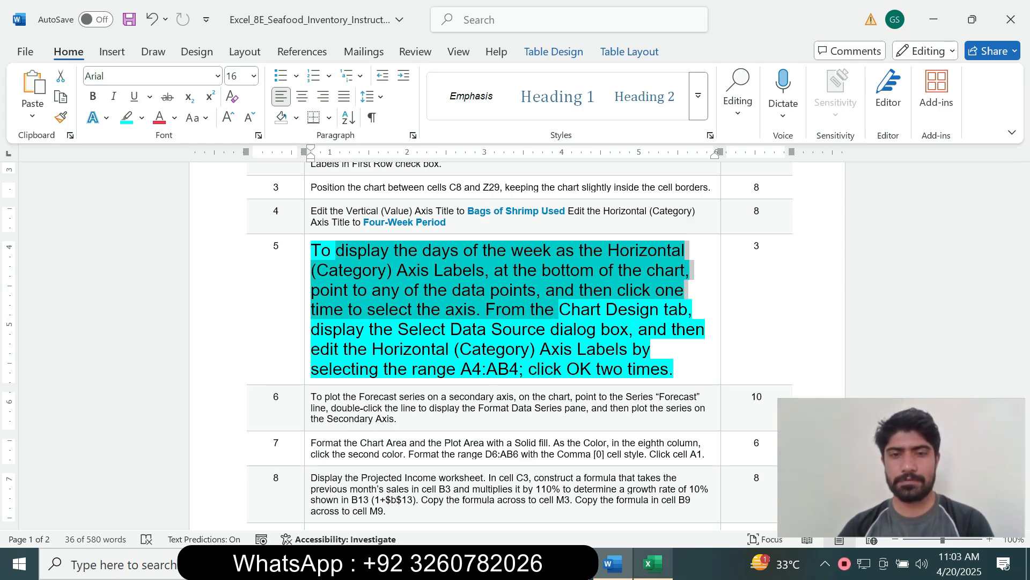
pyautogui.click(653, 563)
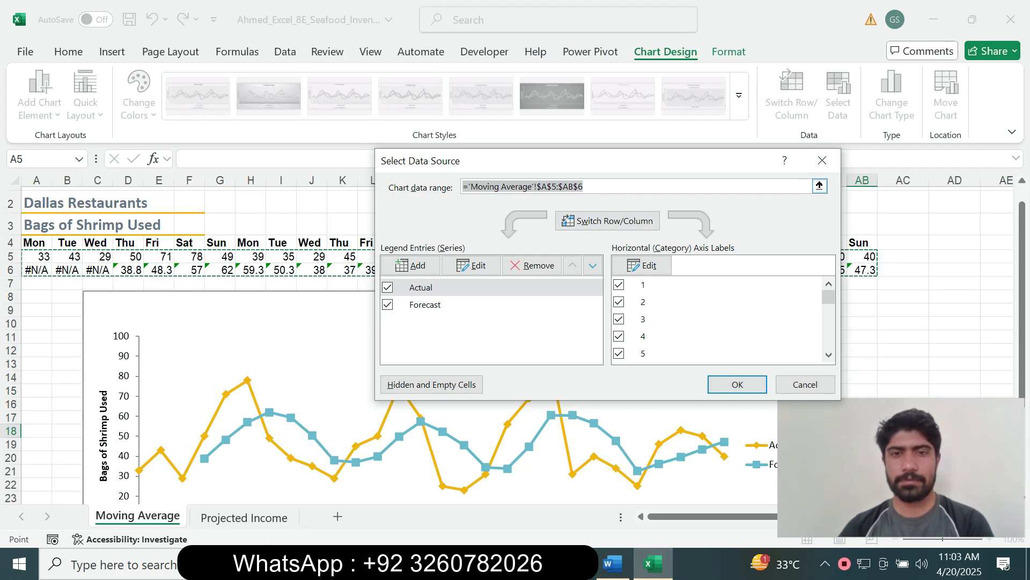
pyautogui.moveTo(36, 243); pyautogui.dragTo(874, 271)
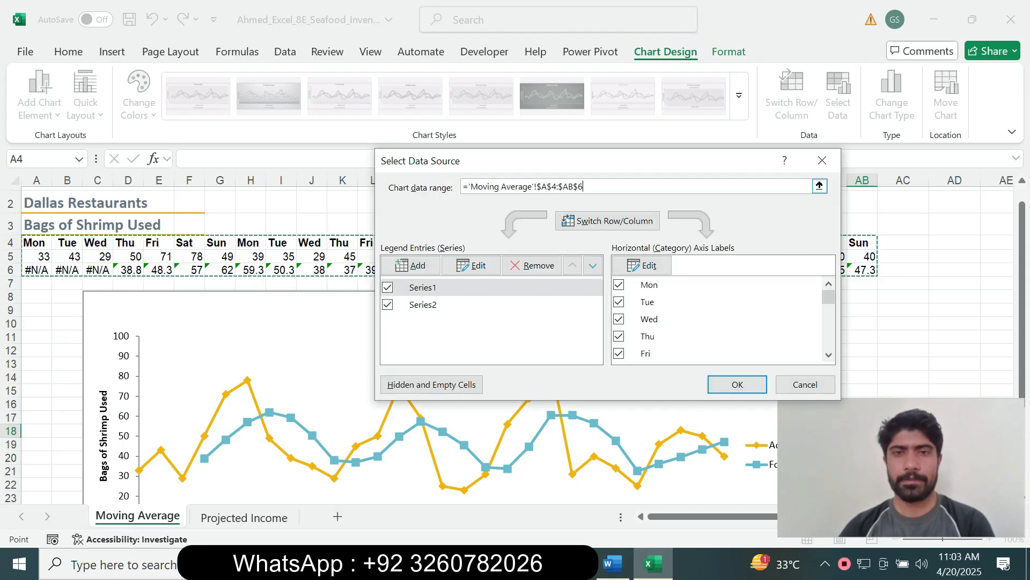
pyautogui.press('BackSpace')
pyautogui.write('4')
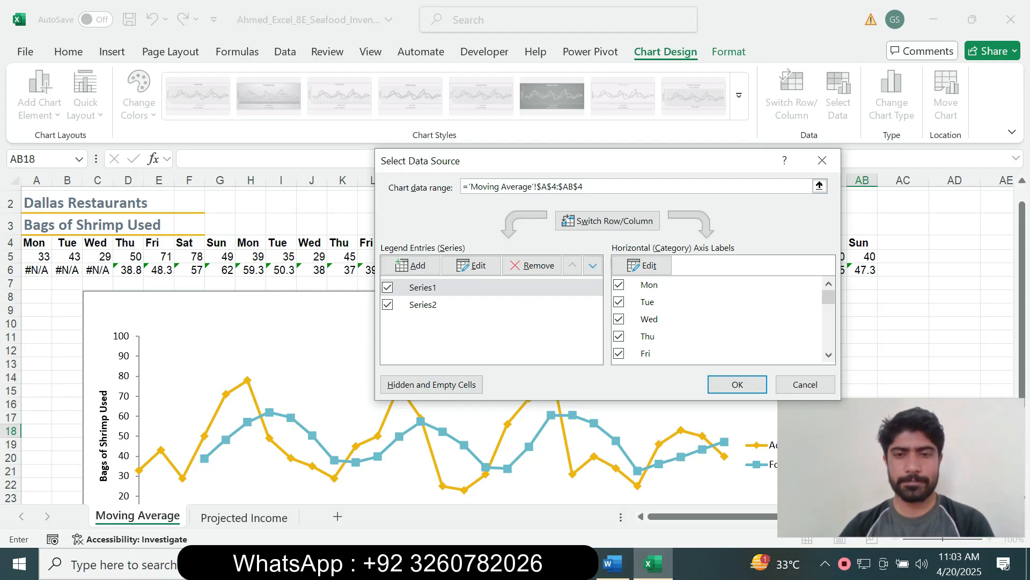
pyautogui.hotkey('alt', 'Tab')
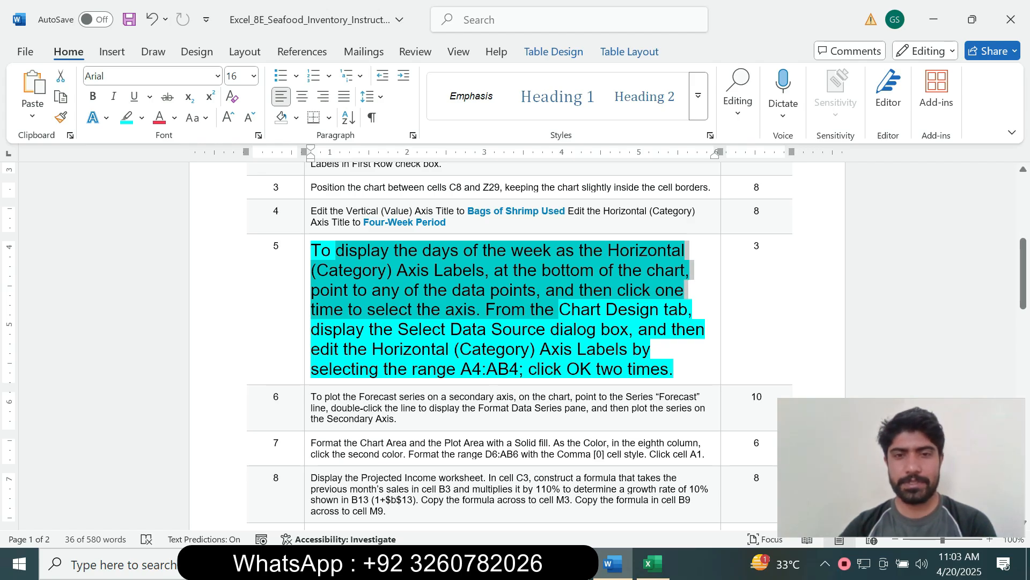
pyautogui.click(653, 564)
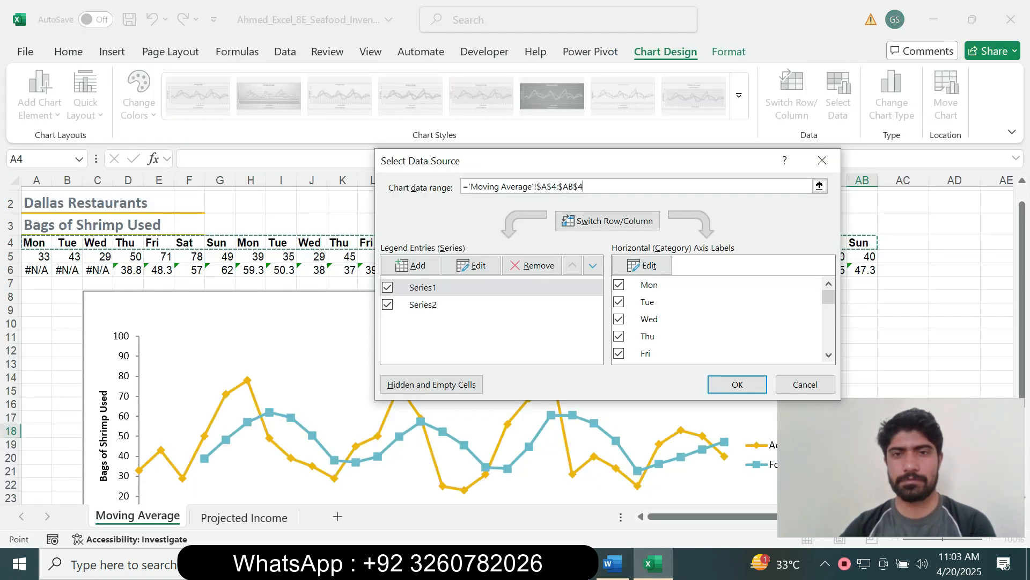
pyautogui.click(612, 563)
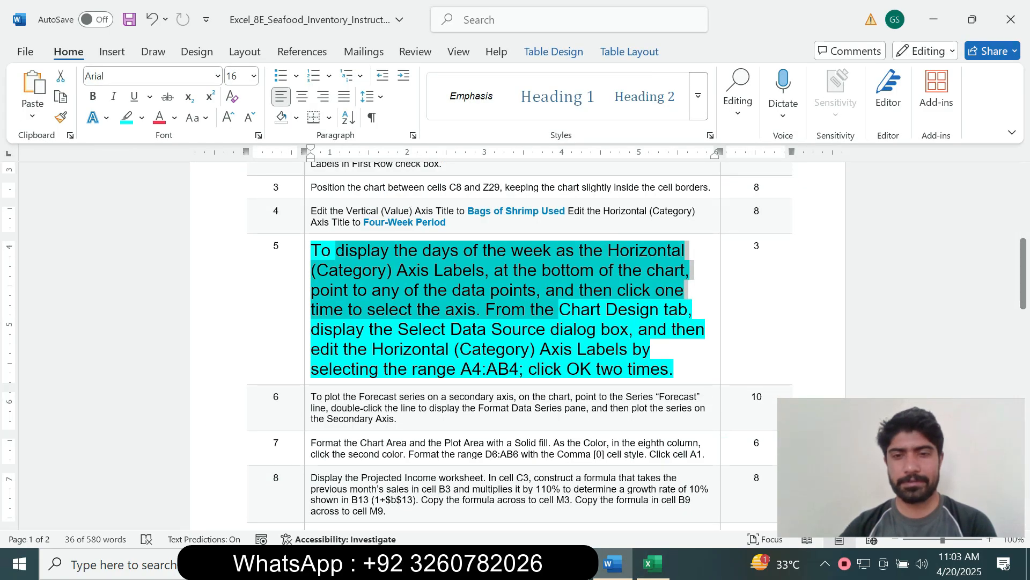
pyautogui.click(653, 563)
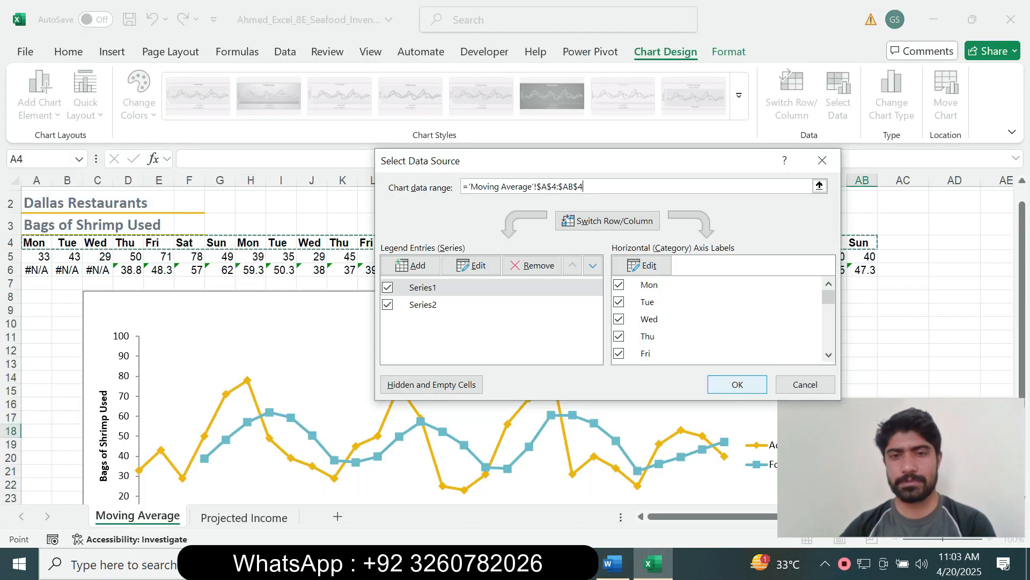
pyautogui.click(738, 384)
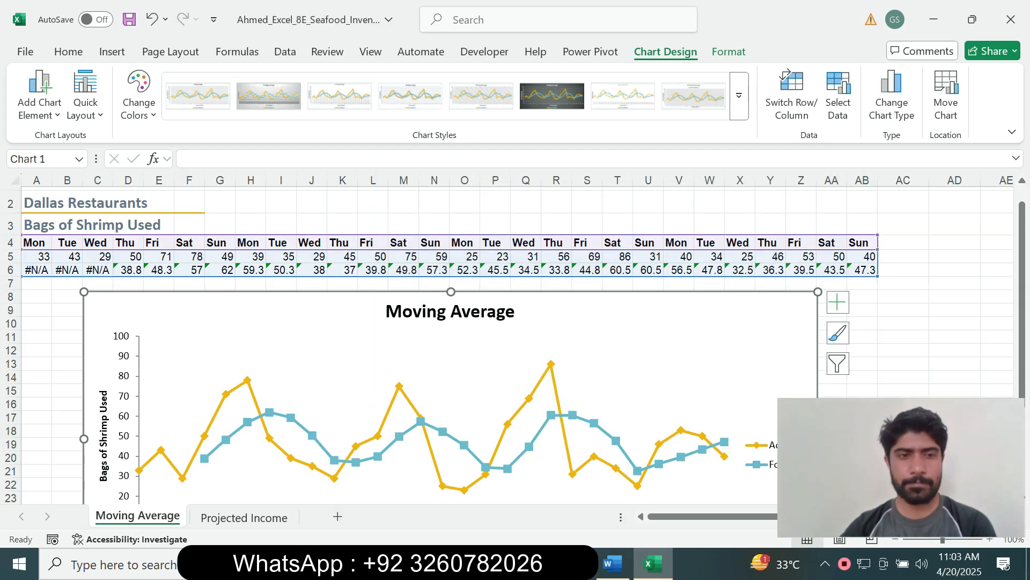
# Switch to the Word instructions, and reset the step 5 text to 9 pt with no highlight color.
pyautogui.click(613, 564)
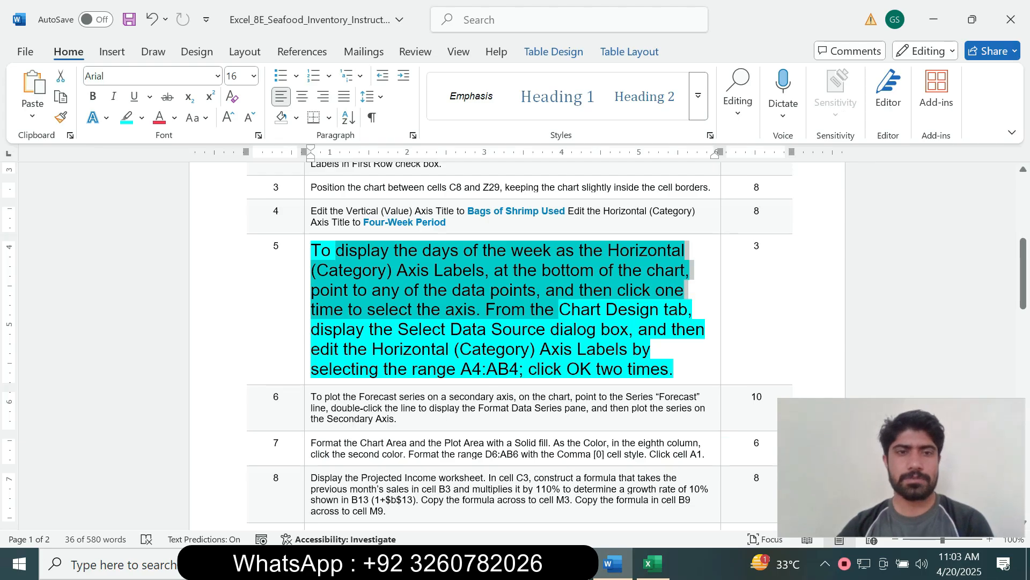
pyautogui.click(308, 355)
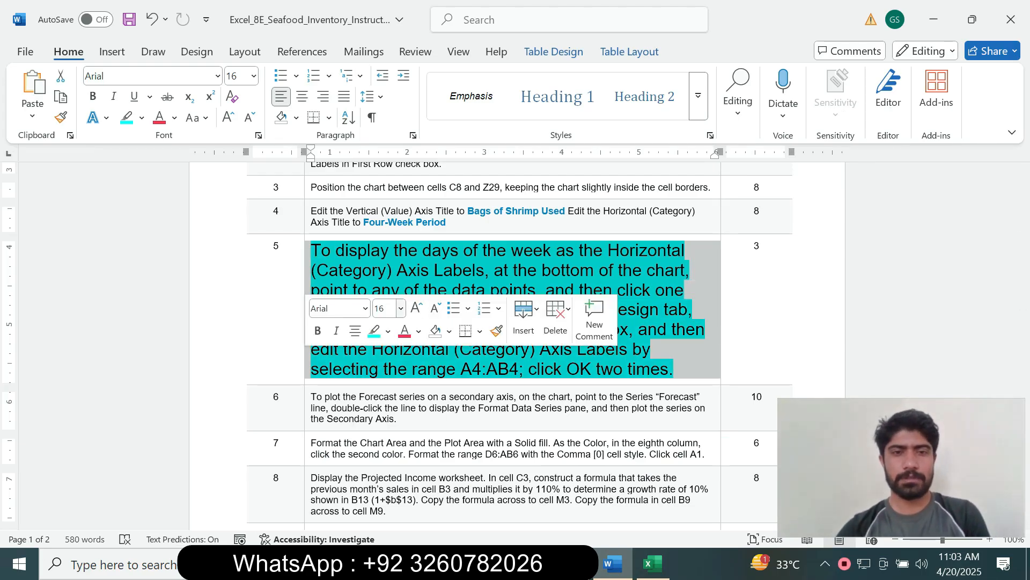
pyautogui.click(400, 308)
pyautogui.click(385, 31)
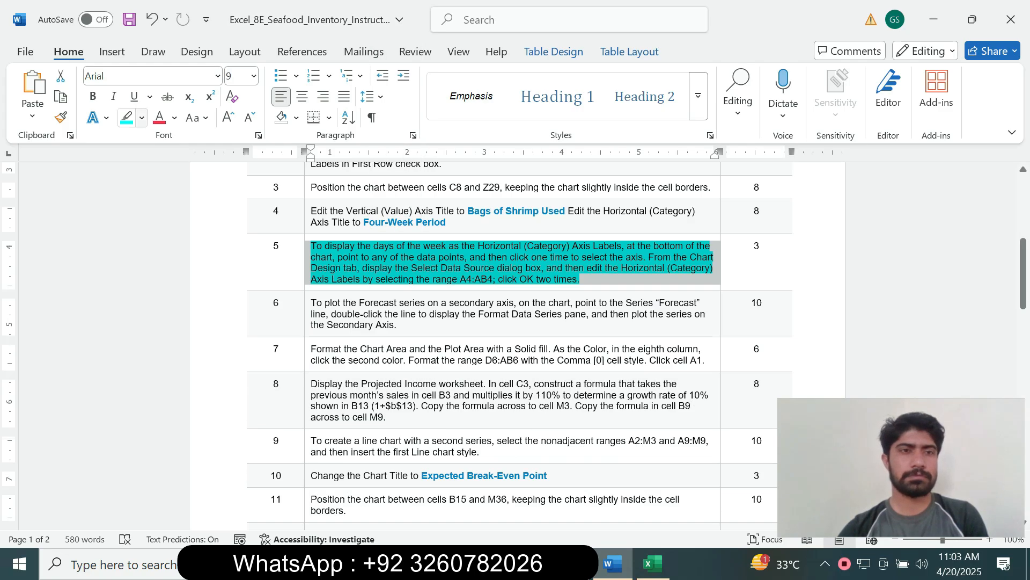
pyautogui.click(142, 118)
pyautogui.click(171, 248)
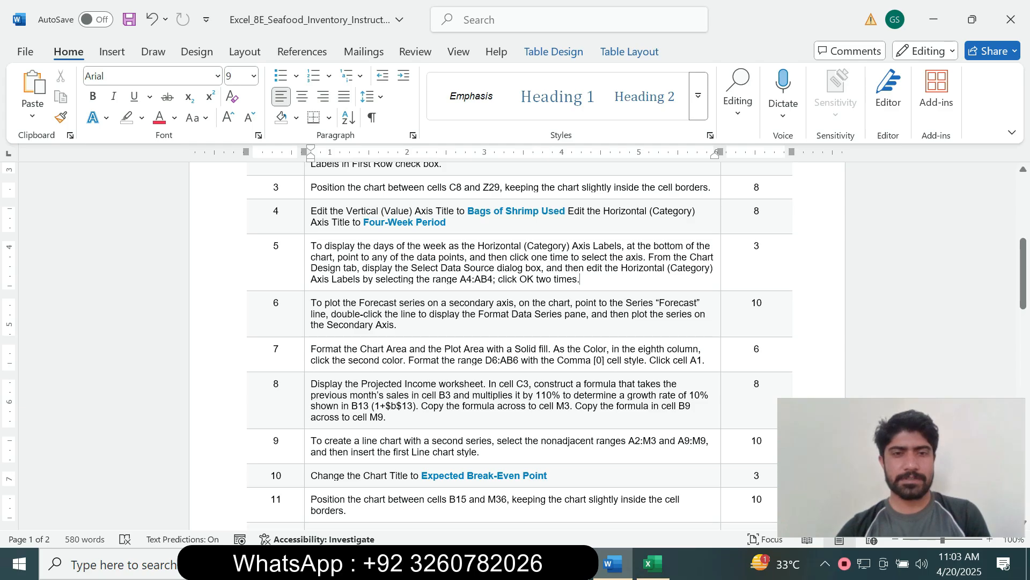
# Enlarge the step 6 instruction text about the Forecast series to 14 pt and highlight it in turquoise.
pyautogui.click(307, 314)
pyautogui.click(406, 269)
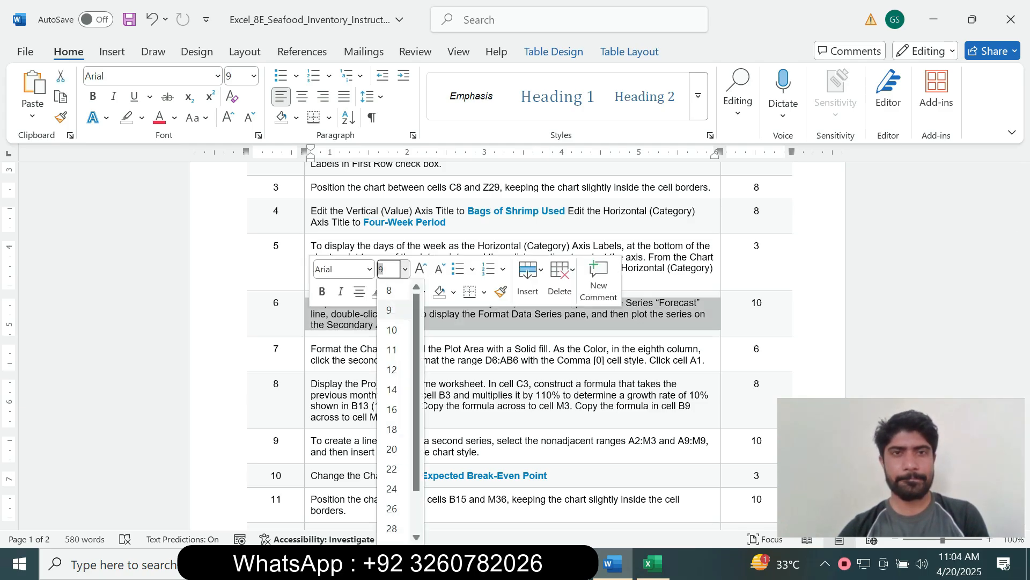
pyautogui.click(392, 389)
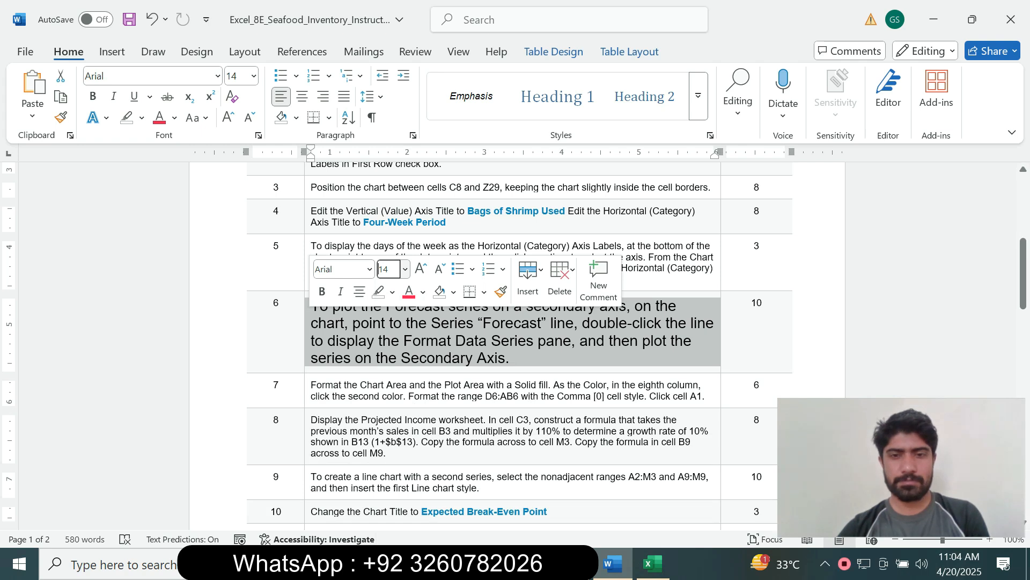
pyautogui.click(393, 291)
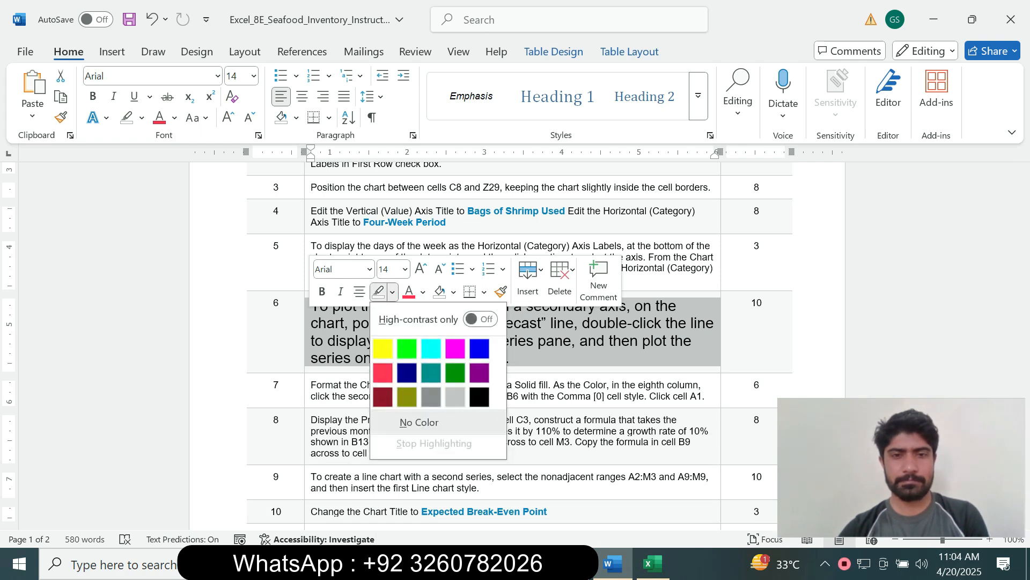
pyautogui.click(435, 344)
pyautogui.click(420, 396)
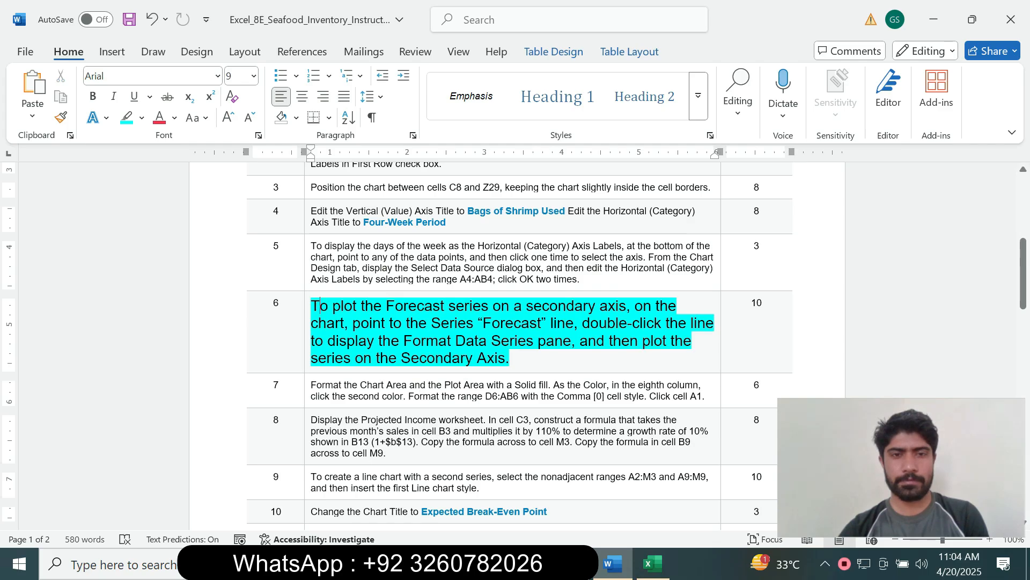
# Read the step 6 instruction, then switch to Excel and open the formatting pane from the Moving Average chart.
pyautogui.moveTo(321, 305); pyautogui.dragTo(507, 358)
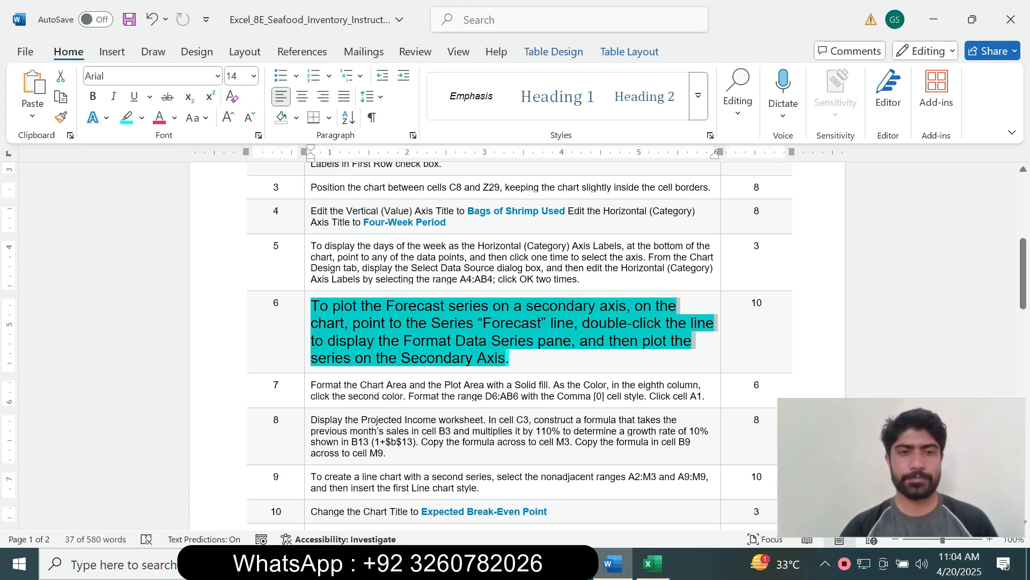
pyautogui.click(374, 306)
pyautogui.moveTo(385, 323); pyautogui.dragTo(447, 306)
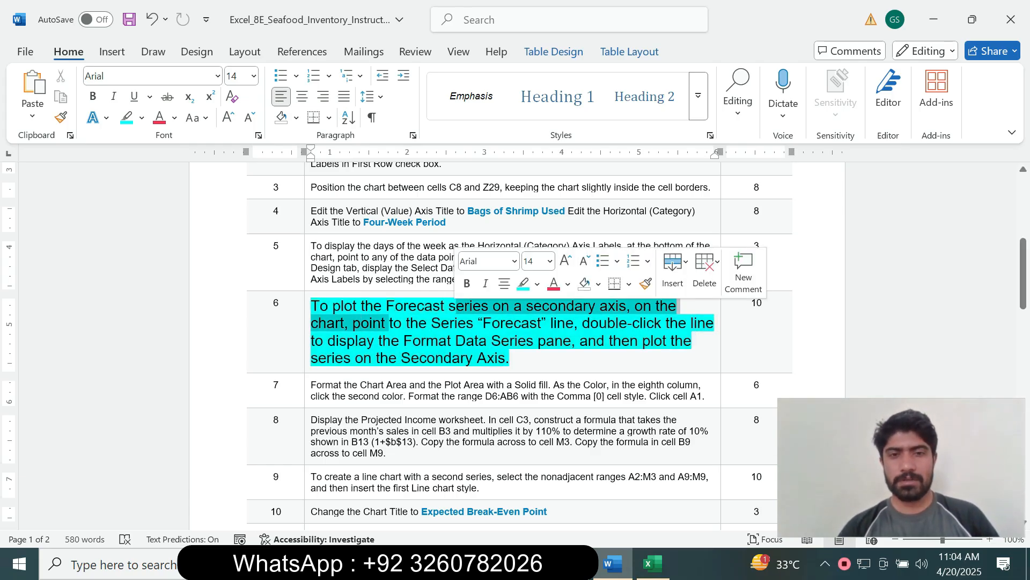
pyautogui.click(653, 563)
pyautogui.click(477, 375)
pyautogui.doubleClick(477, 375)
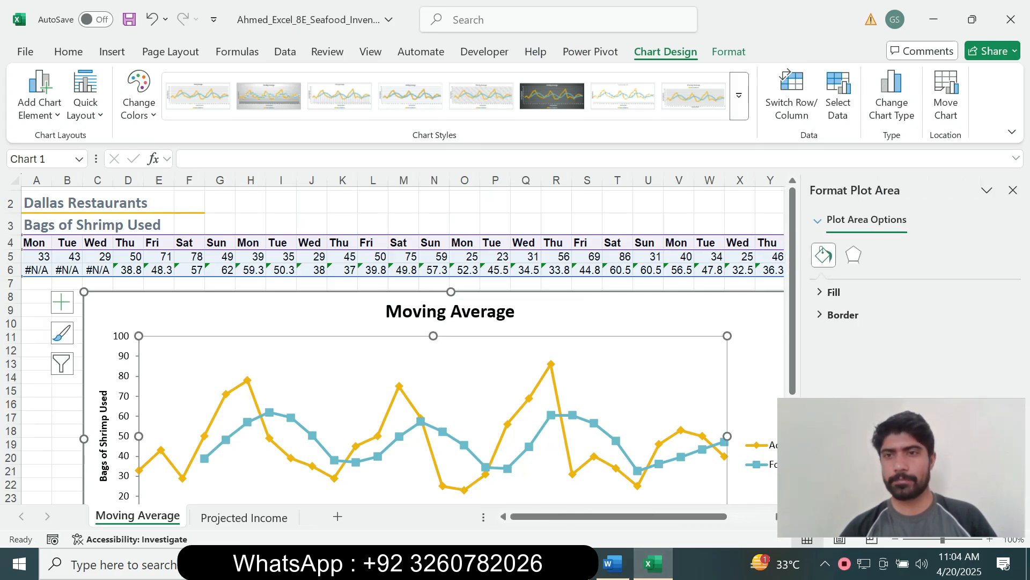
pyautogui.click(854, 255)
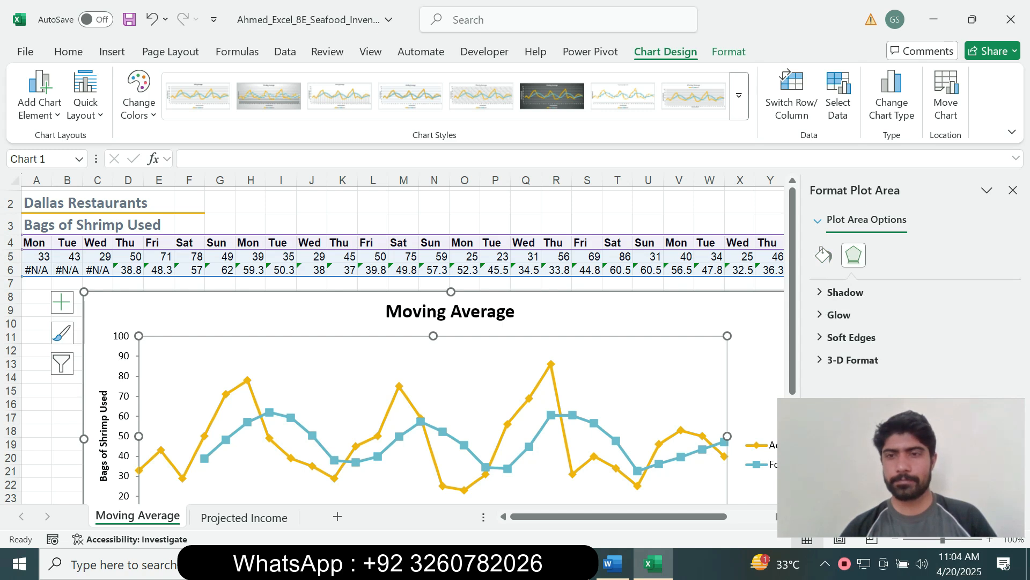
# Select the Forecast series line in the Moving Average chart and plot it on the secondary axis, checking step 6 in Word.
pyautogui.click(551, 365)
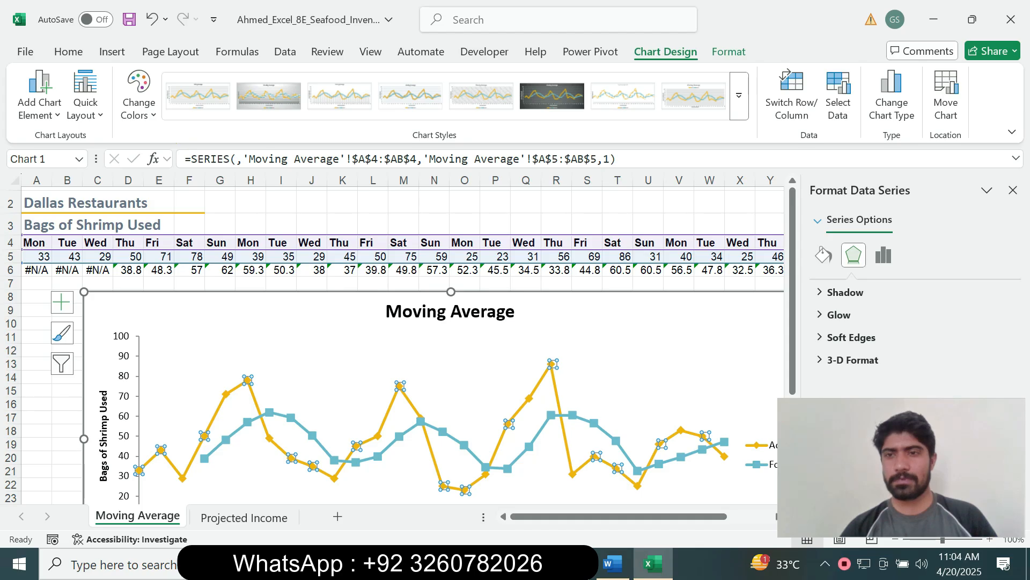
pyautogui.click(552, 364)
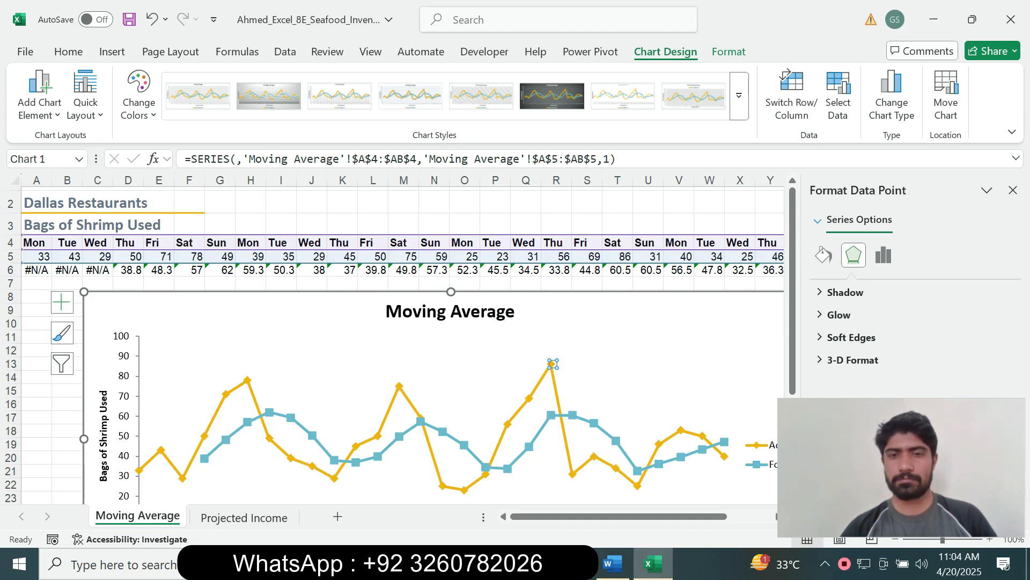
pyautogui.click(530, 398)
pyautogui.click(551, 415)
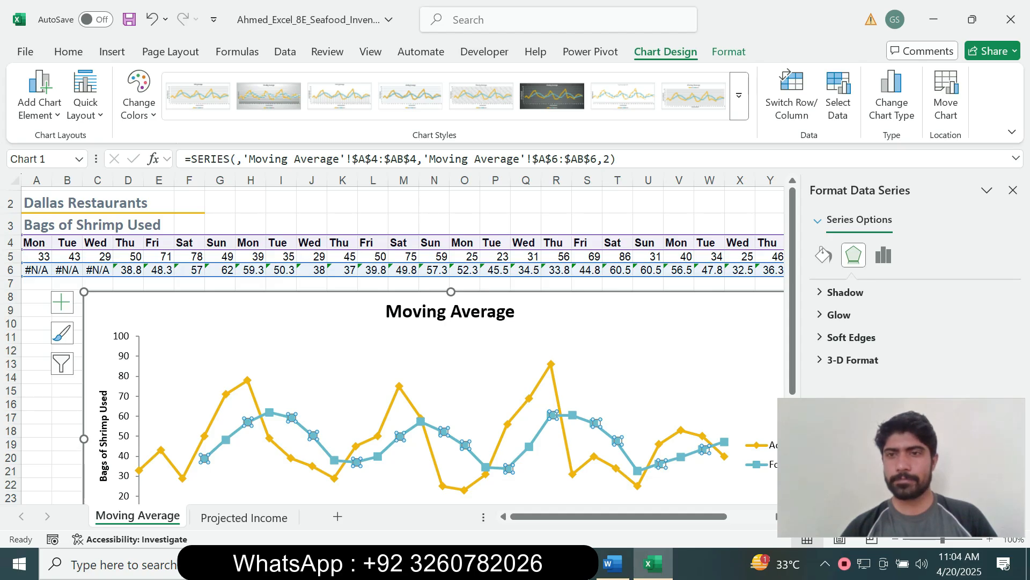
pyautogui.click(883, 254)
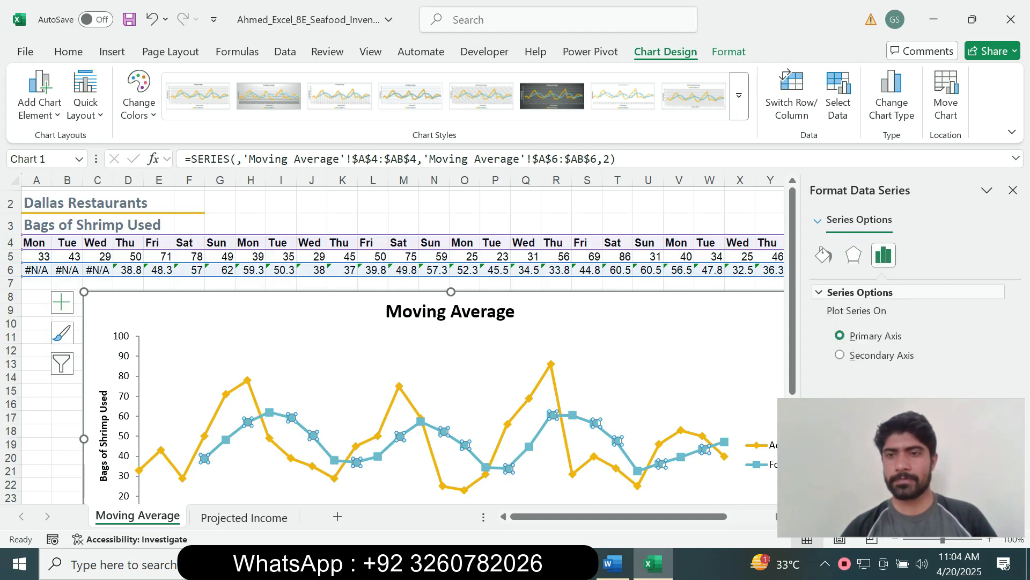
pyautogui.moveTo(901, 467); pyautogui.dragTo(64, 439)
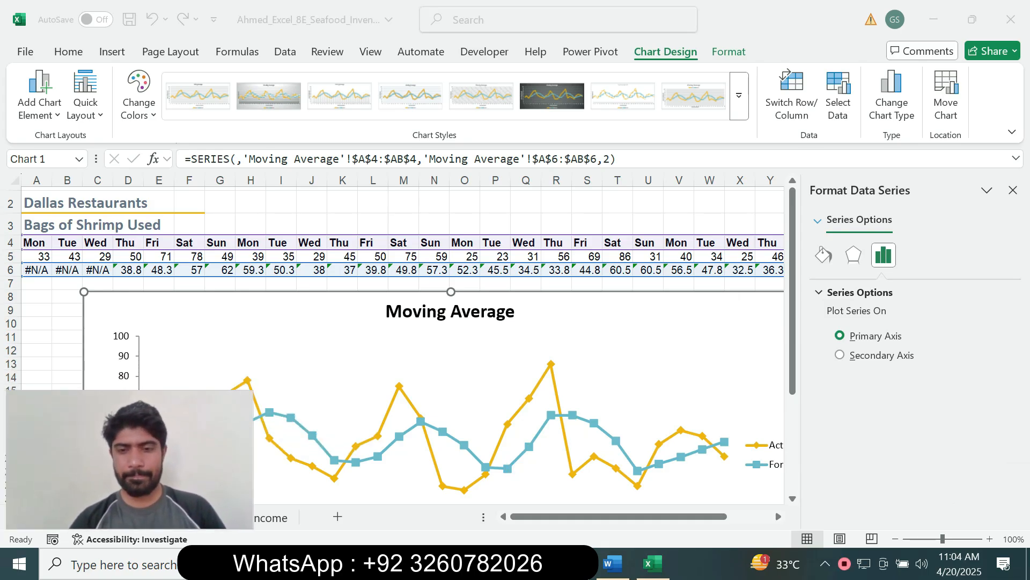
pyautogui.click(612, 563)
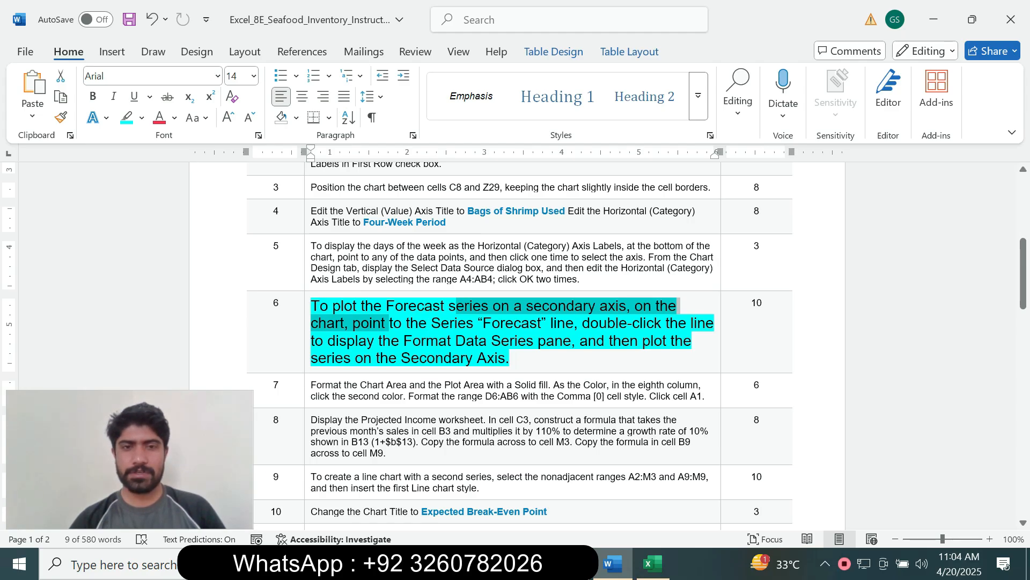
pyautogui.click(432, 323)
pyautogui.moveTo(431, 323); pyautogui.dragTo(572, 341)
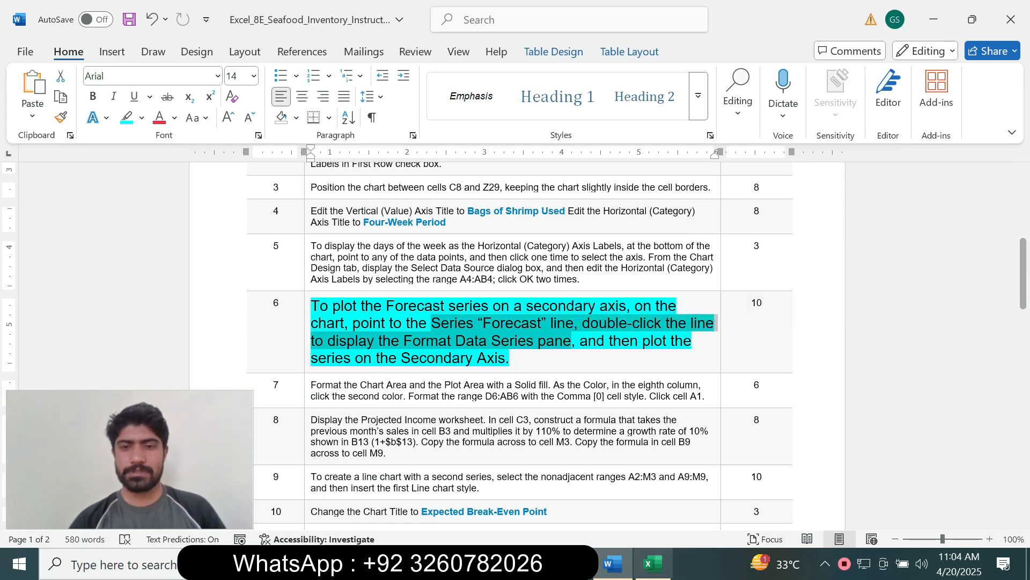
pyautogui.click(653, 563)
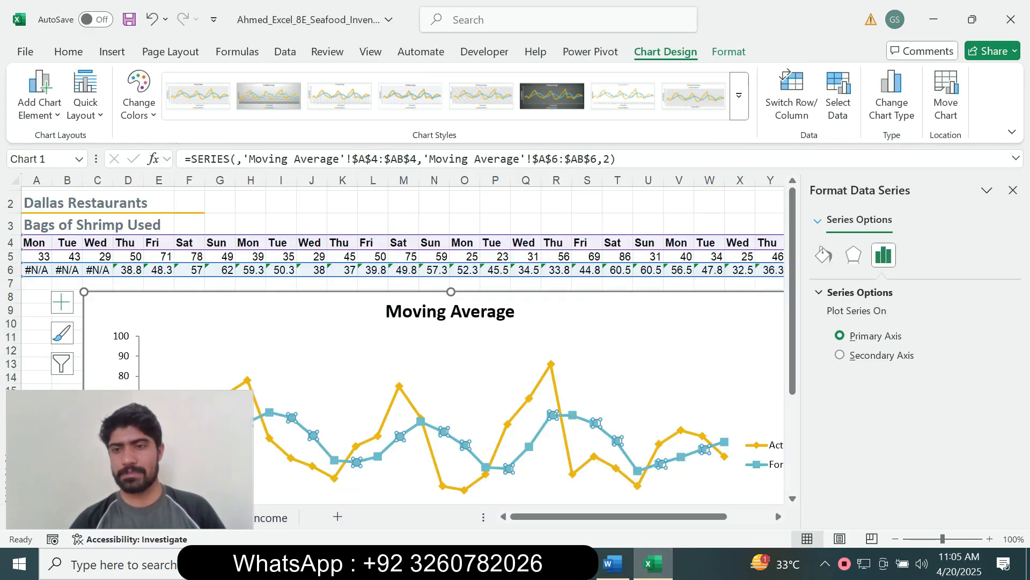
pyautogui.click(840, 355)
# Recheck step 6 in Word, and in Excel plot the chart's Actual series on the secondary axis as well.
pyautogui.click(612, 564)
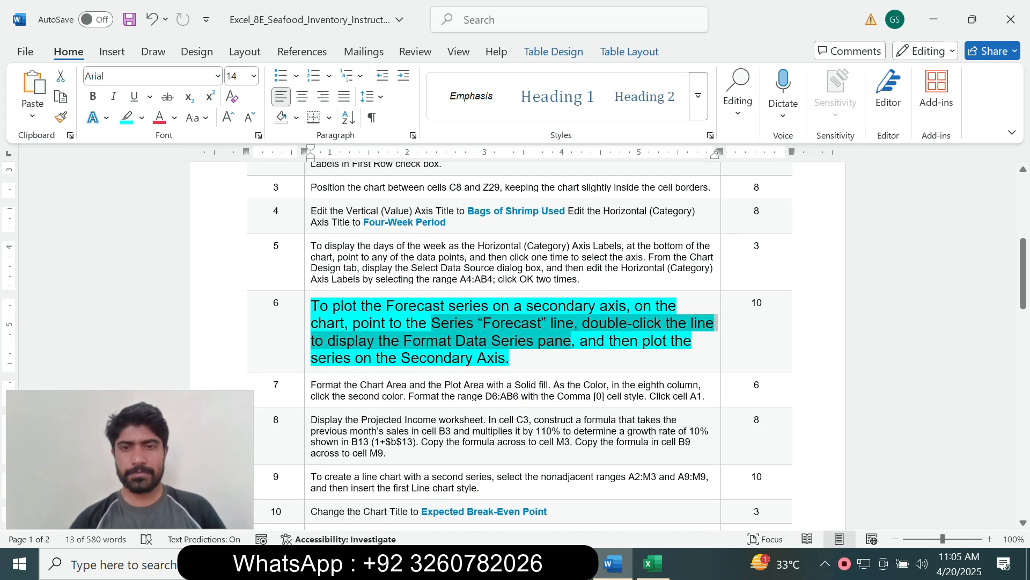
pyautogui.click(500, 323)
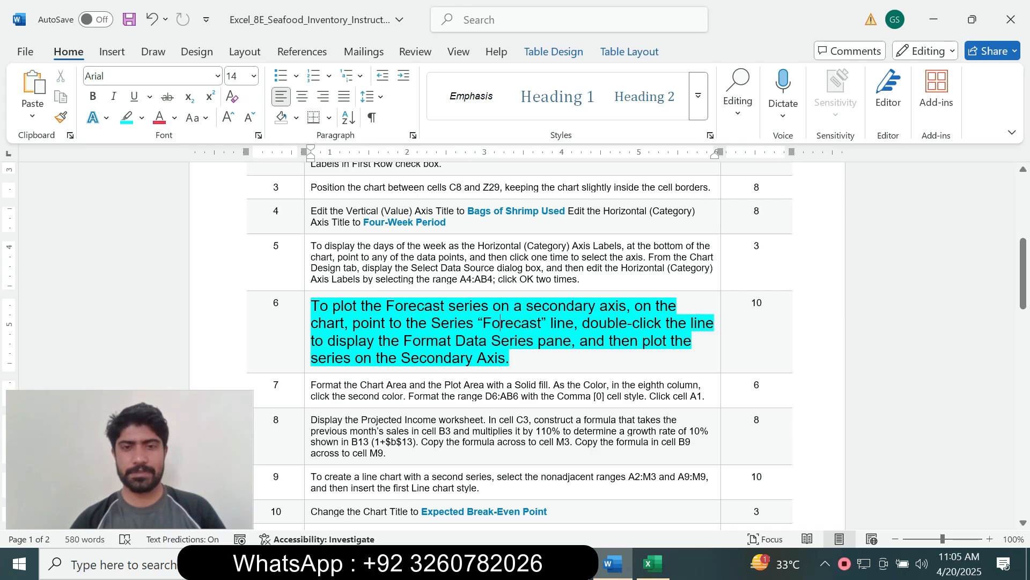
pyautogui.click(653, 563)
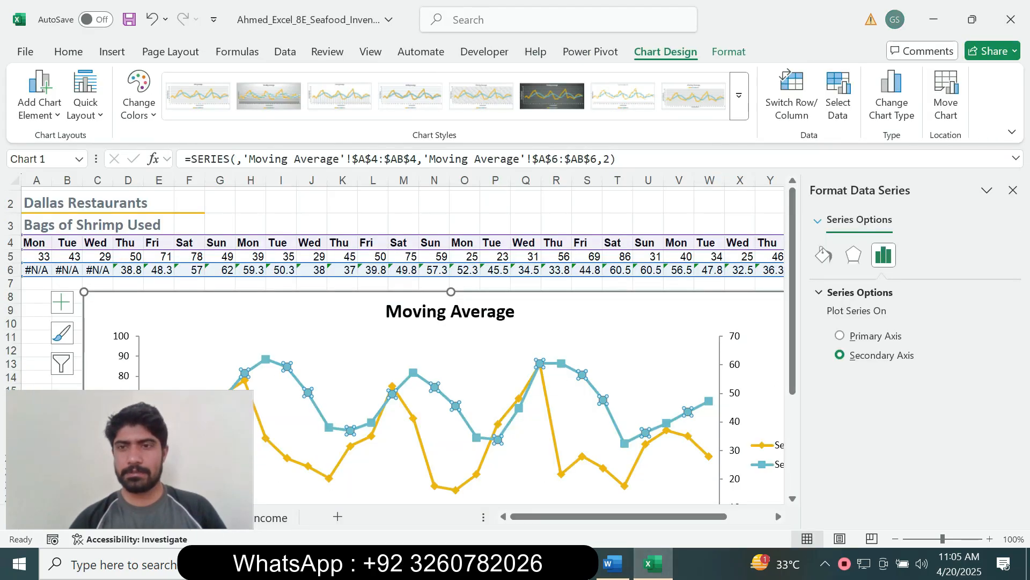
pyautogui.click(562, 473)
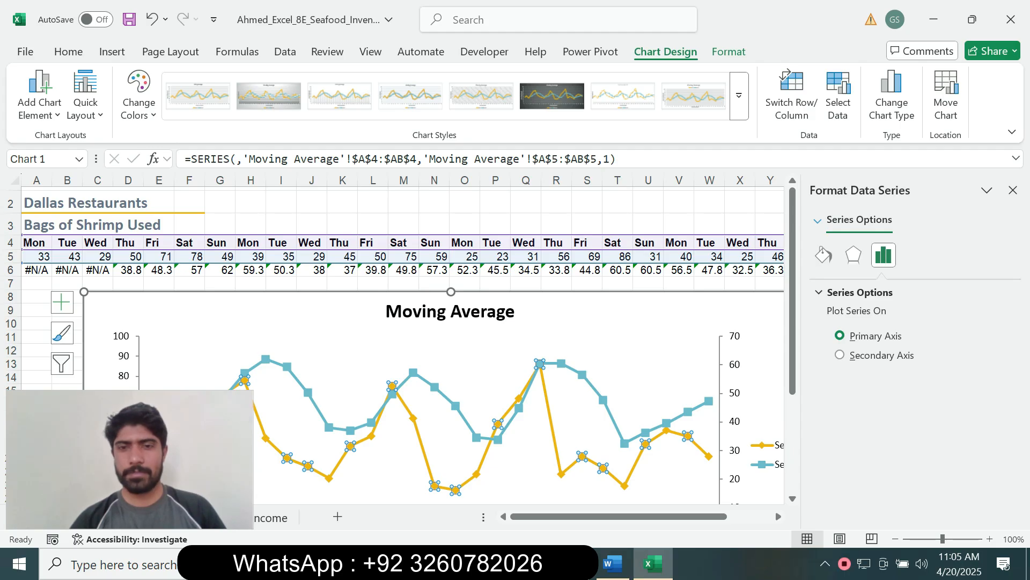
pyautogui.click(840, 355)
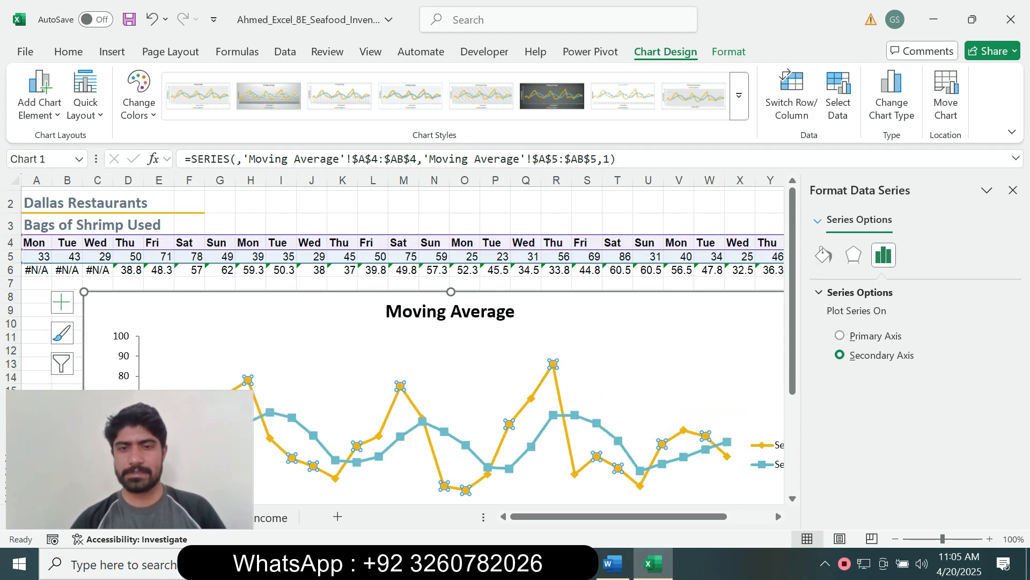
pyautogui.click(612, 563)
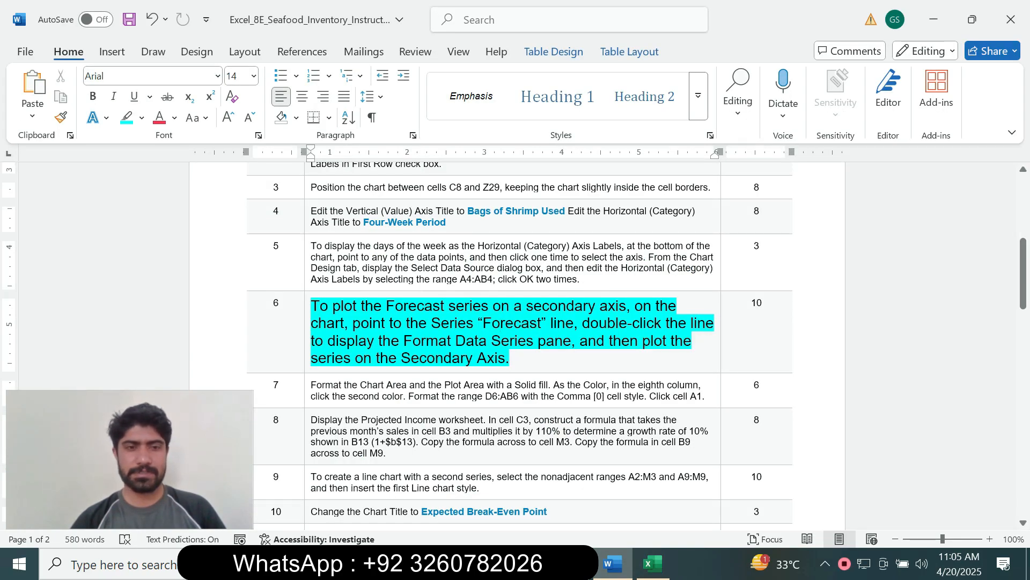
pyautogui.click(652, 564)
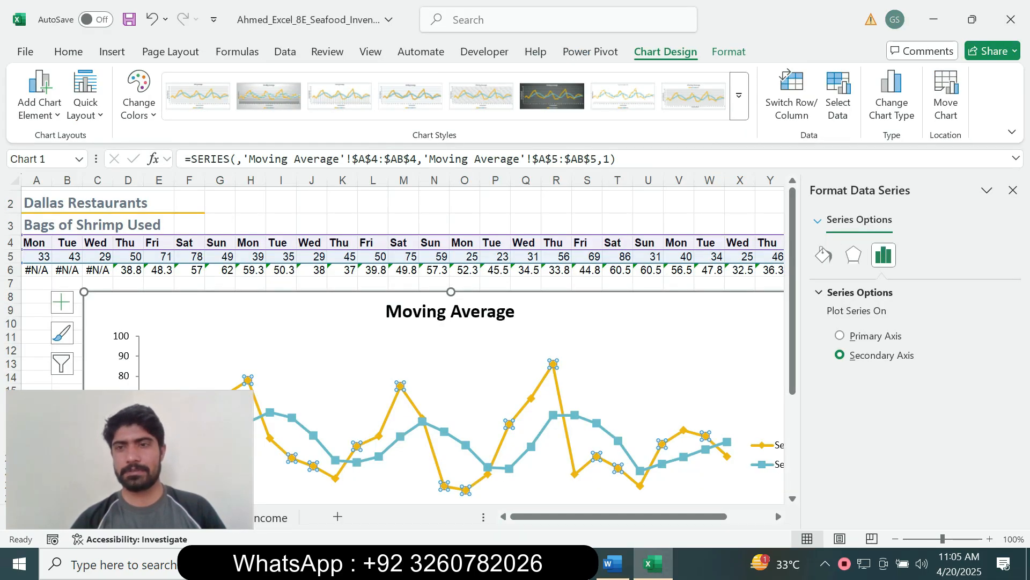
# Switch to the Word instructions, and reset the step 6 text to 9 pt with no highlight color.
pyautogui.click(612, 564)
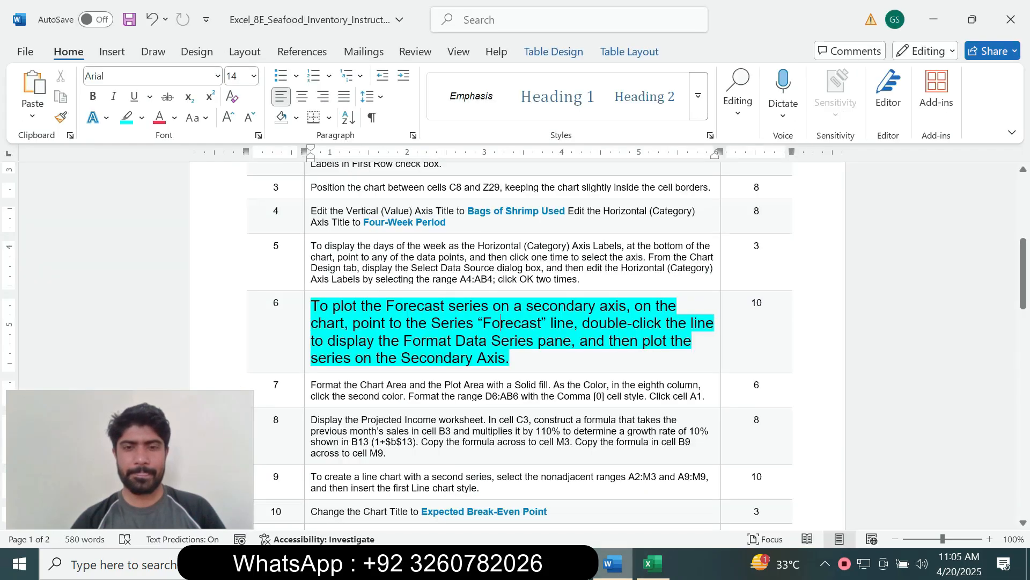
pyautogui.click(307, 349)
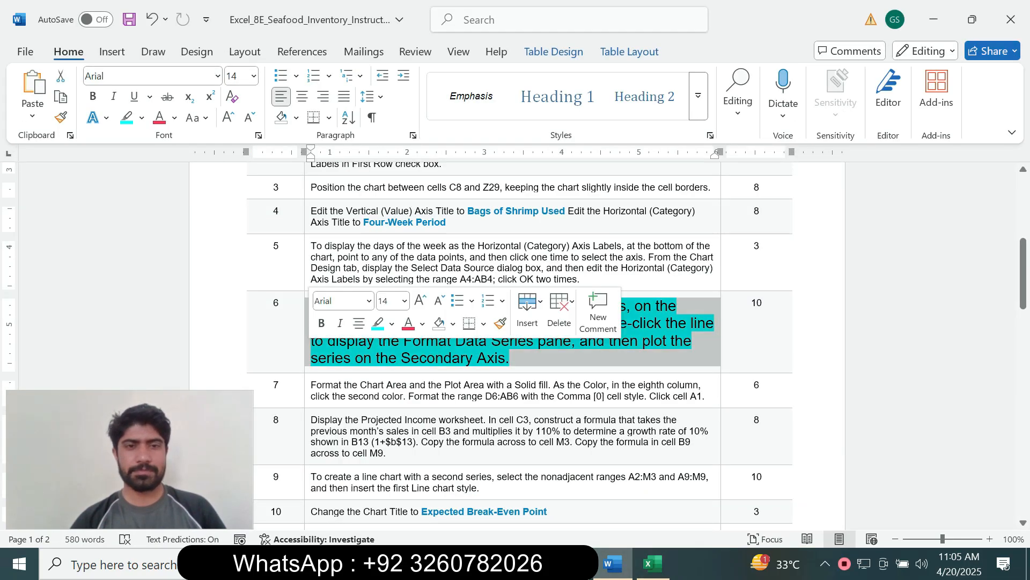
pyautogui.click(405, 302)
pyautogui.click(389, 31)
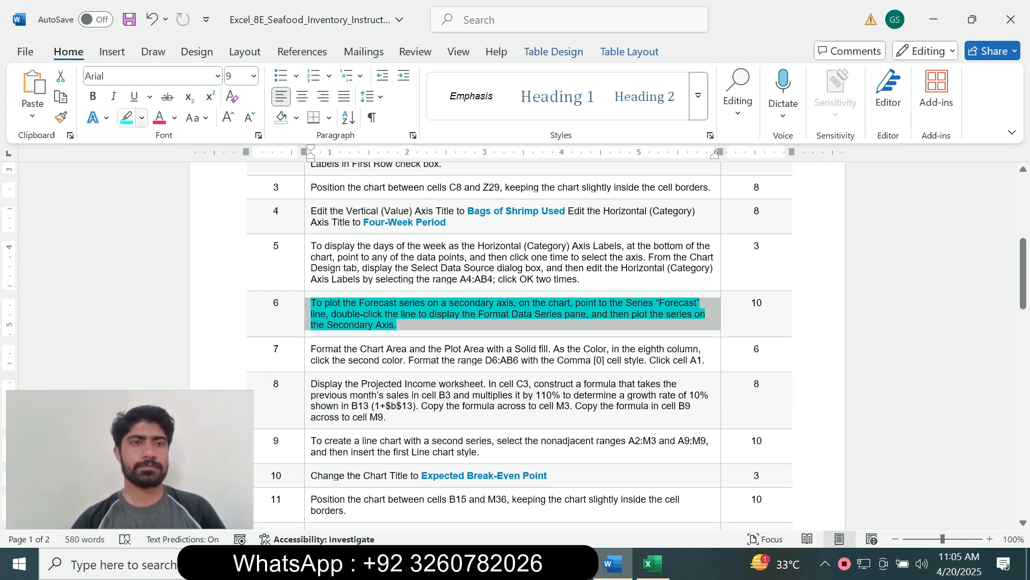
pyautogui.click(141, 118)
pyautogui.click(166, 247)
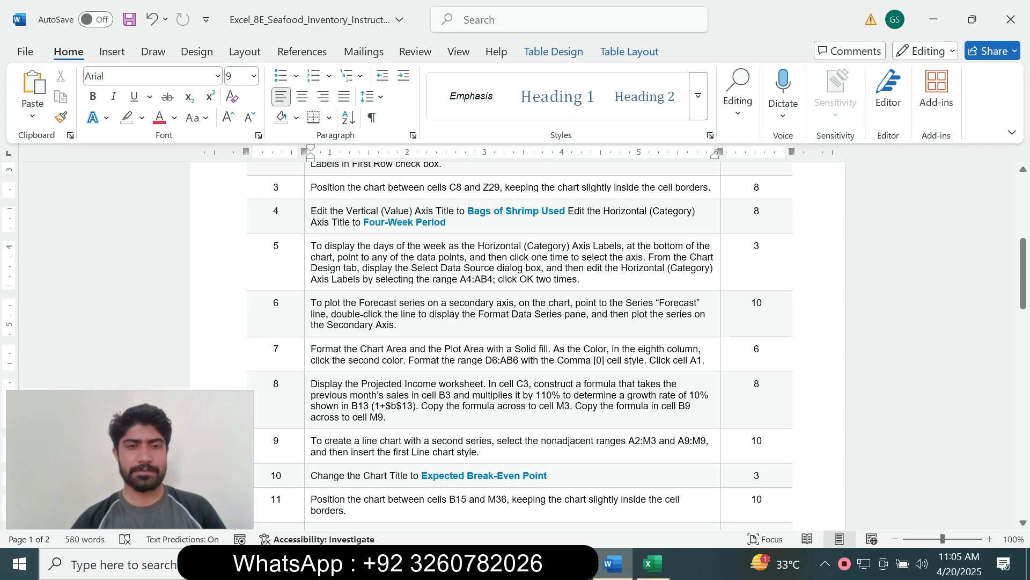
# Enlarge the step 7 instruction text about the chart and plot area fill to 16 pt and highlight it in turquoise.
pyautogui.click(308, 357)
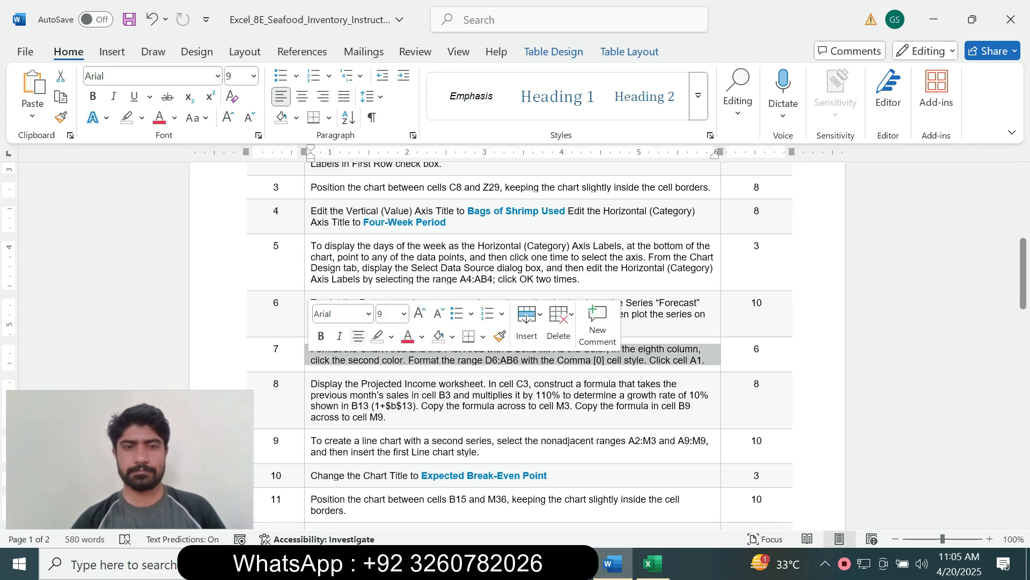
pyautogui.click(404, 314)
pyautogui.click(391, 131)
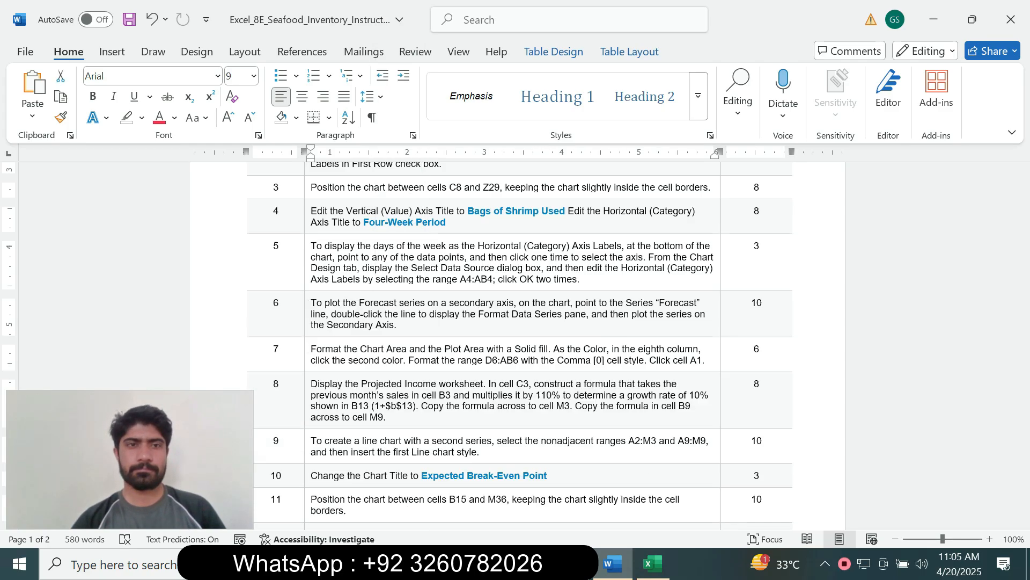
pyautogui.click(141, 117)
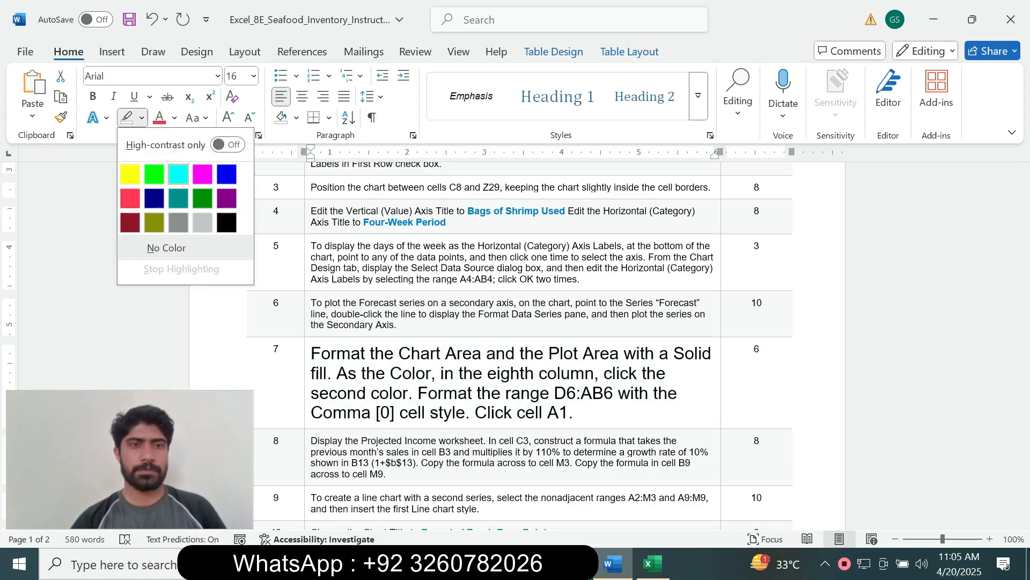
pyautogui.click(179, 174)
pyautogui.moveTo(1023, 269)
pyautogui.mouseDown()
pyautogui.moveTo(1024, 376)
pyautogui.moveTo(1023, 283)
pyautogui.mouseUp()
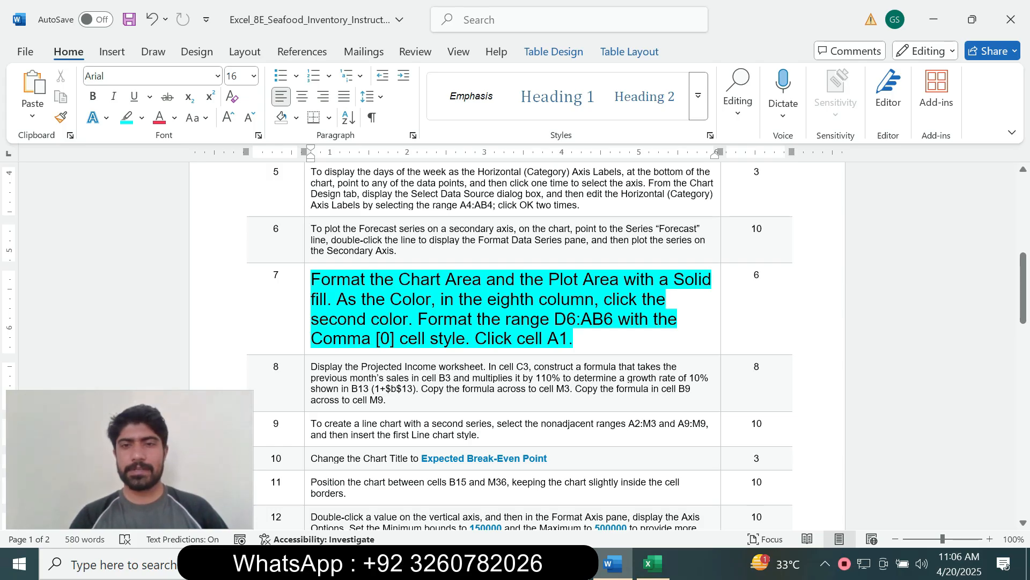
# Switch to Excel, select the whole Moving Average chart area, and display its fill options, rechecking step 7 in Word.
pyautogui.click(652, 564)
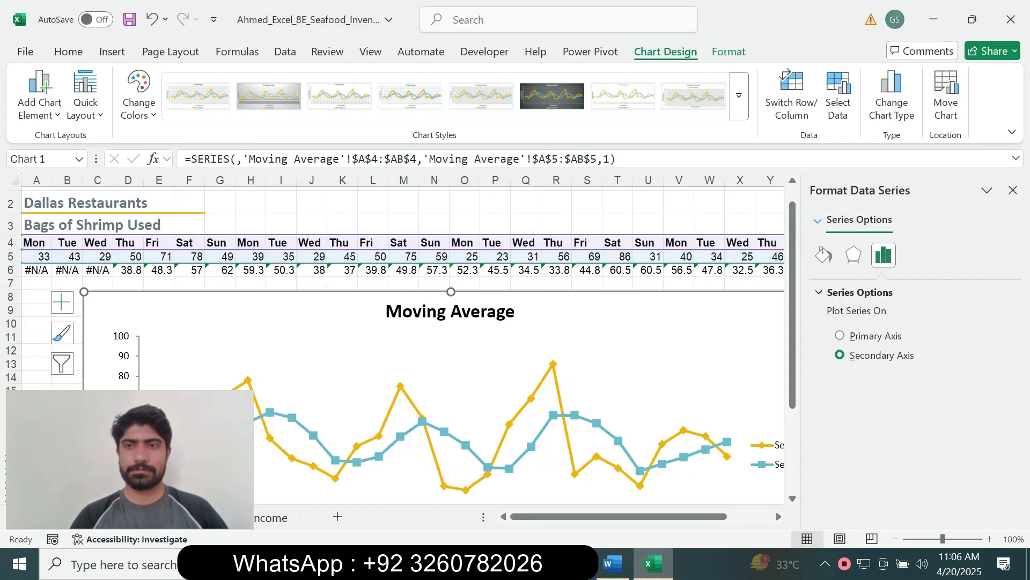
pyautogui.press('Escape')
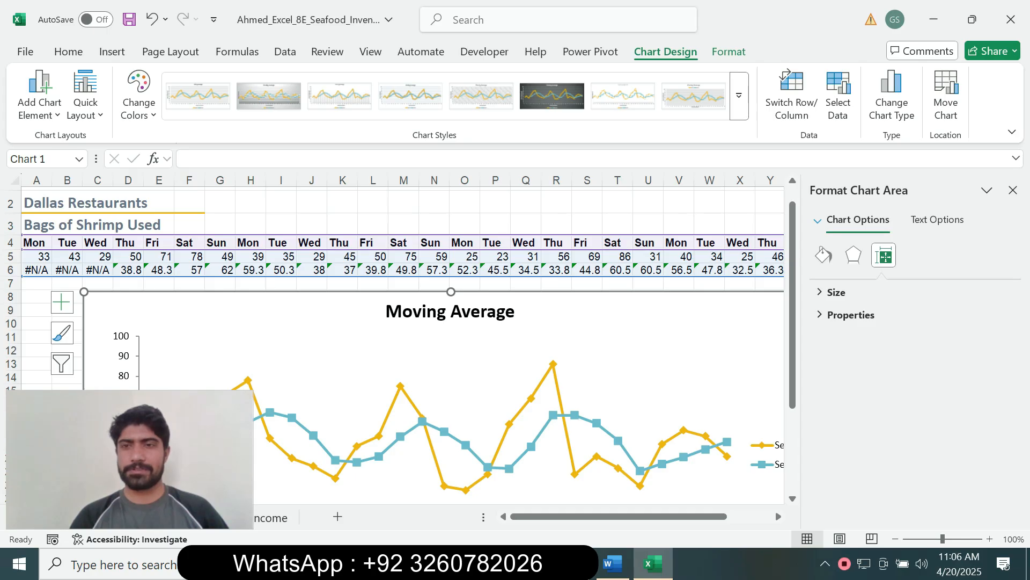
pyautogui.click(573, 563)
pyautogui.click(613, 564)
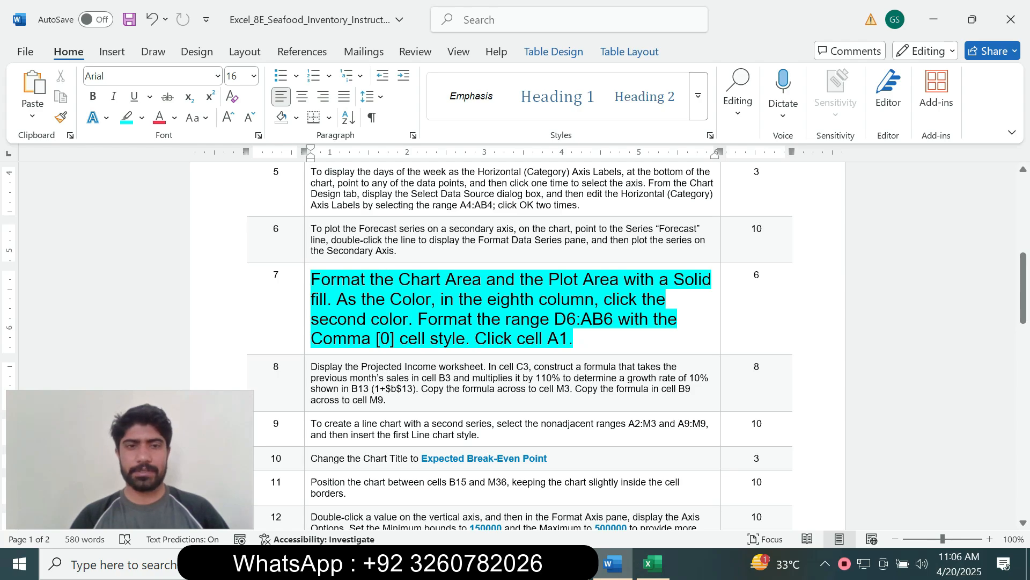
pyautogui.click(653, 563)
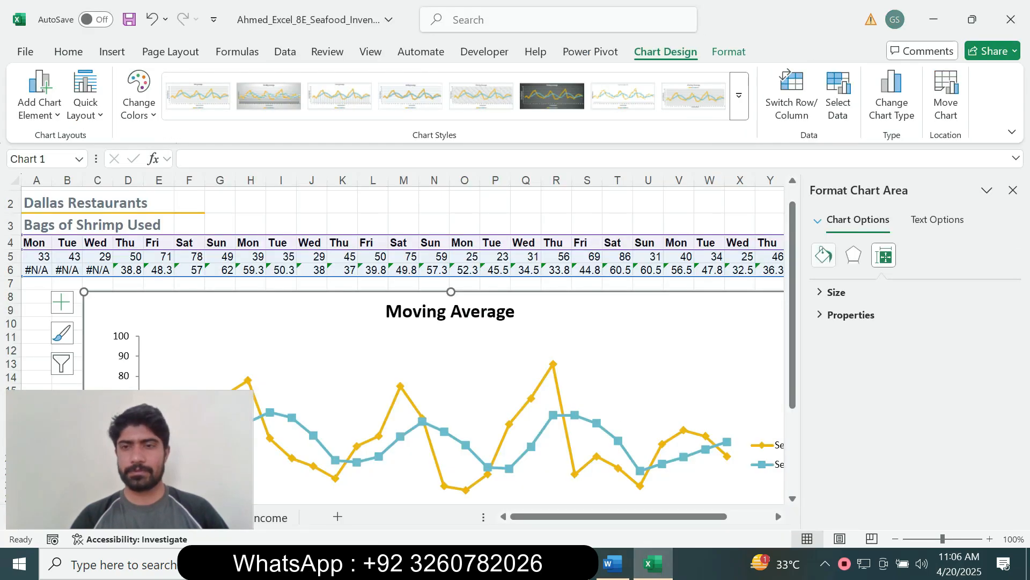
pyautogui.click(824, 255)
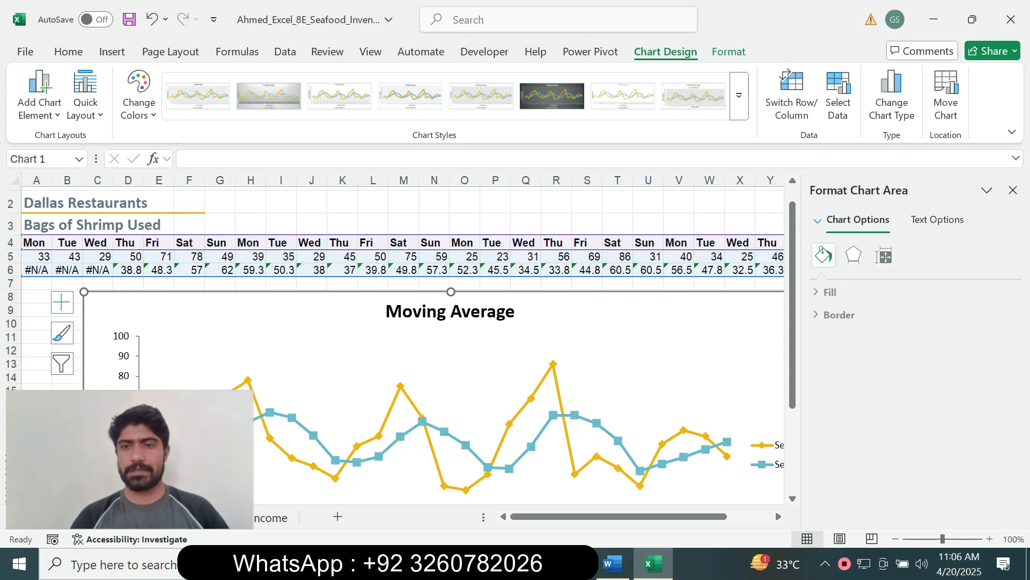
pyautogui.click(833, 292)
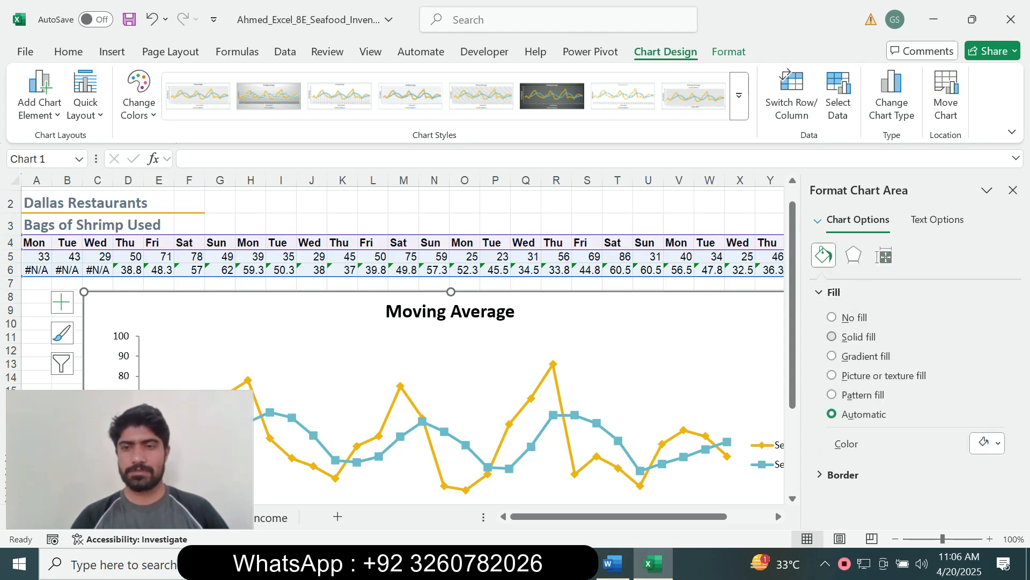
# Recheck step 7 in Word, and give the chart area in Excel a solid light green fill, the second color in the eighth theme column.
pyautogui.click(611, 564)
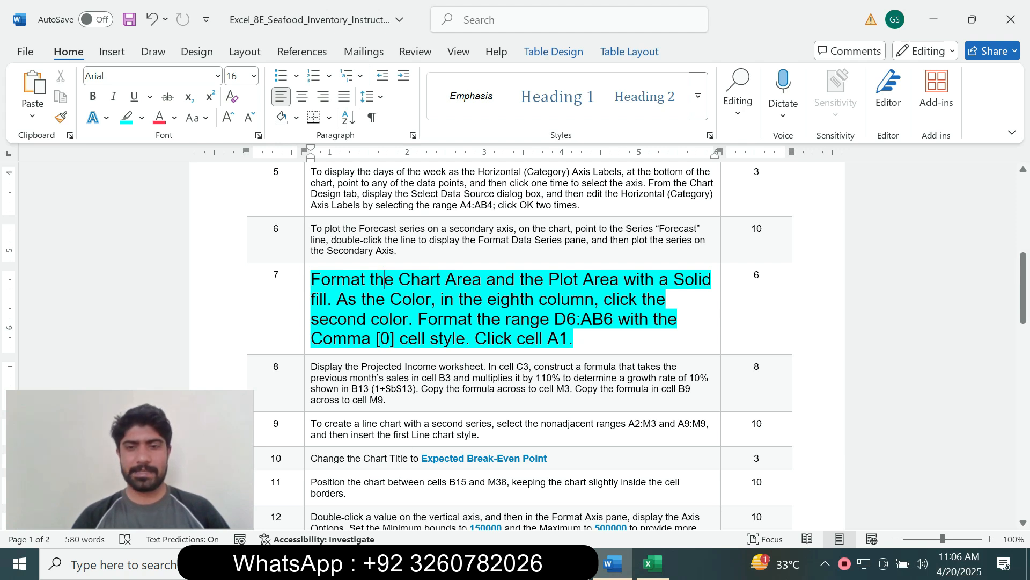
pyautogui.click(653, 563)
pyautogui.click(987, 443)
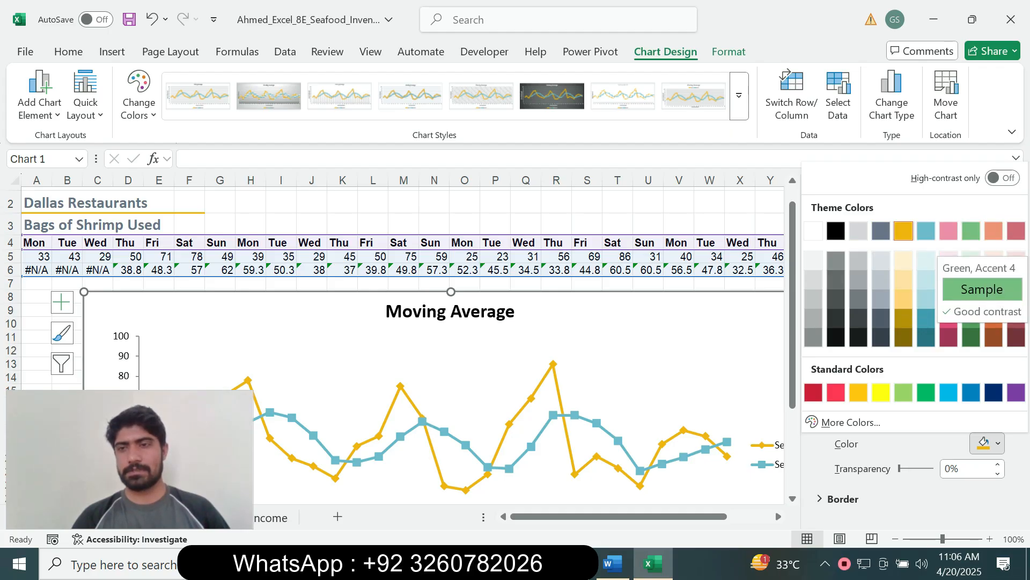
pyautogui.press('Escape')
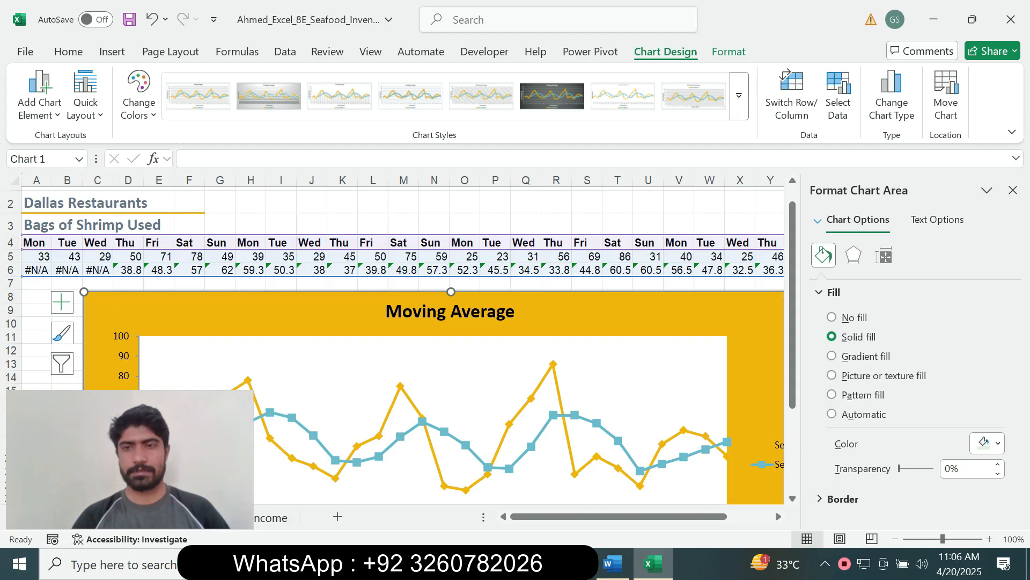
pyautogui.click(990, 443)
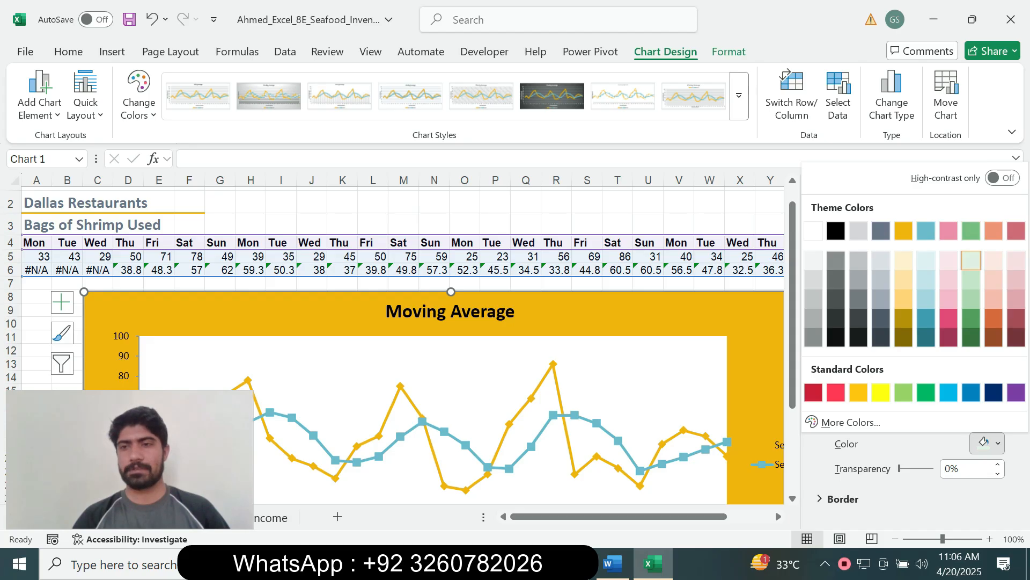
pyautogui.click(971, 260)
# Recheck step 7 in Word, and give the Excel chart's plot area a solid light green fill, the second color in the eighth theme column.
pyautogui.hotkey('alt', 'Tab')
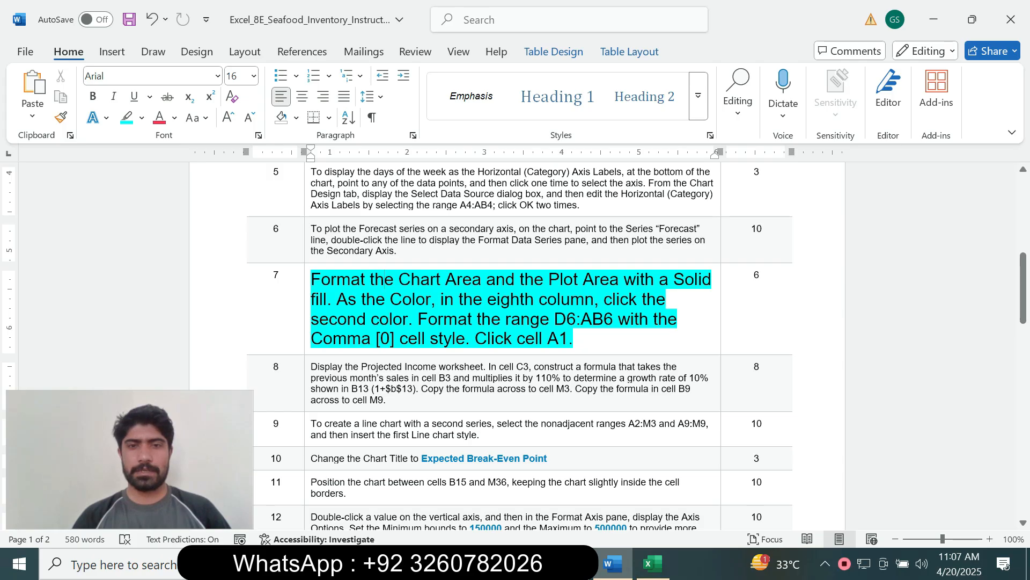
pyautogui.moveTo(520, 281); pyautogui.dragTo(583, 280)
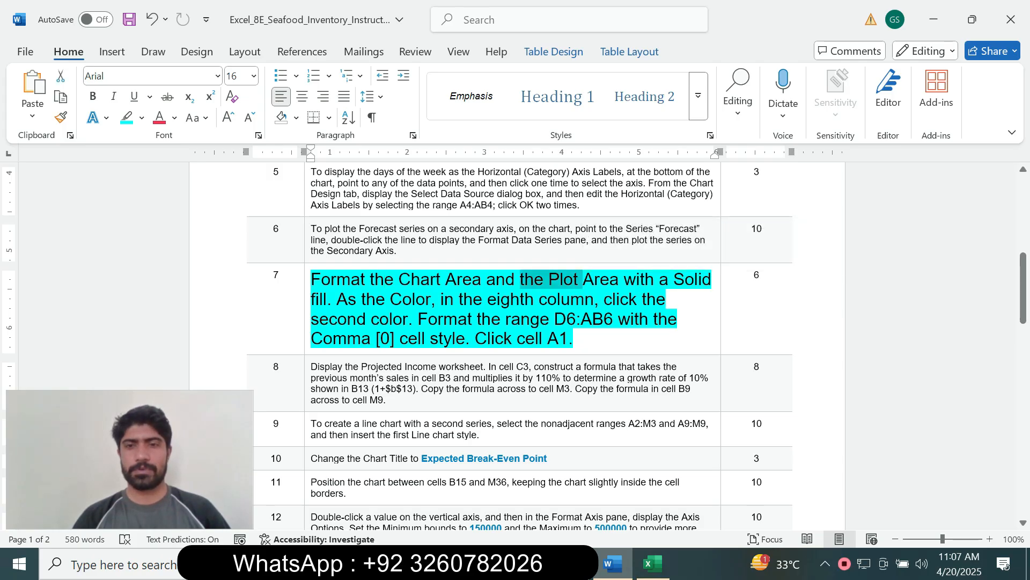
pyautogui.click(652, 563)
pyautogui.click(478, 375)
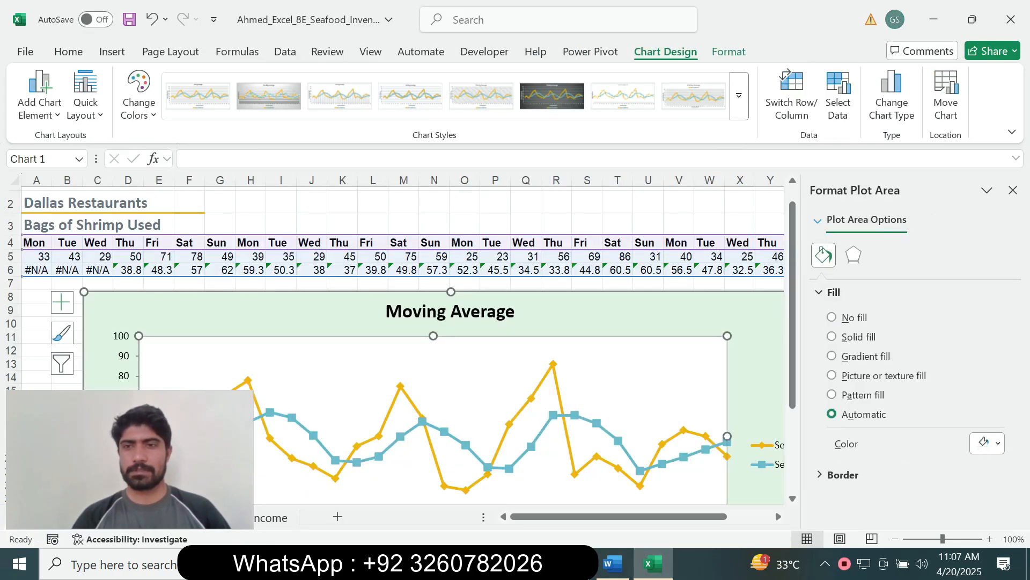
pyautogui.click(612, 563)
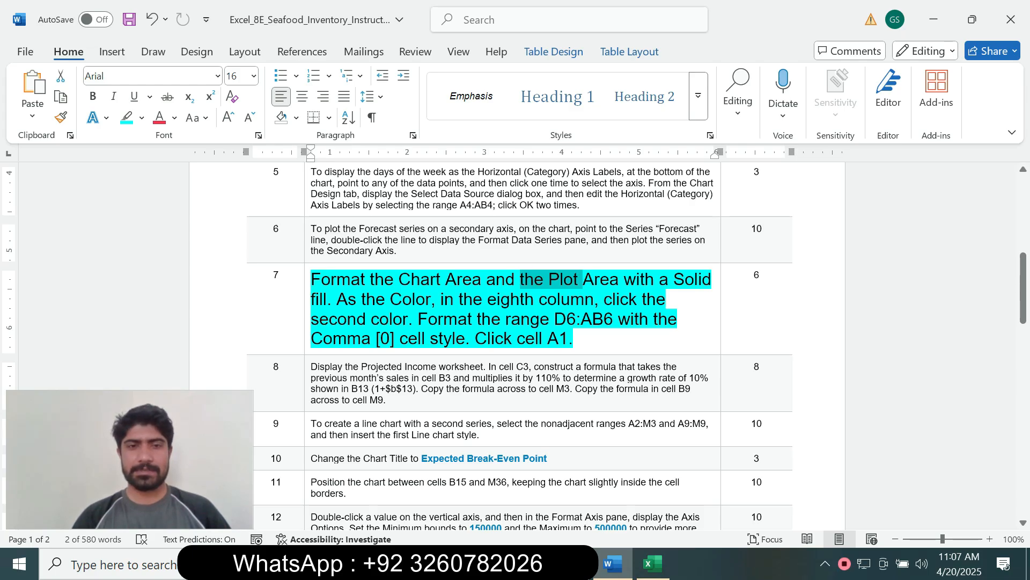
pyautogui.click(653, 563)
pyautogui.click(833, 336)
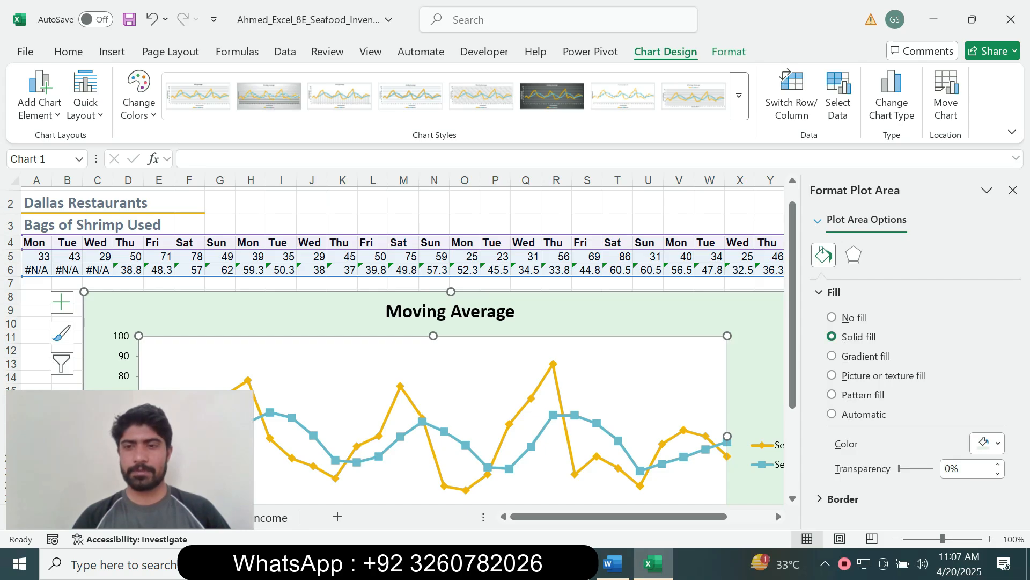
pyautogui.click(612, 564)
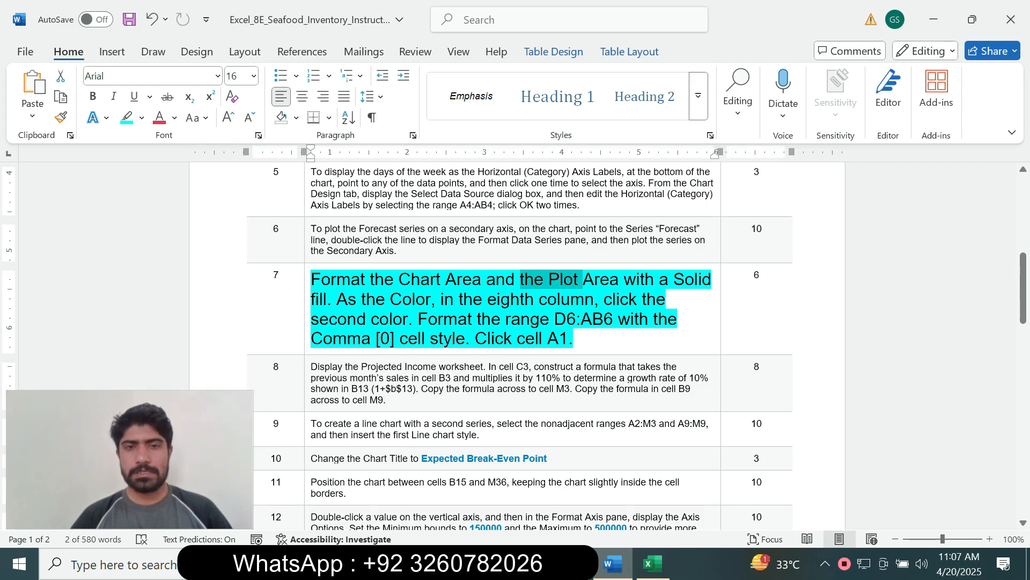
pyautogui.click(652, 564)
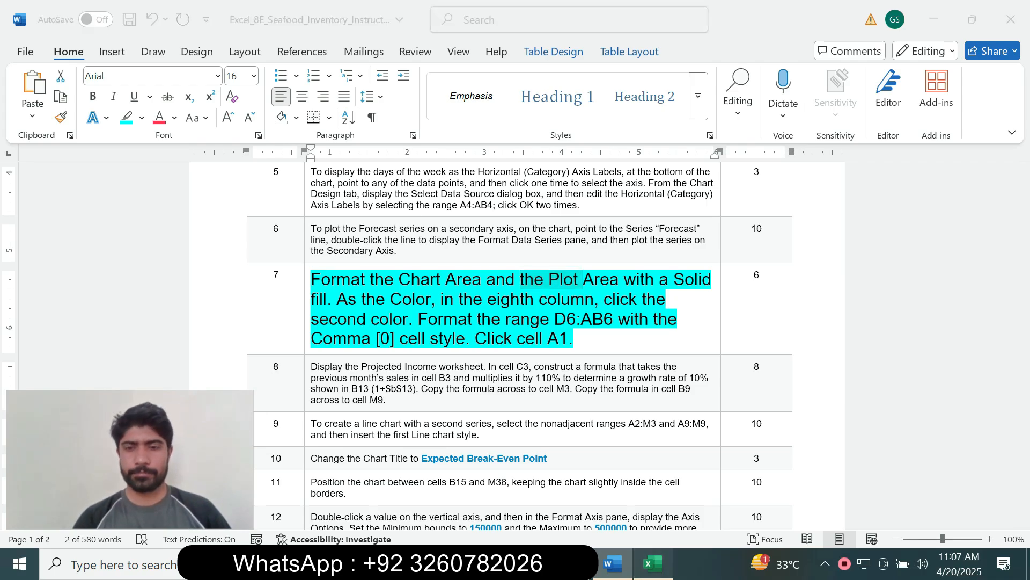
pyautogui.click(987, 443)
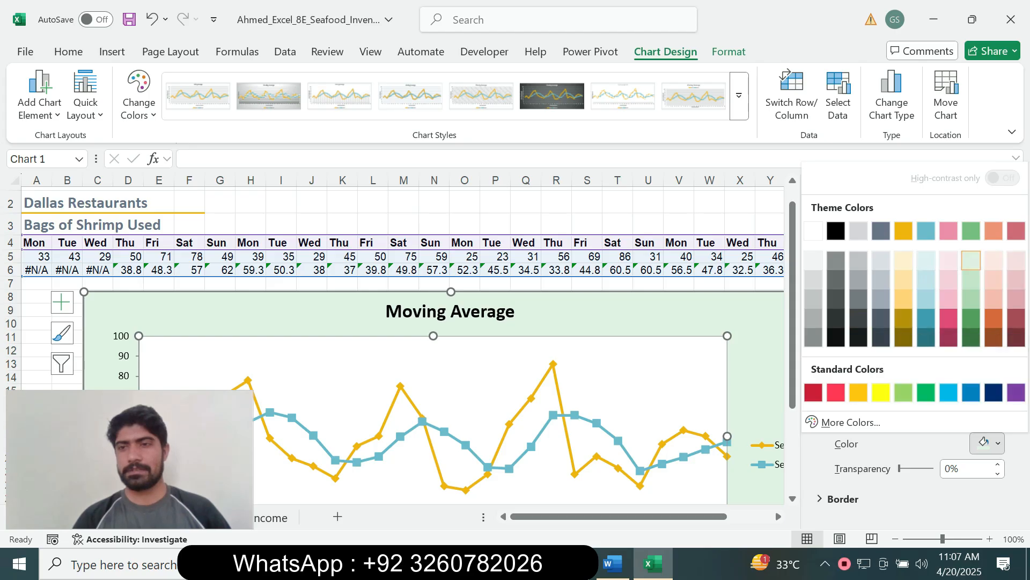
pyautogui.click(971, 260)
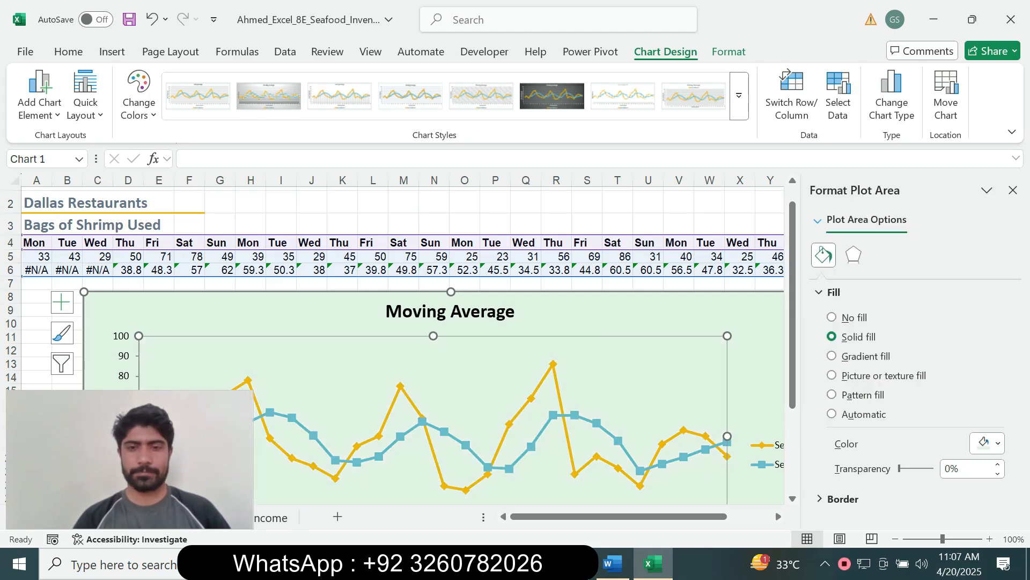
# Copy the range reference D6:AB6 from step 7 in Word, and use it to select that range in Excel.
pyautogui.click(612, 563)
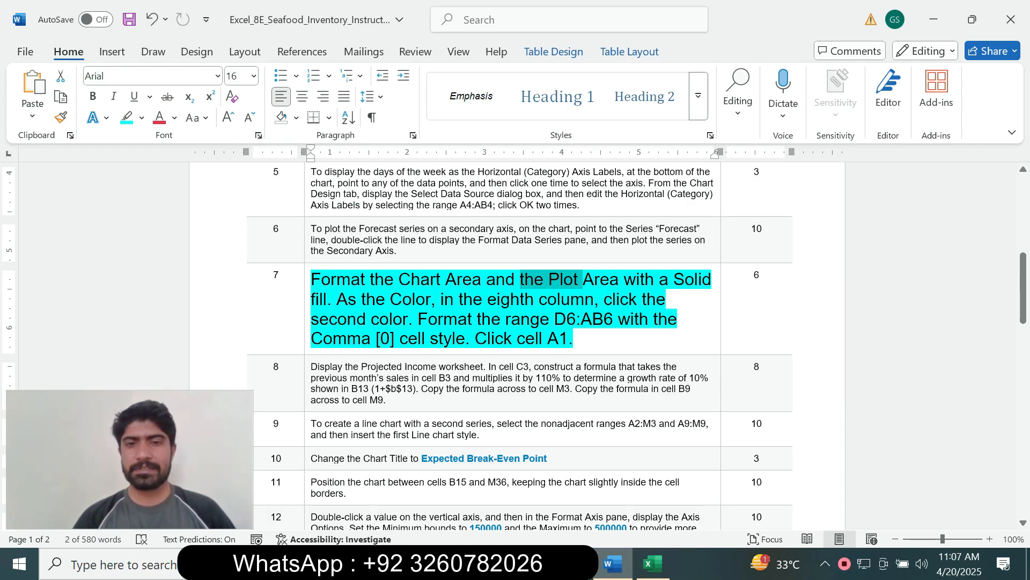
pyautogui.moveTo(556, 320); pyautogui.dragTo(611, 320)
pyautogui.hotkey('ctrl', 'c')
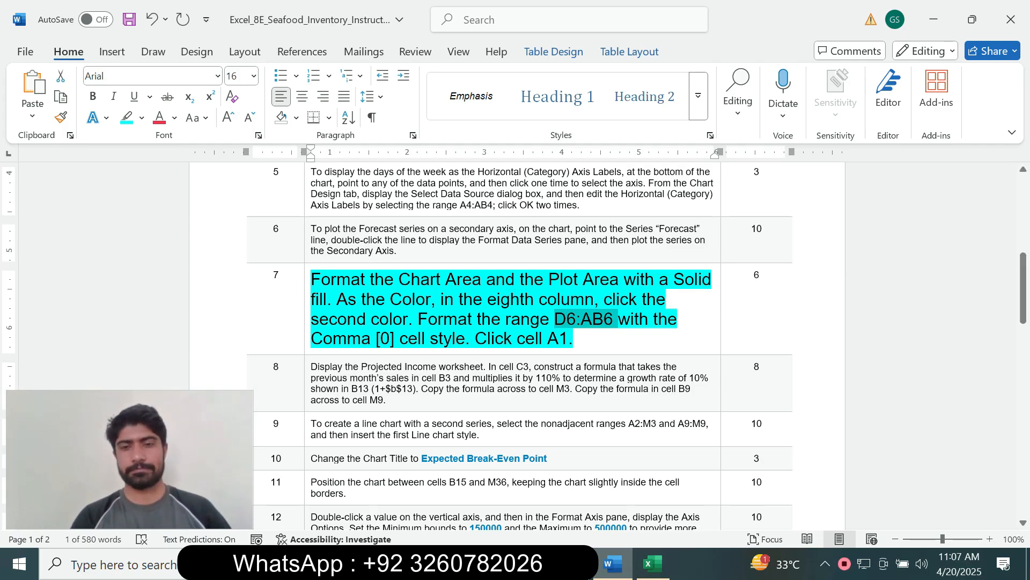
pyautogui.click(653, 563)
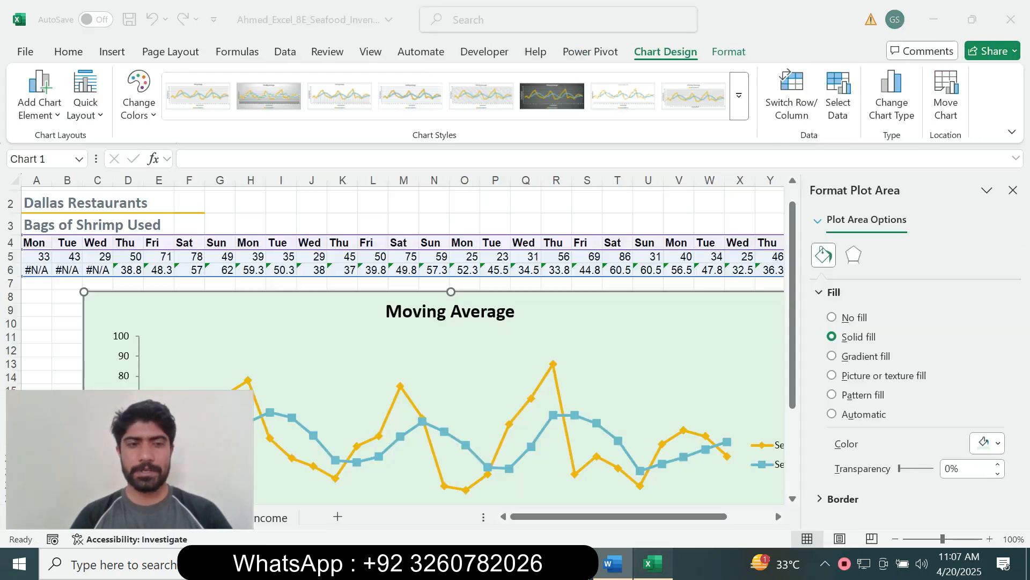
pyautogui.click(40, 159)
pyautogui.hotkey('ctrl', 'v')
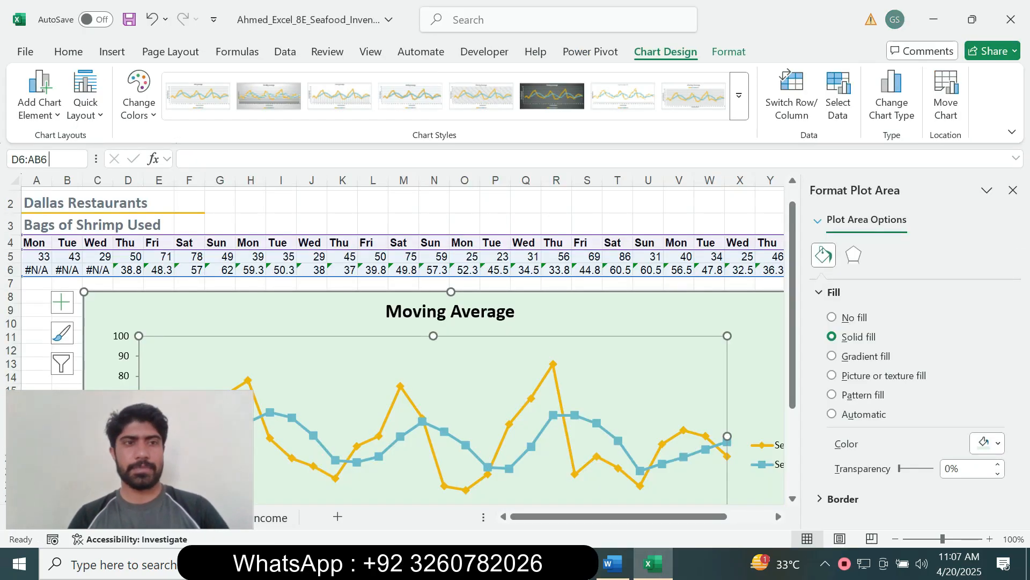
pyautogui.press('Return')
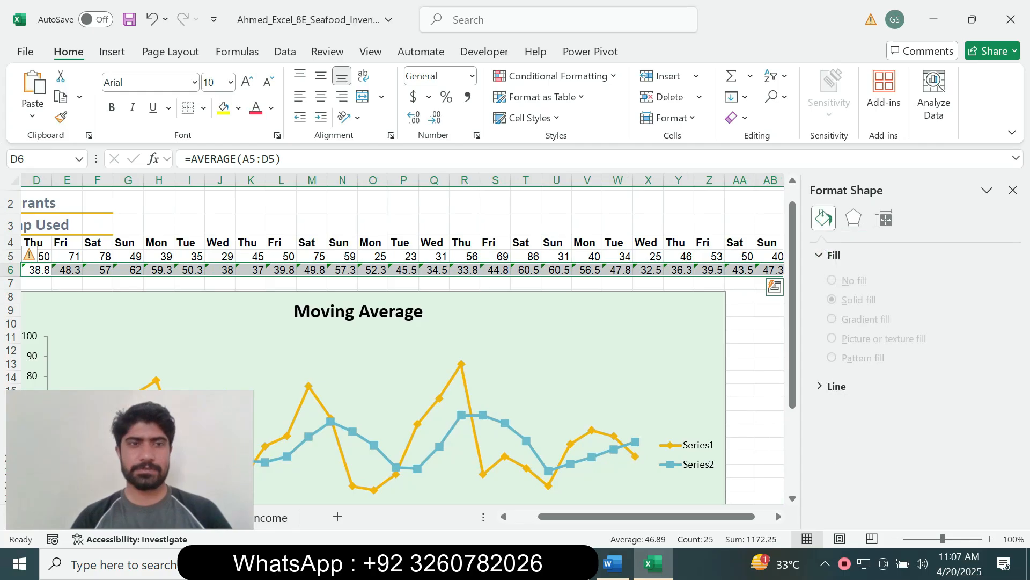
# Recheck step 7 in Word, and apply the Comma [0] cell style to the selected range D6:AB6 in Excel.
pyautogui.click(612, 564)
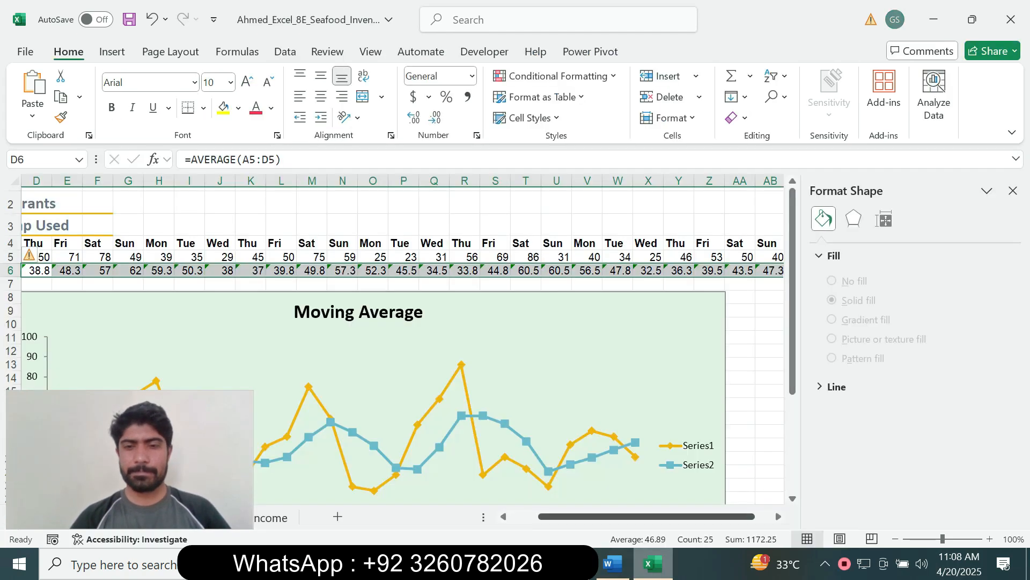
pyautogui.click(653, 564)
pyautogui.moveTo(647, 516); pyautogui.dragTo(617, 516)
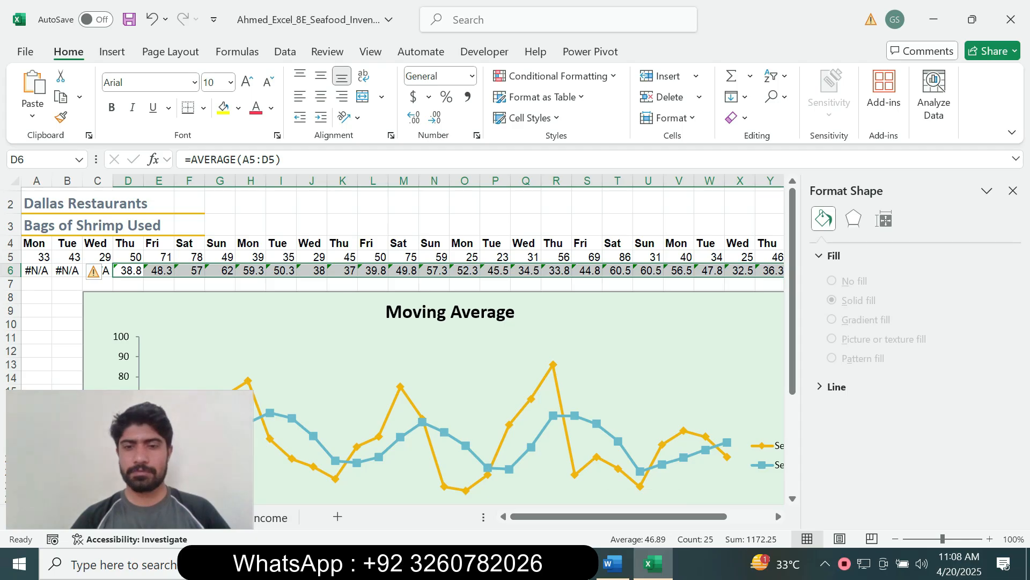
pyautogui.moveTo(617, 516); pyautogui.dragTo(662, 516)
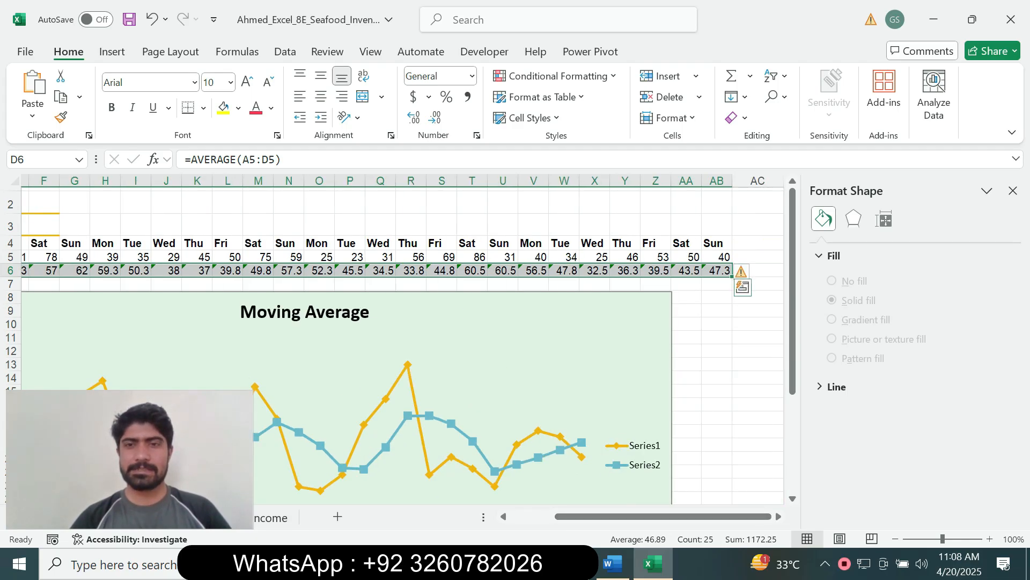
pyautogui.click(612, 564)
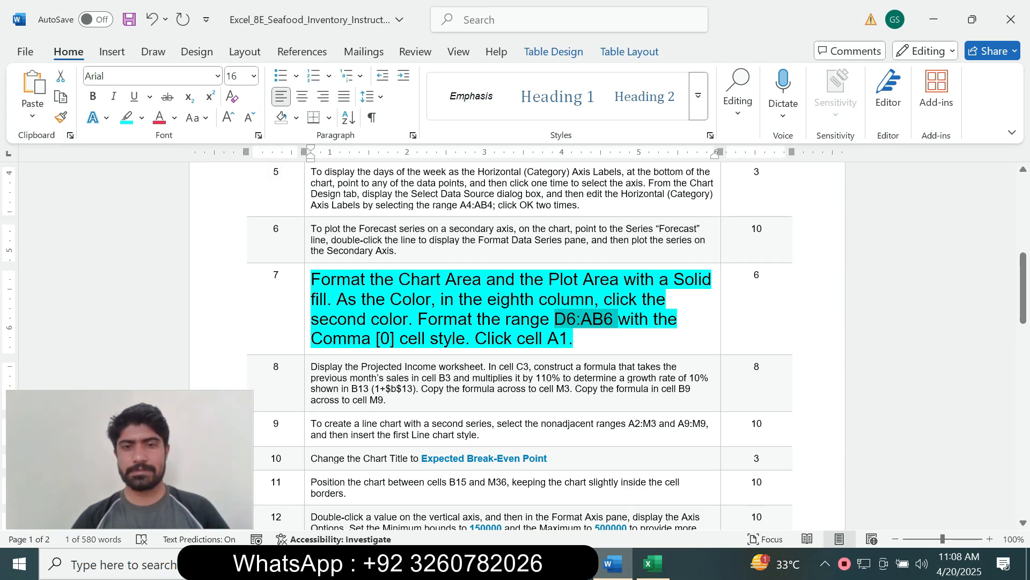
pyautogui.click(653, 563)
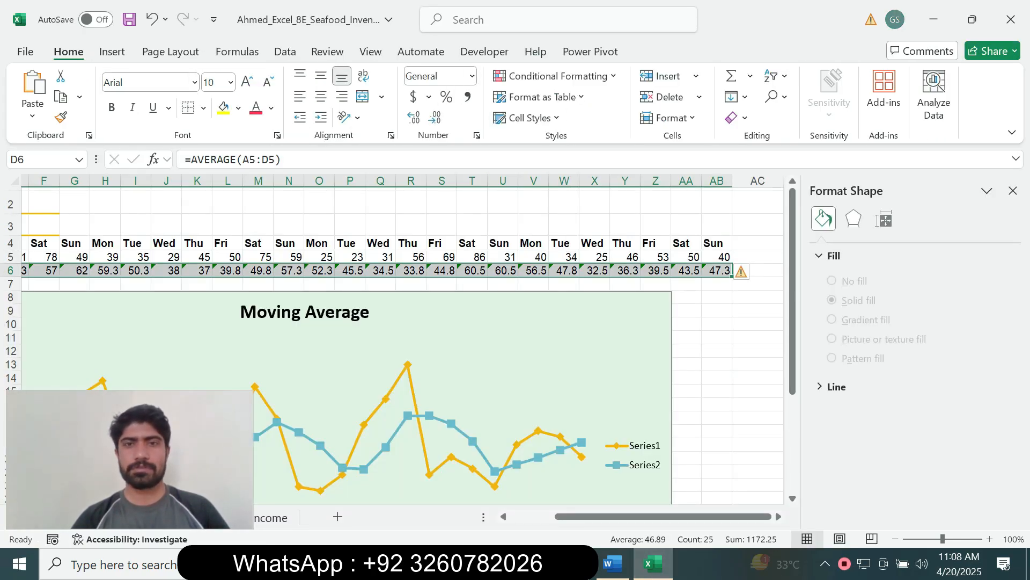
pyautogui.click(528, 118)
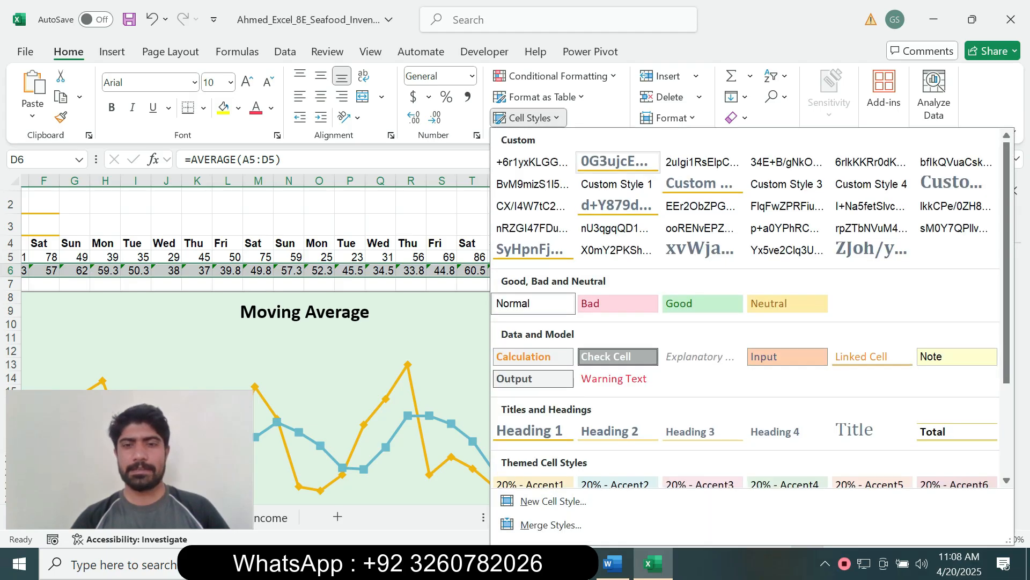
pyautogui.scroll(-5, 746, 311)
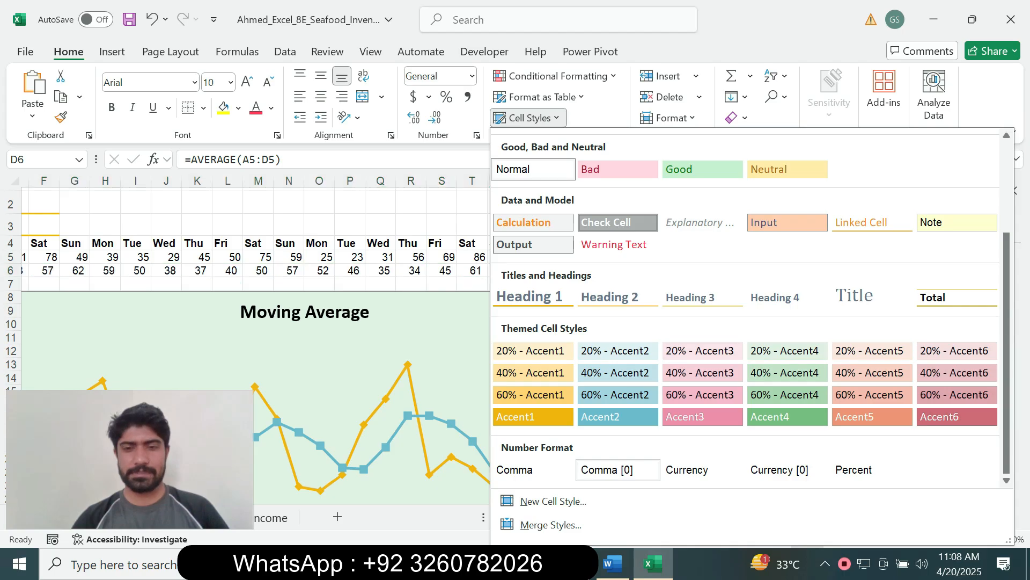
pyautogui.click(606, 470)
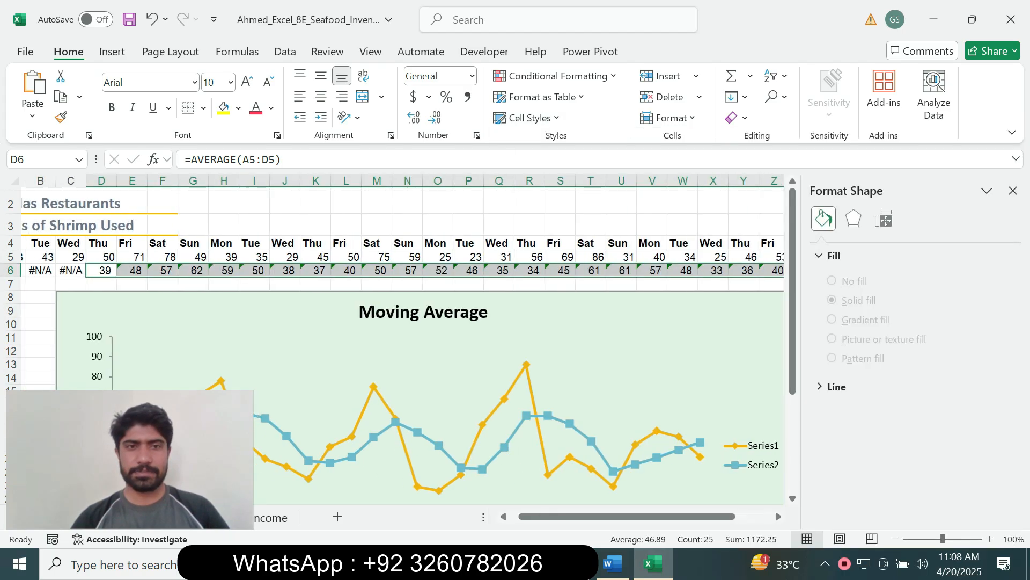
# Mark the last sentence of step 7 in Word, and select cell A1 on the Excel worksheet as it instructs.
pyautogui.hotkey('alt', 'Tab')
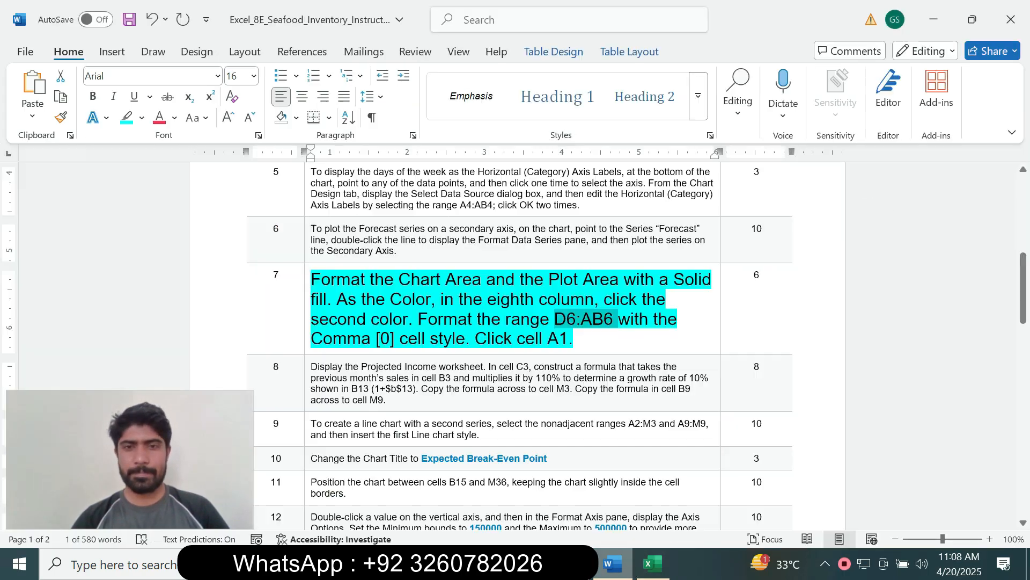
pyautogui.moveTo(475, 339); pyautogui.dragTo(573, 338)
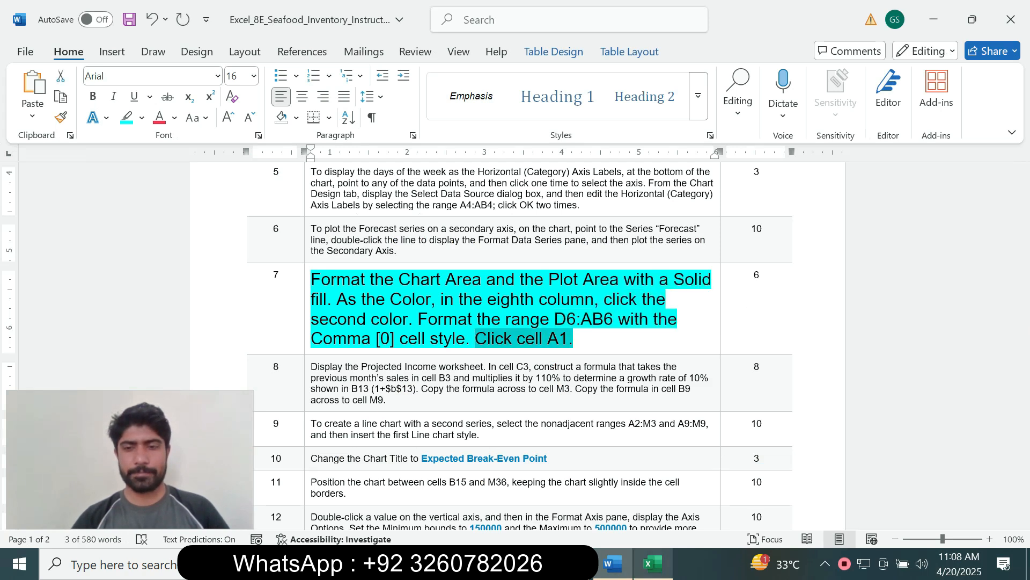
pyautogui.hotkey('alt', 'Tab')
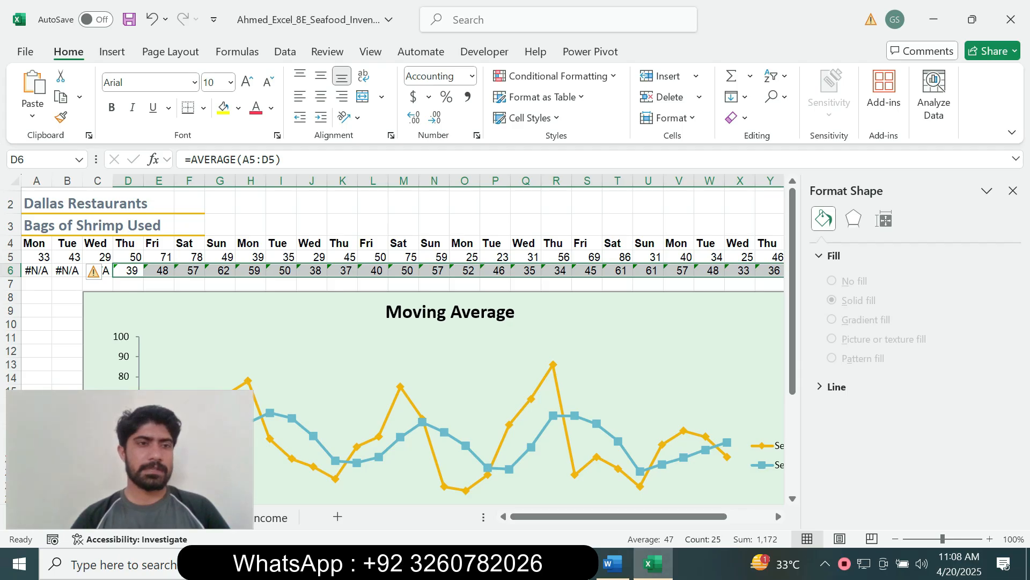
pyautogui.click(558, 516)
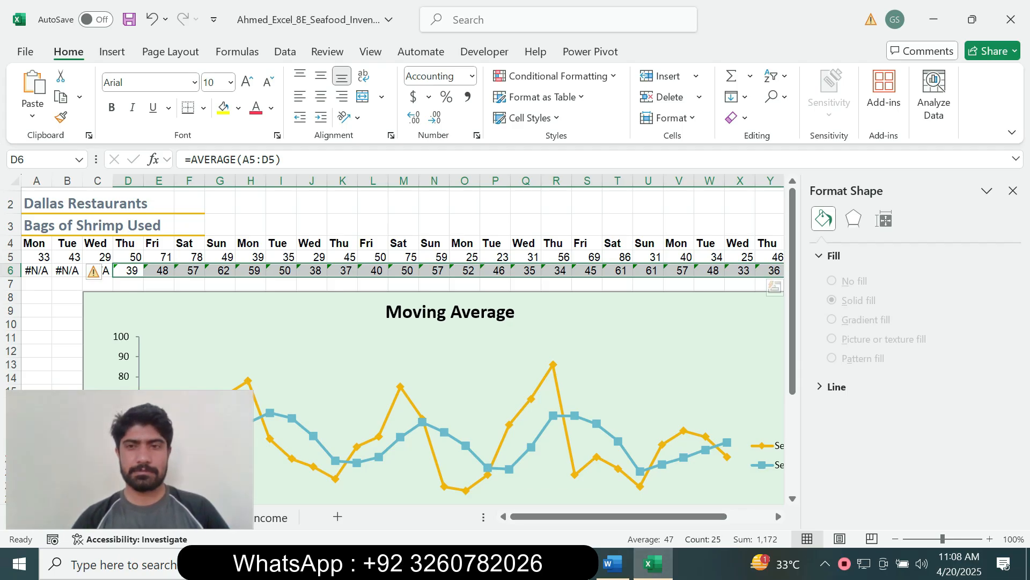
pyautogui.scroll(1, 397, 344)
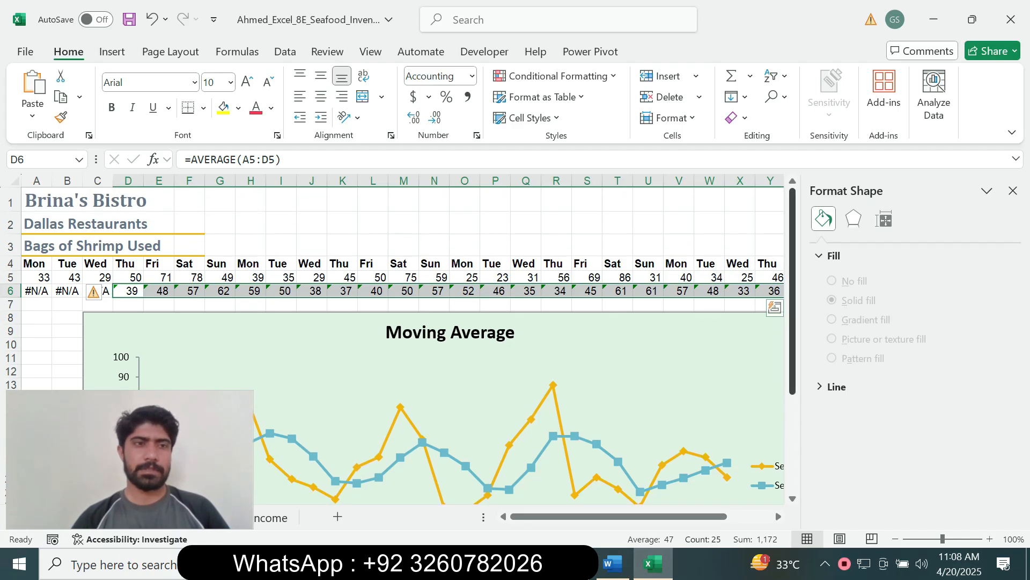
pyautogui.hotkey('ctrl', 'Home')
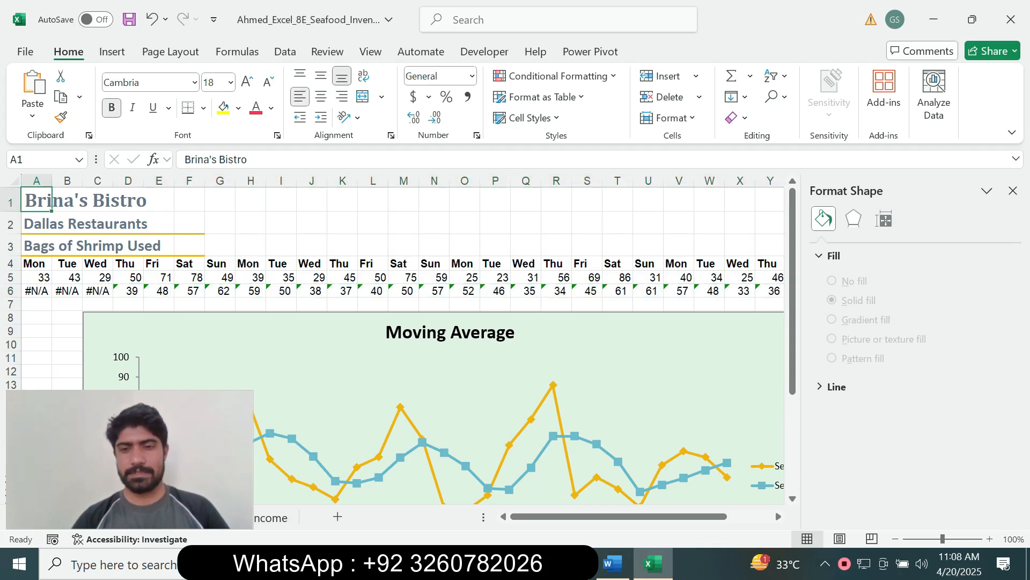
# Switch to the Word instructions, and reset the step 7 text to 9 pt with no highlight color.
pyautogui.hotkey('alt', 'Tab')
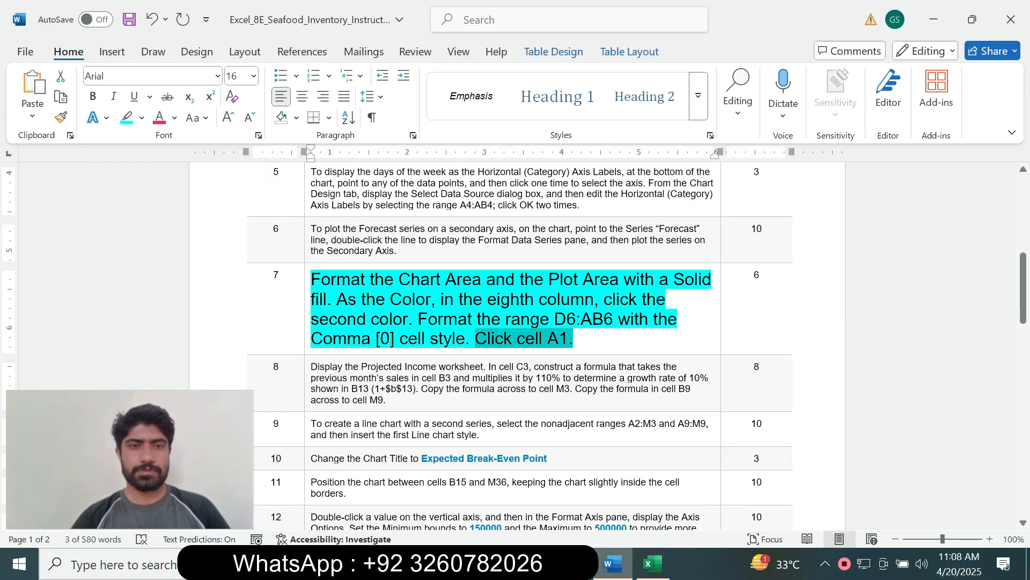
pyautogui.click(308, 334)
pyautogui.click(404, 281)
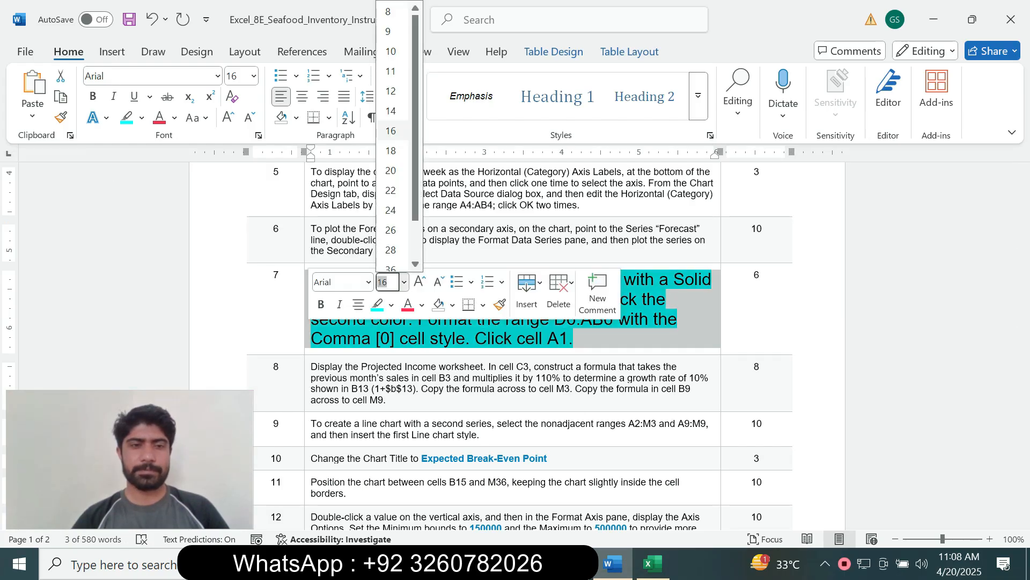
pyautogui.click(388, 31)
pyautogui.click(142, 118)
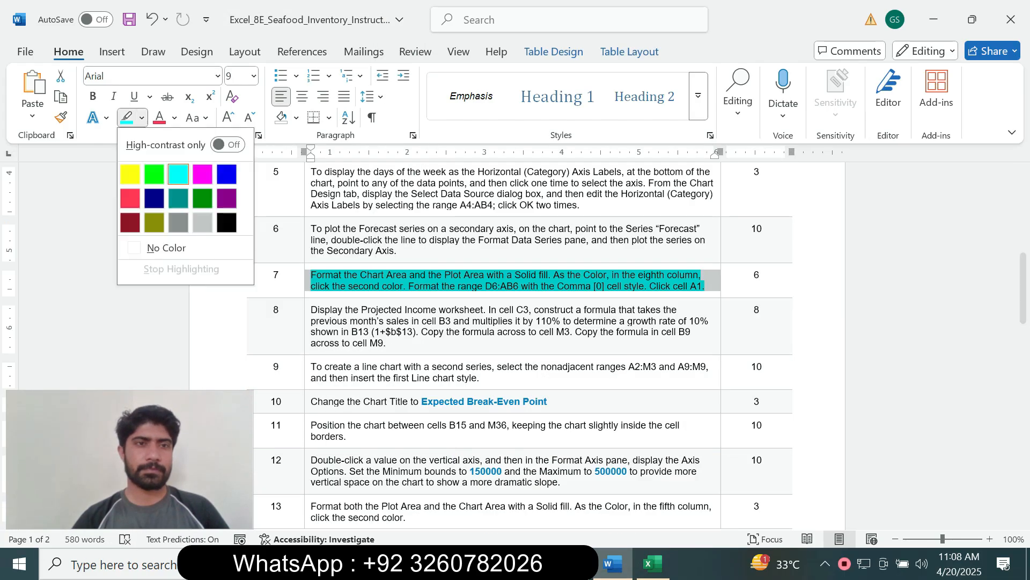
pyautogui.click(174, 247)
# Highlight the document title Excel_8E_Seafood_Inventory in yellow, and switch back to the Excel workbook.
pyautogui.moveTo(1024, 288); pyautogui.dragTo(1023, 210)
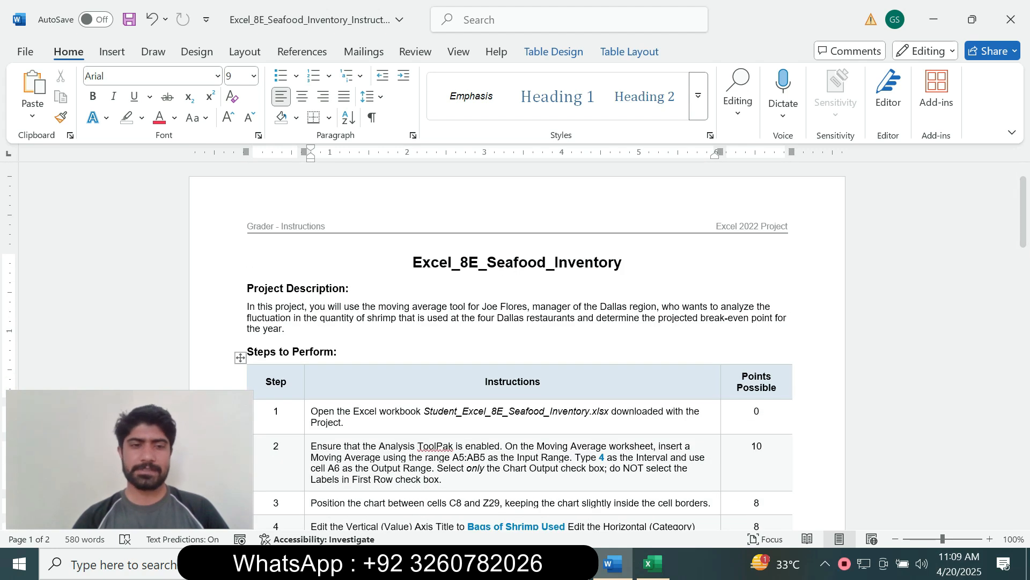
pyautogui.moveTo(129, 460); pyautogui.dragTo(120, 428)
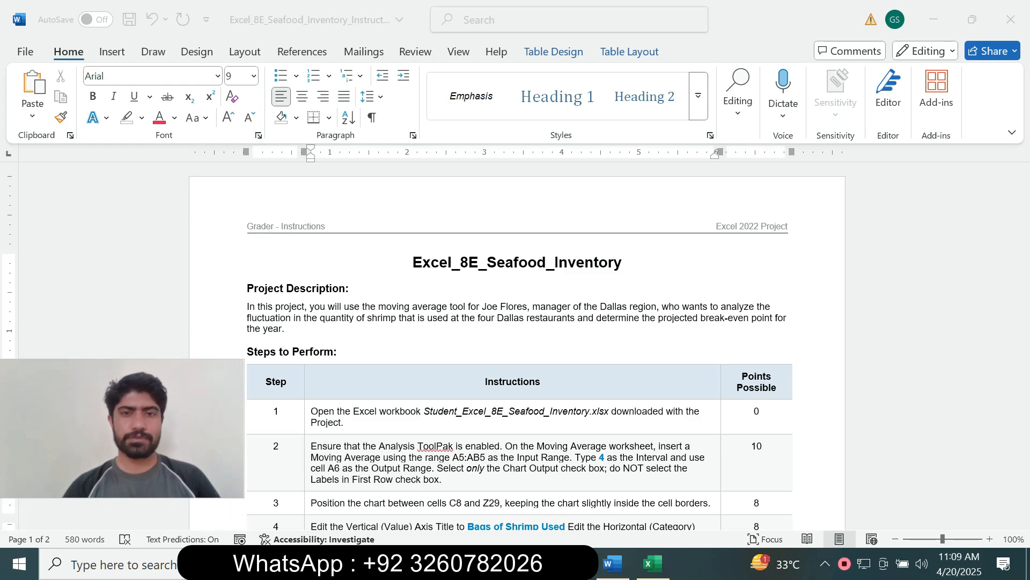
pyautogui.click(399, 424)
pyautogui.moveTo(413, 263); pyautogui.dragTo(627, 263)
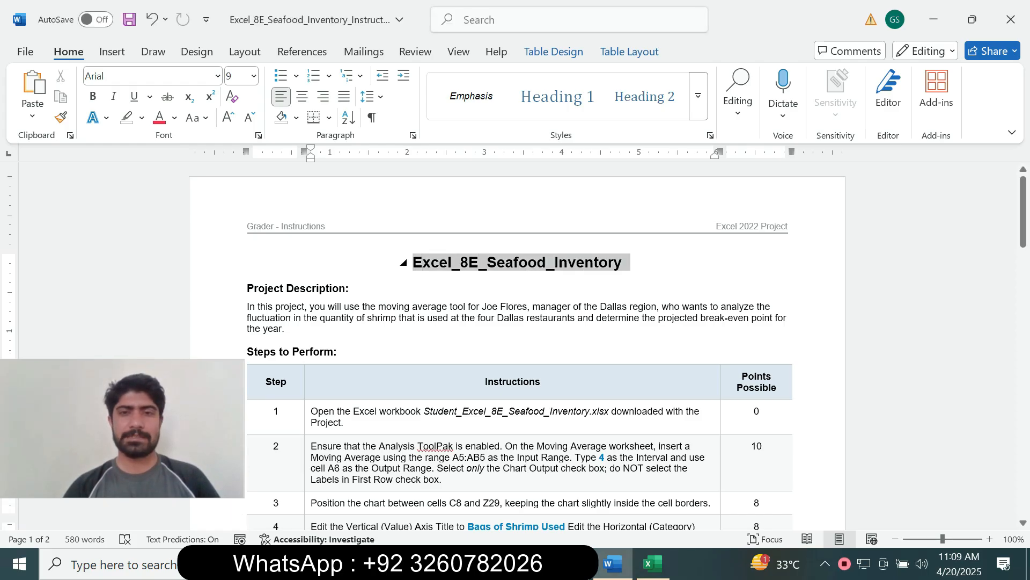
pyautogui.click(651, 233)
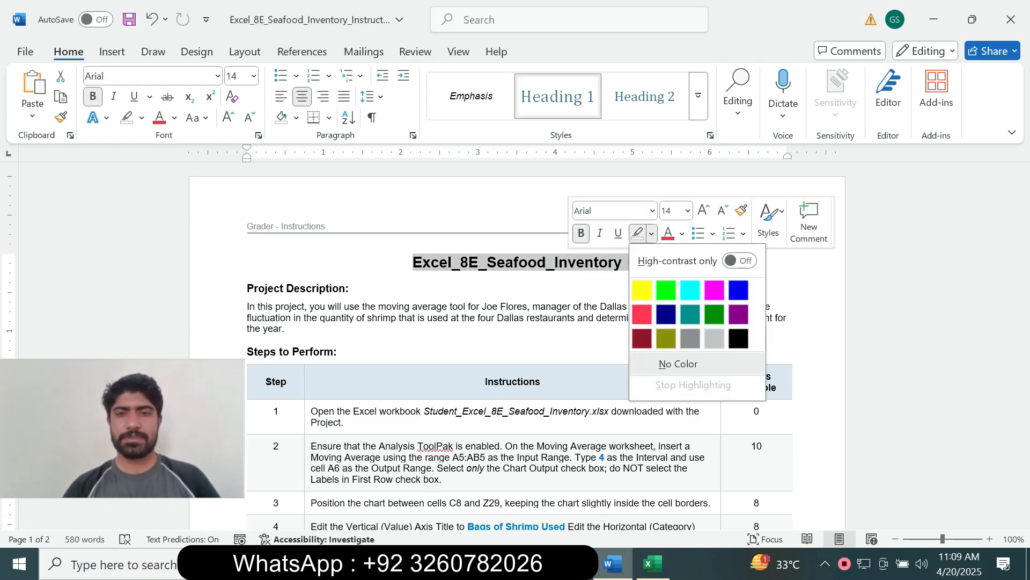
pyautogui.click(642, 290)
pyautogui.moveTo(1023, 212)
pyautogui.mouseDown()
pyautogui.moveTo(1023, 276)
pyautogui.moveTo(1022, 213)
pyautogui.mouseUp()
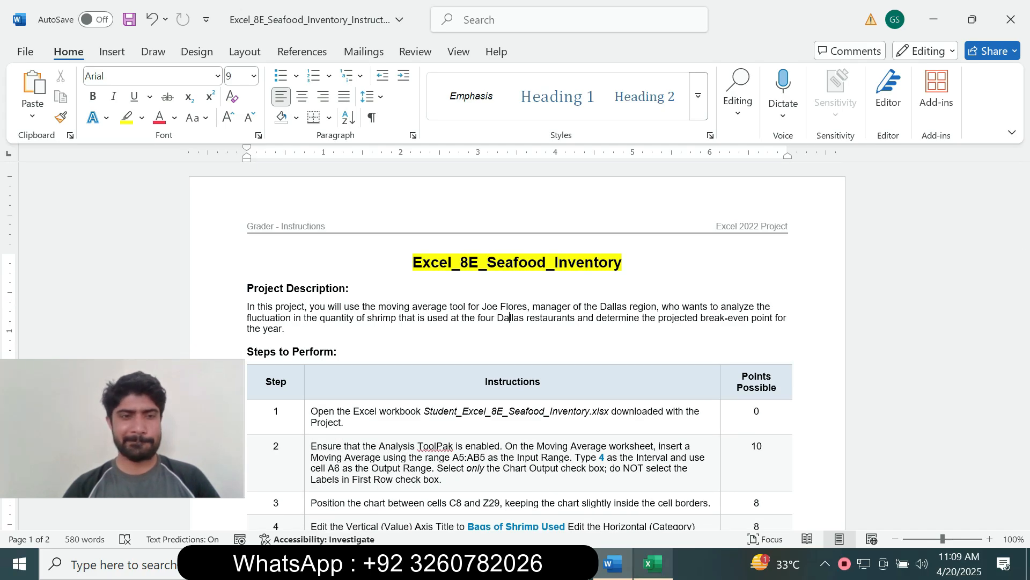
pyautogui.click(653, 564)
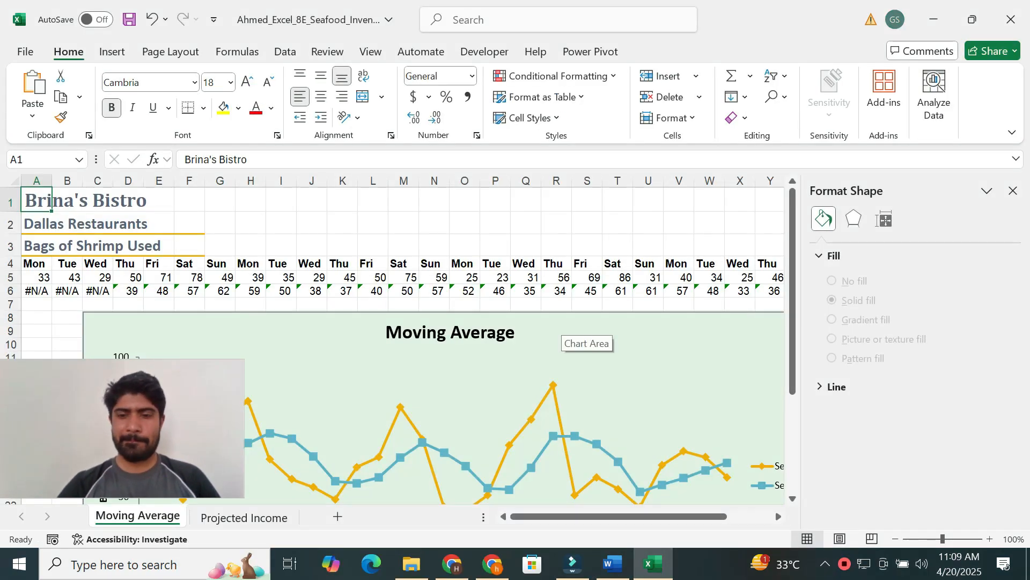